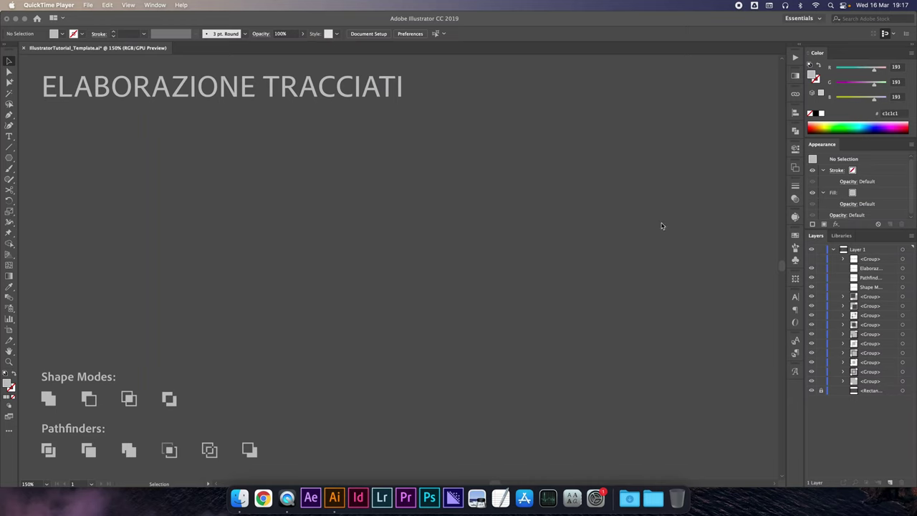
Look for the Pathfinder panel in the panel dock and the Window menu
click(795, 132)
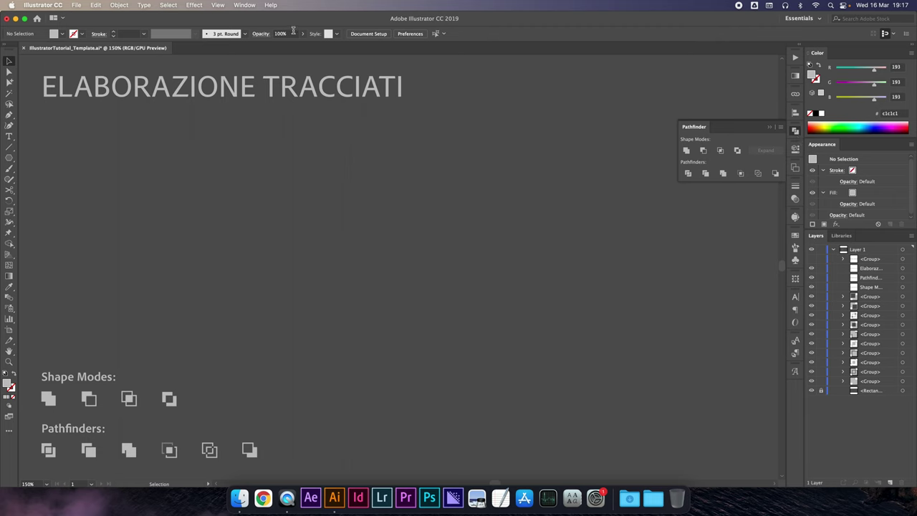
click(237, 5)
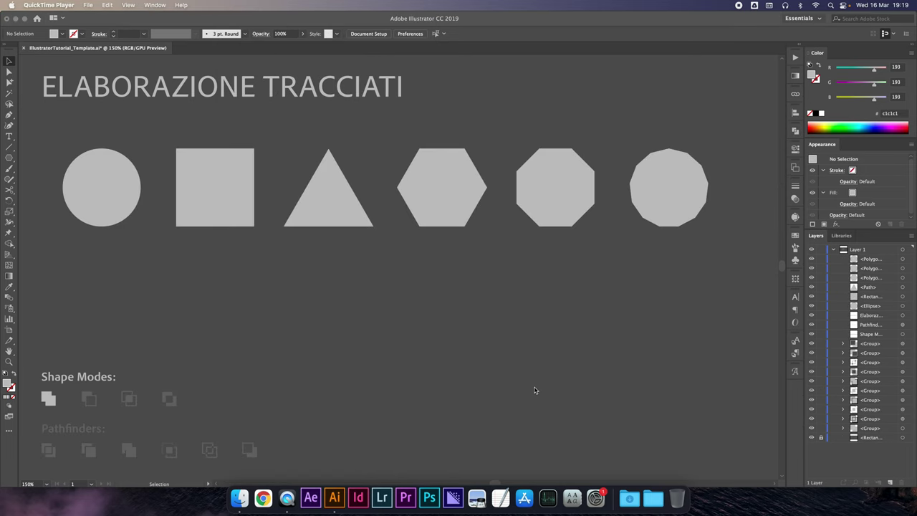
Return to Illustrator, open the Pathfinder panel from the dock, and select the circle
click(795, 136)
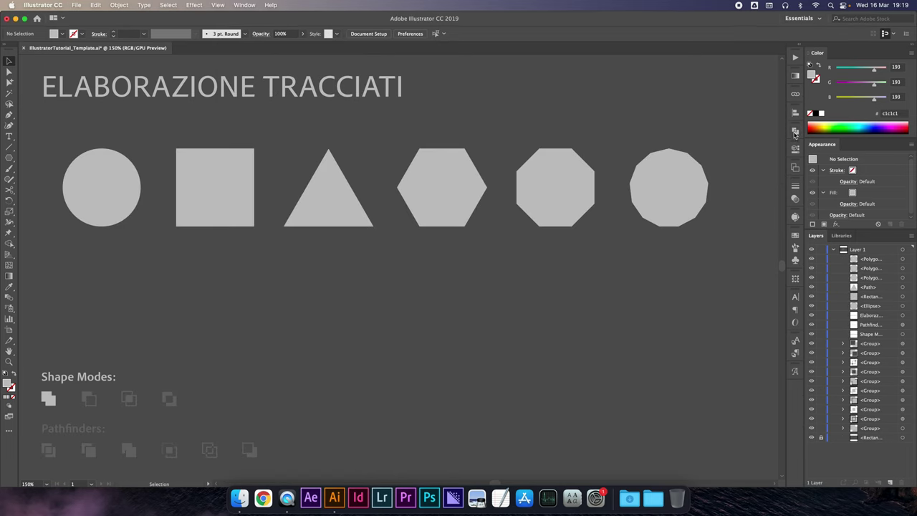
click(795, 132)
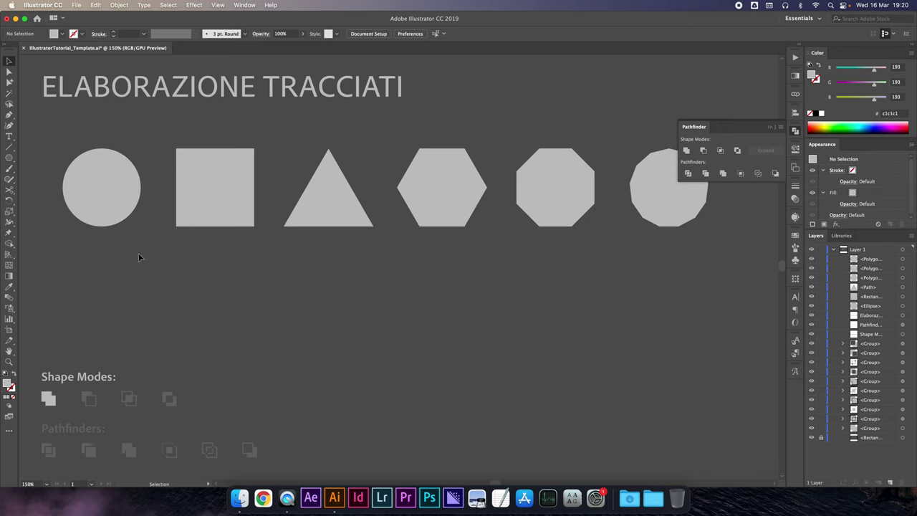
click(129, 207)
Alt-drag a copy of the circle to its right and apply Unite to both circles
mouse_move(109, 199)
alt+mouse_down()
mouse_move(328, 323)
mouse_move(431, 301)
alt+mouse_up()
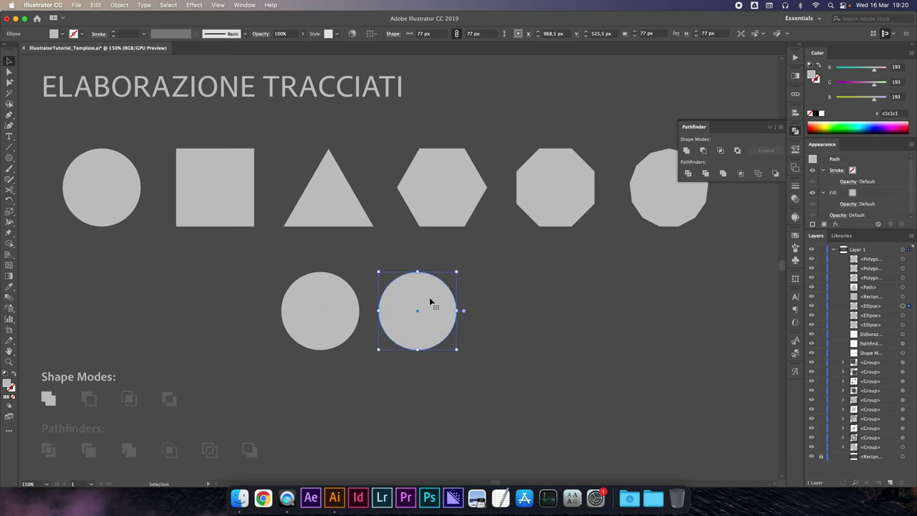
shift+click(337, 311)
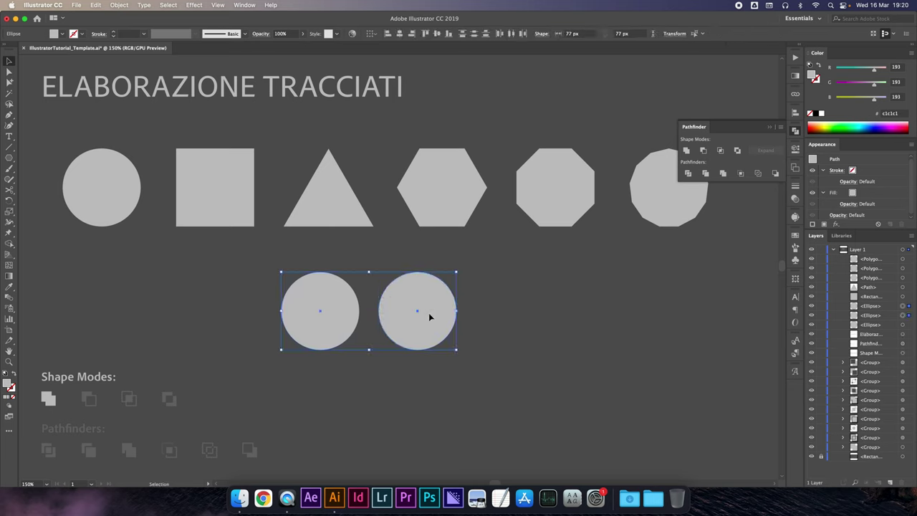
click(686, 151)
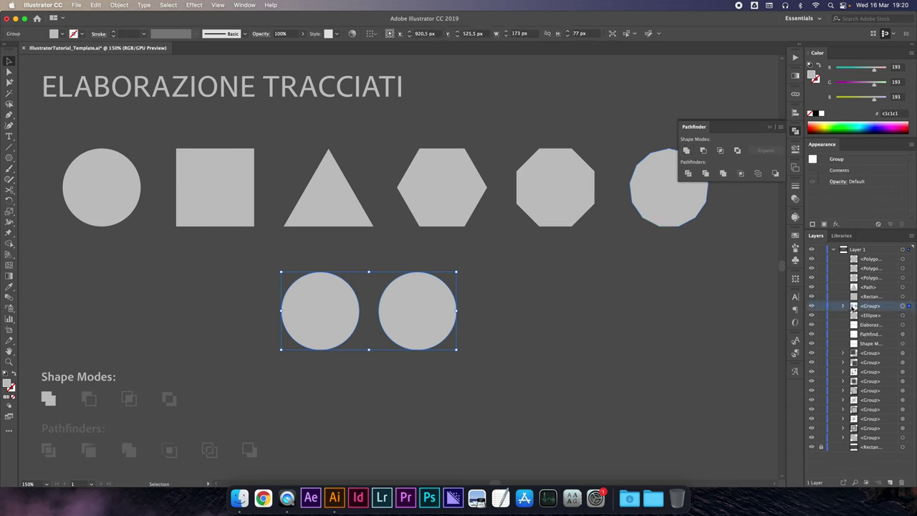
Expand the new group in Layers, ungroup it with Cmd+Shift+G, and select the right circle
click(844, 306)
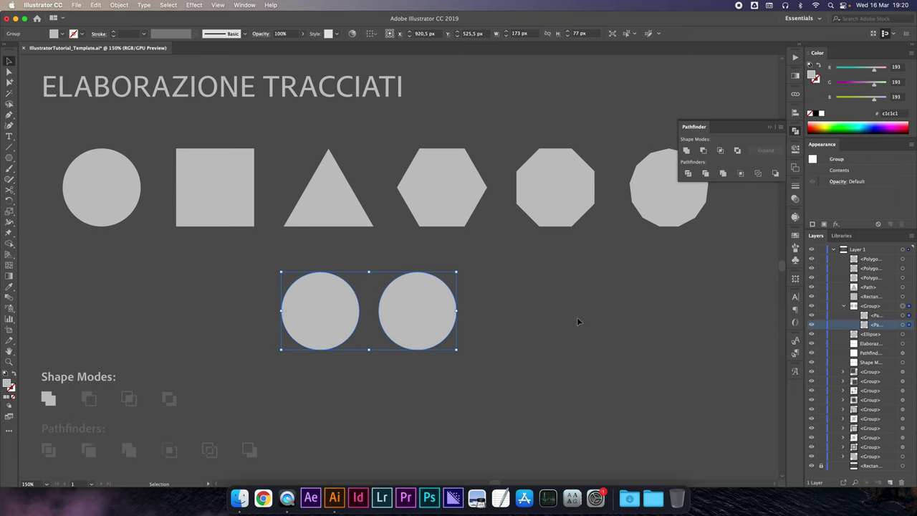
key(super+shift+g)
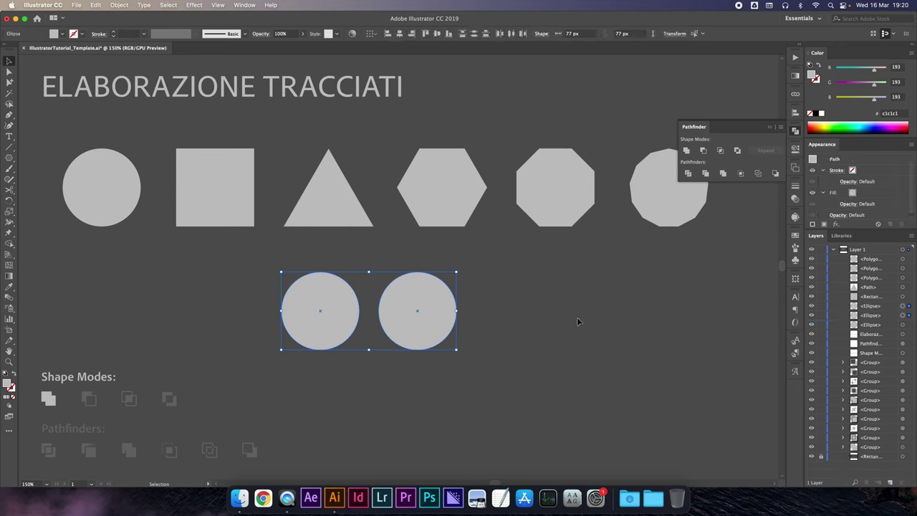
click(577, 318)
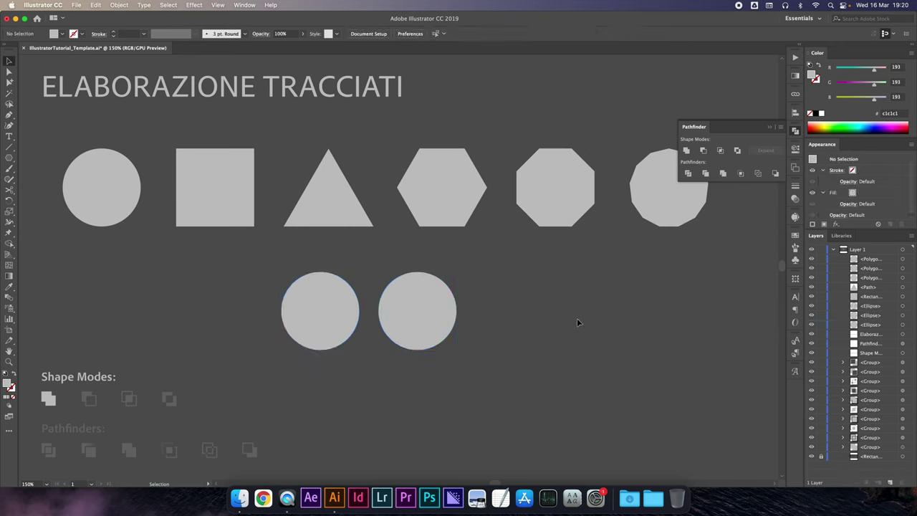
click(436, 311)
Overlap the right circle onto the left, try Unite on both, then undo the merge
drag(439, 312, 384, 315)
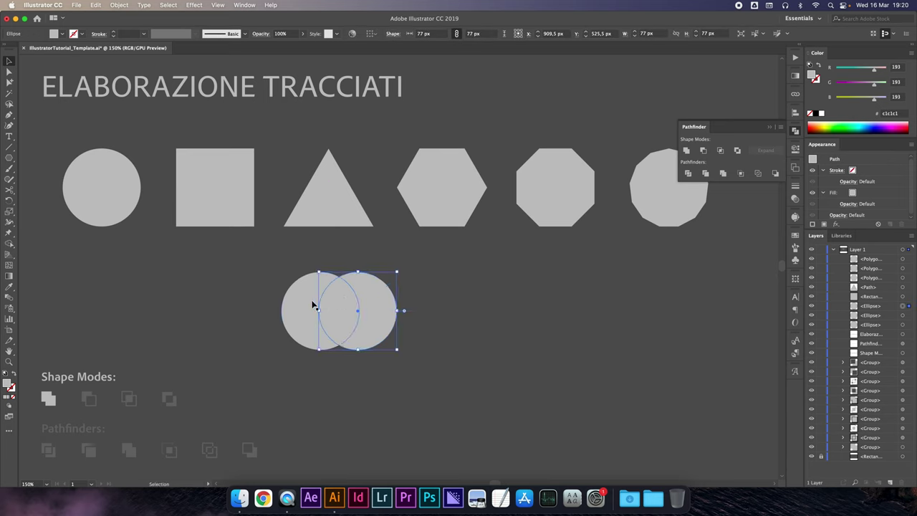
click(473, 284)
click(355, 301)
shift+click(315, 312)
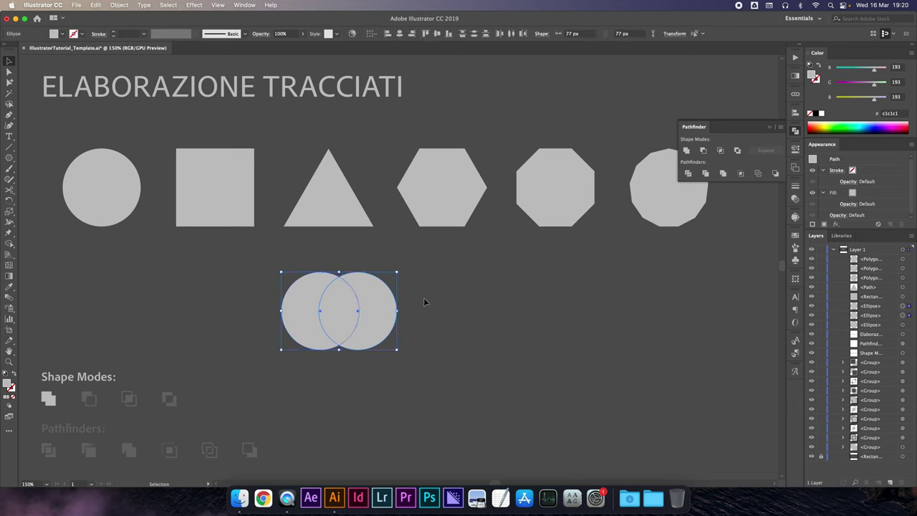
click(686, 151)
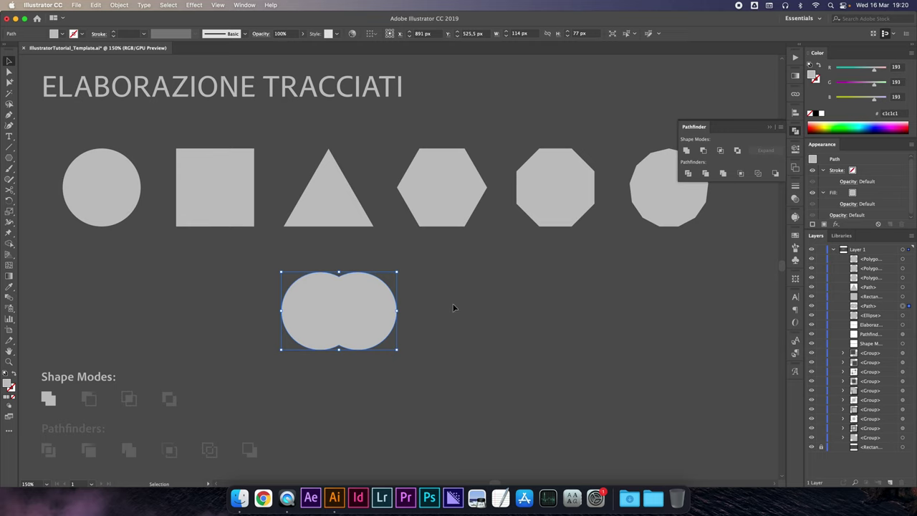
key(super+shift+a)
key(super+z)
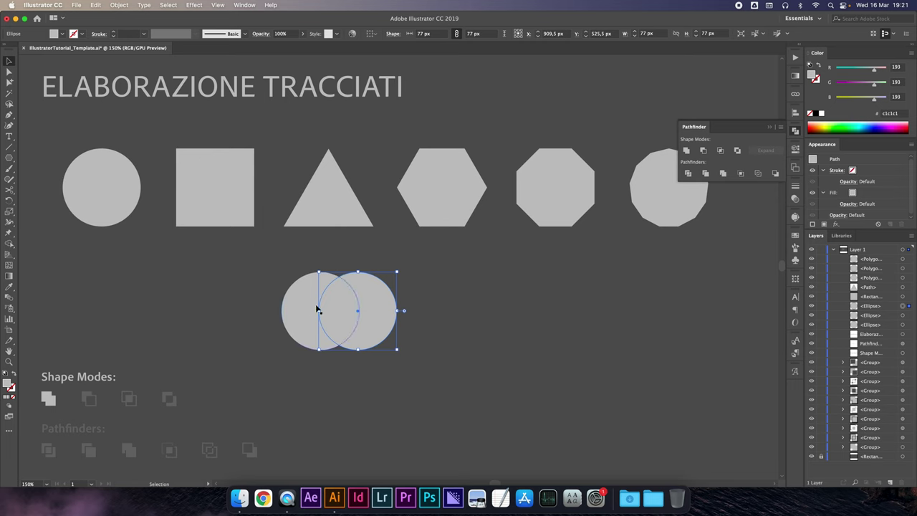
drag(383, 298, 487, 301)
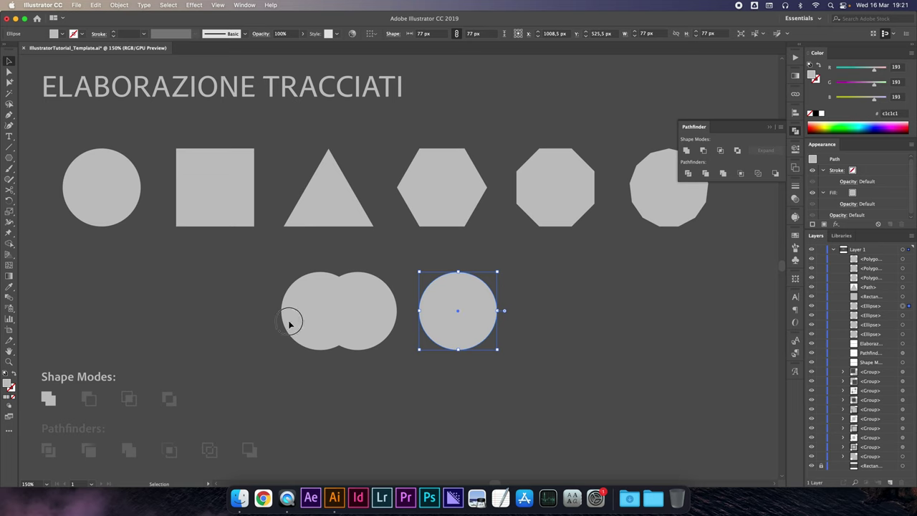
shift+click(317, 318)
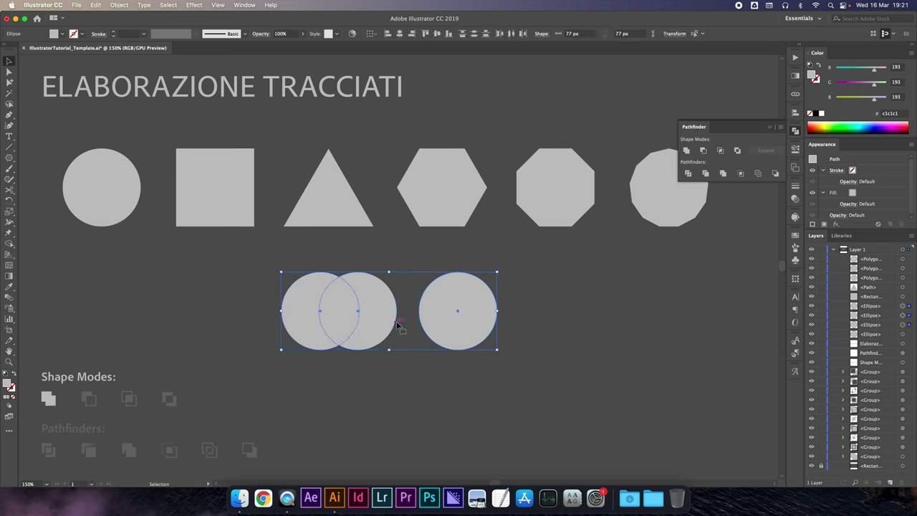
click(686, 150)
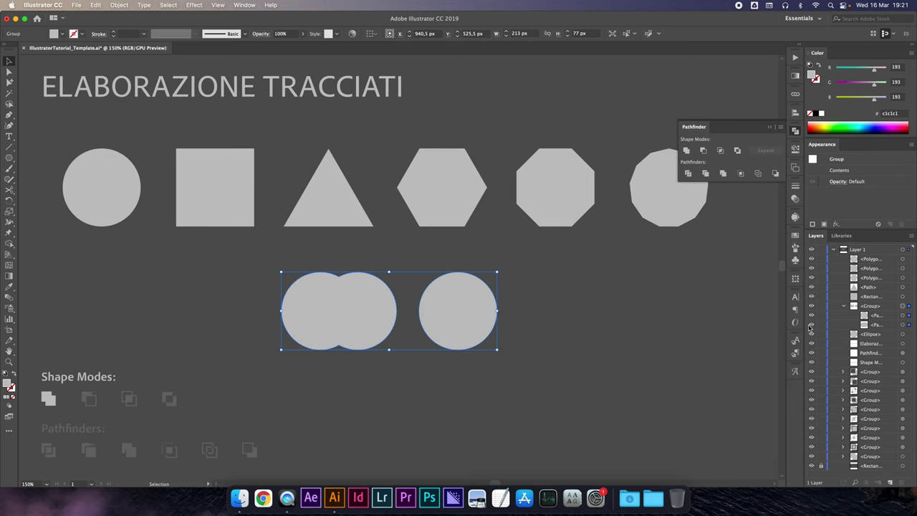
key(super+shift+g)
click(500, 330)
click(457, 312)
key(Delete)
click(368, 311)
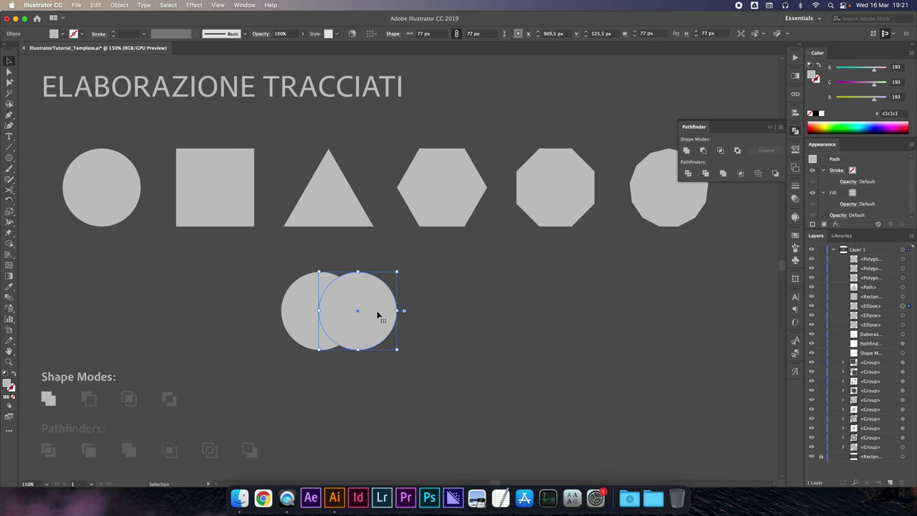
shift+click(309, 309)
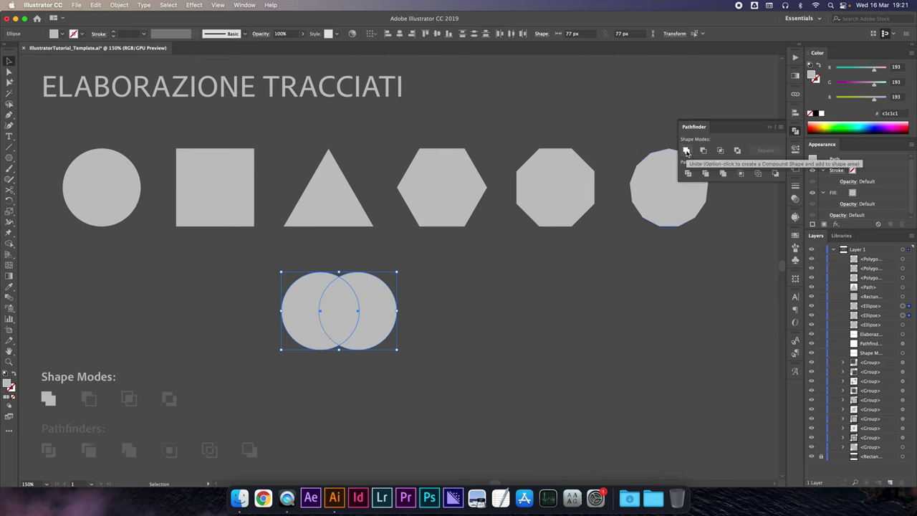
alt+click(686, 151)
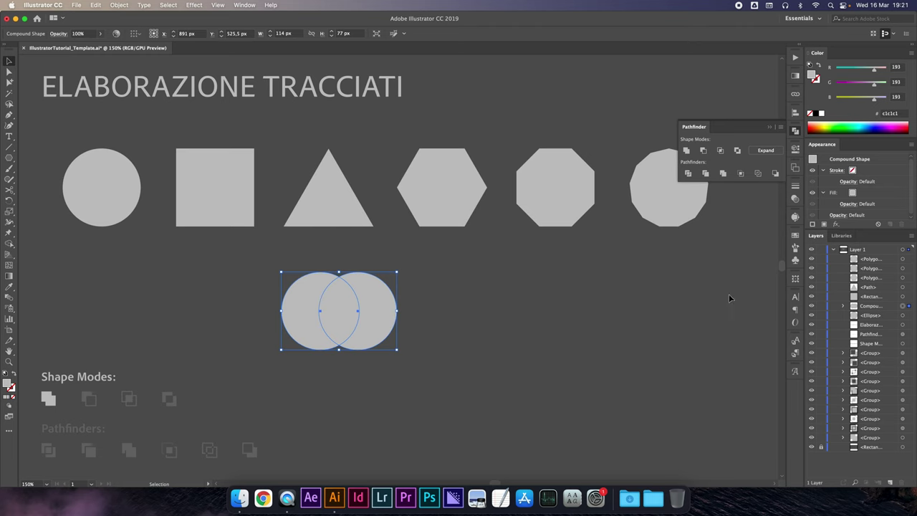
click(865, 309)
click(401, 307)
click(347, 303)
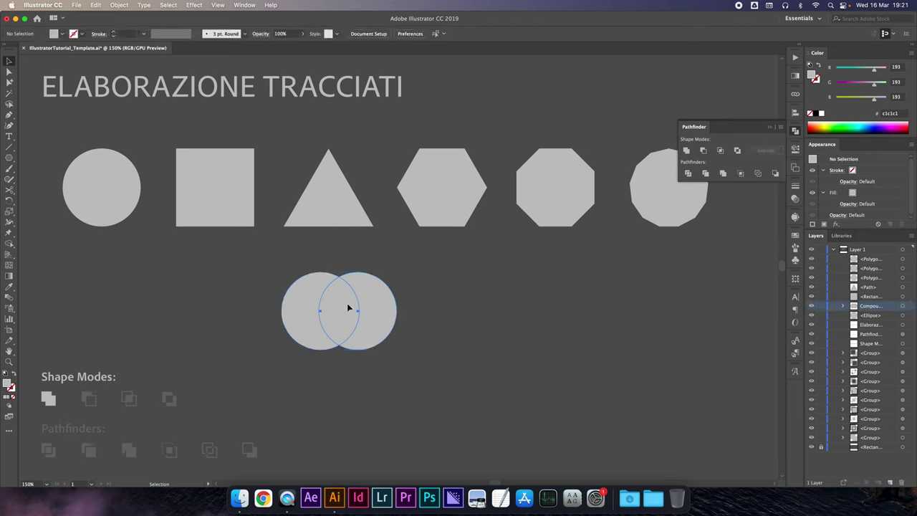
click(843, 305)
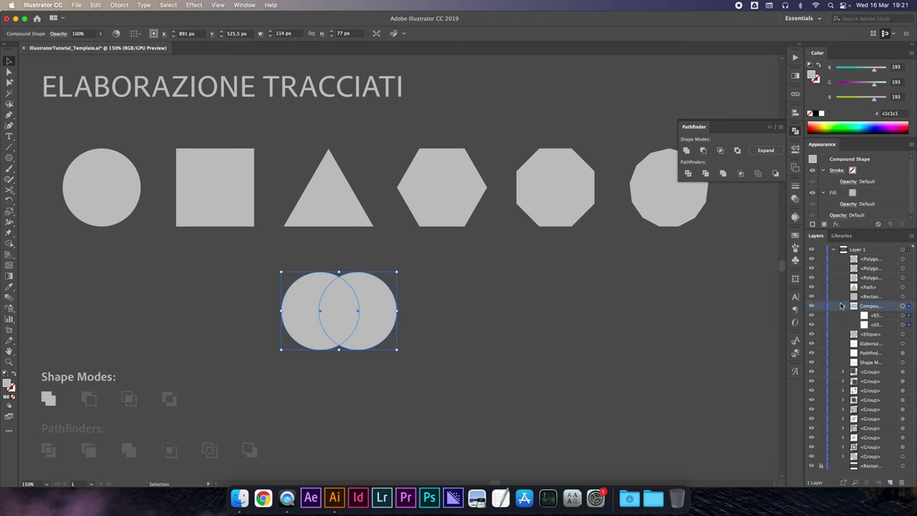
click(909, 316)
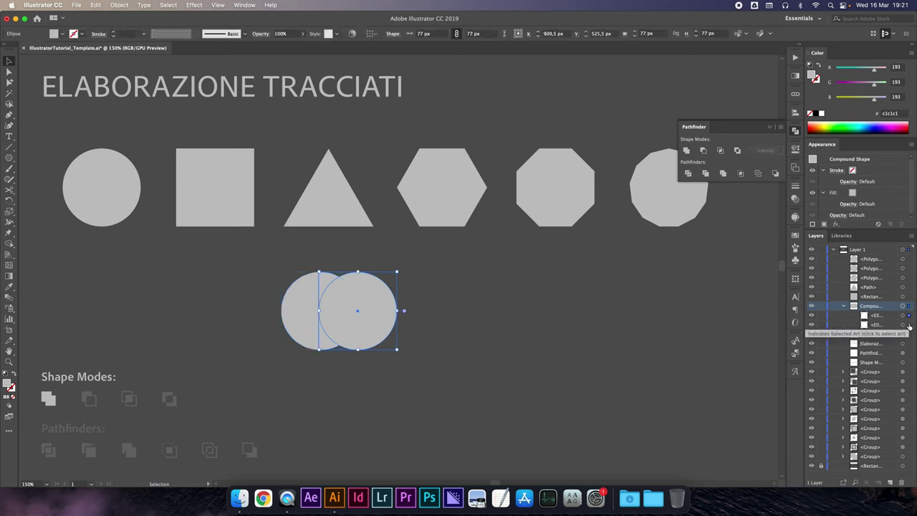
click(909, 324)
click(425, 303)
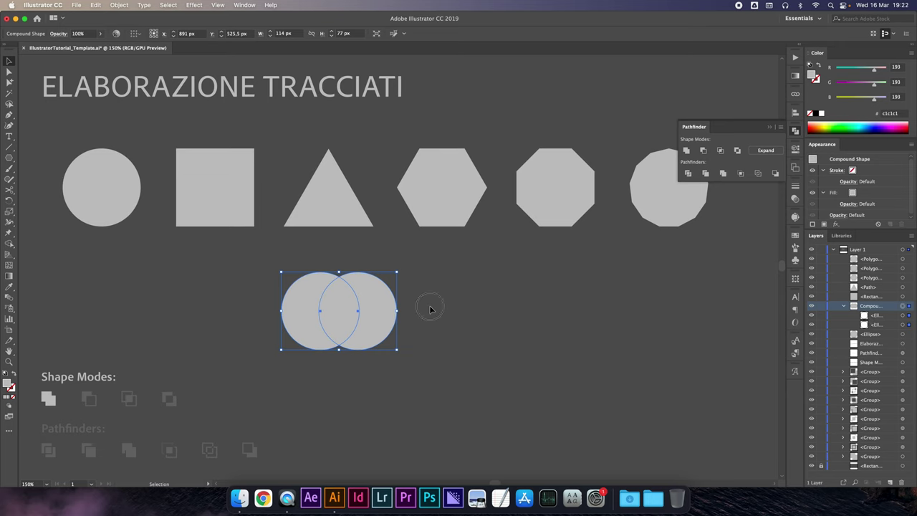
key(ctrl+z)
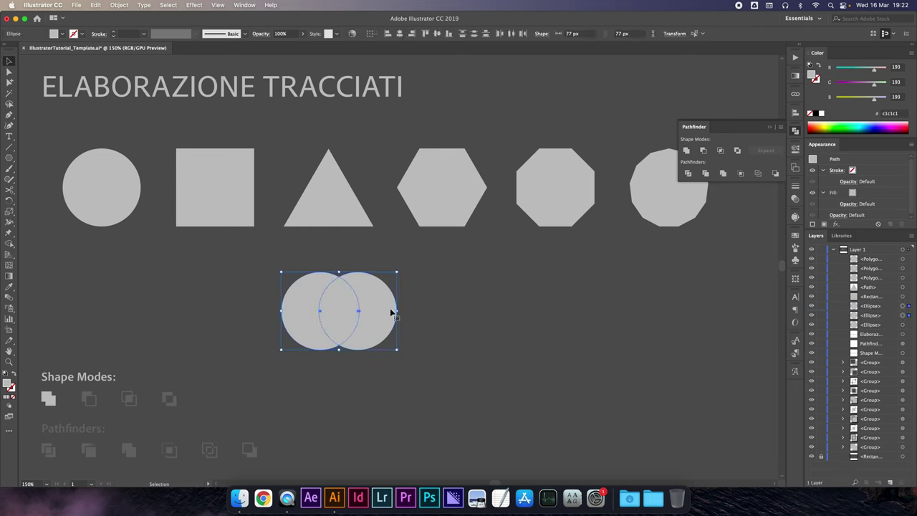
click(440, 312)
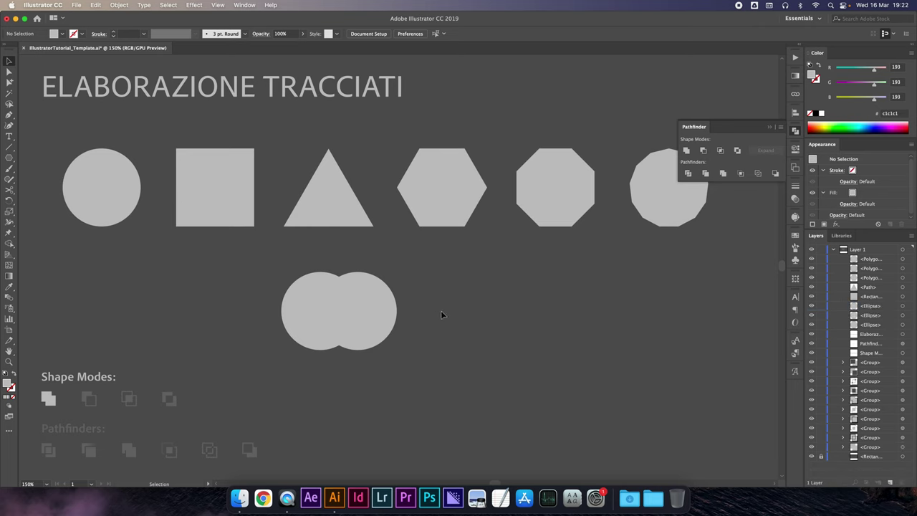
click(382, 317)
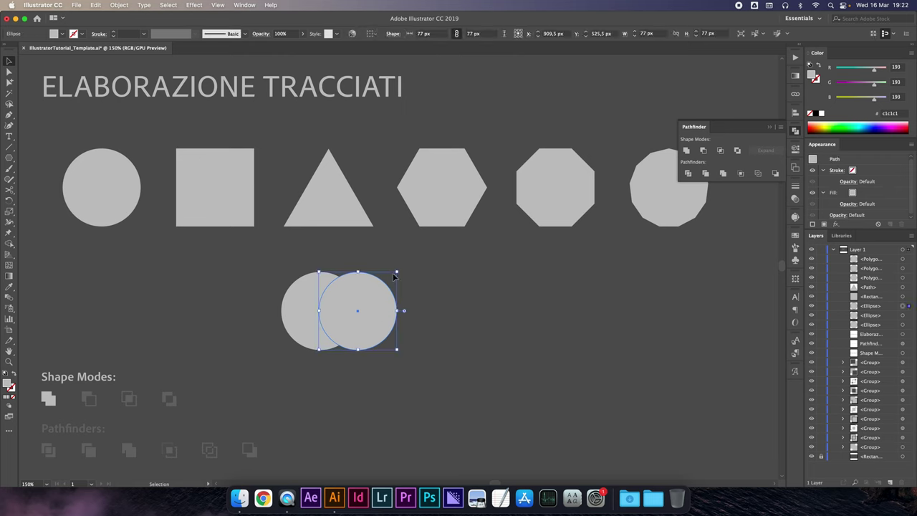
Enlarge the right circle to 106 px and add a shrunken circle copy to form a cloud
drag(396, 272, 439, 244)
mouse_move(309, 339)
mouse_down()
mouse_move(427, 326)
mouse_move(459, 287)
mouse_up()
drag(471, 256, 445, 271)
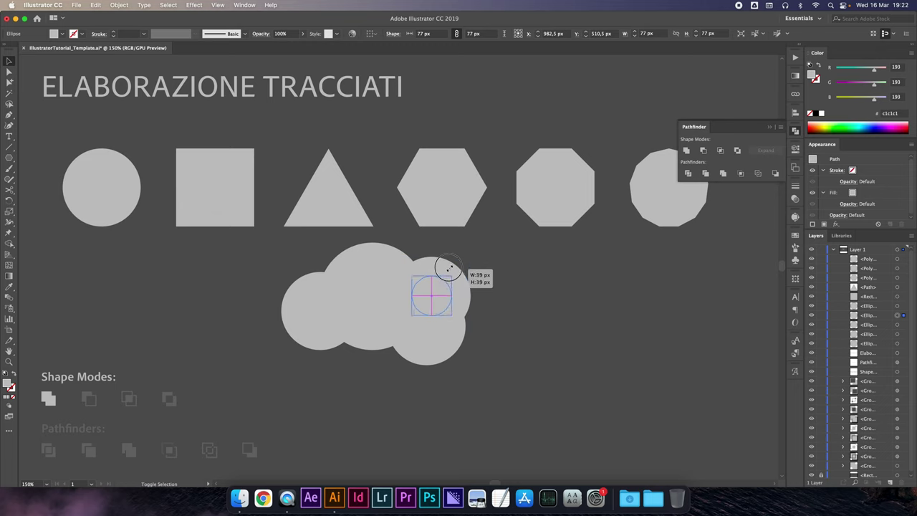
Marquee-select all five overlapping cloud circles
click(356, 290)
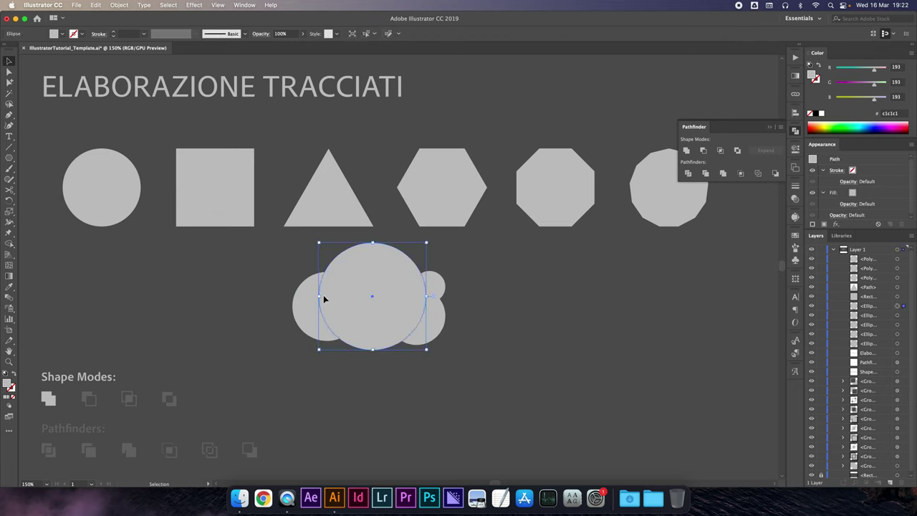
click(308, 301)
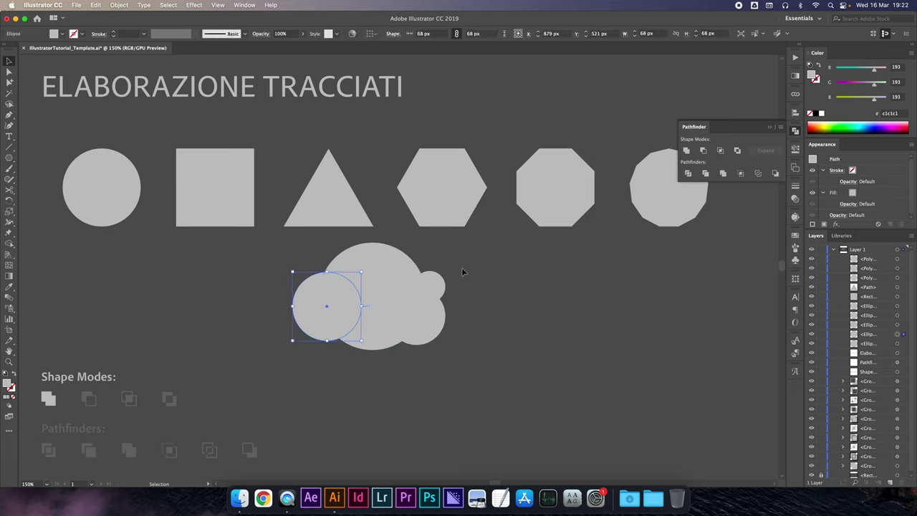
drag(463, 268, 431, 318)
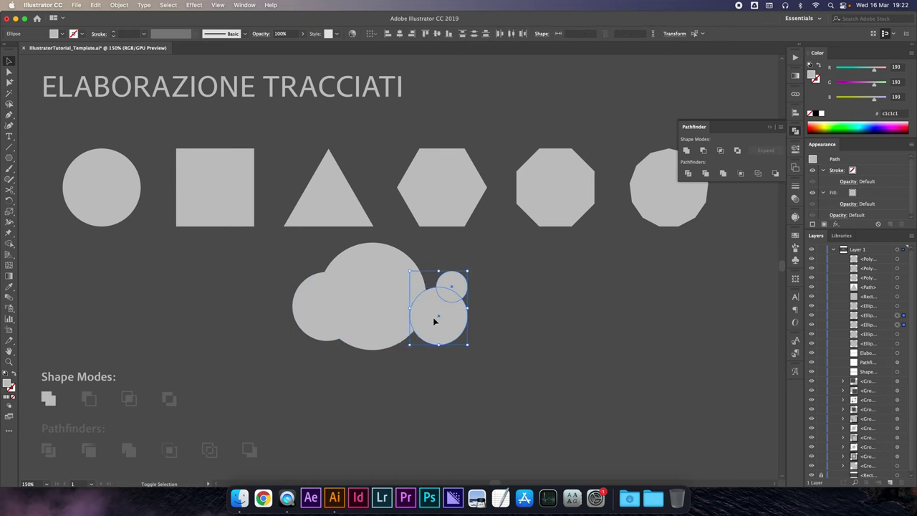
click(254, 270)
drag(250, 259, 478, 348)
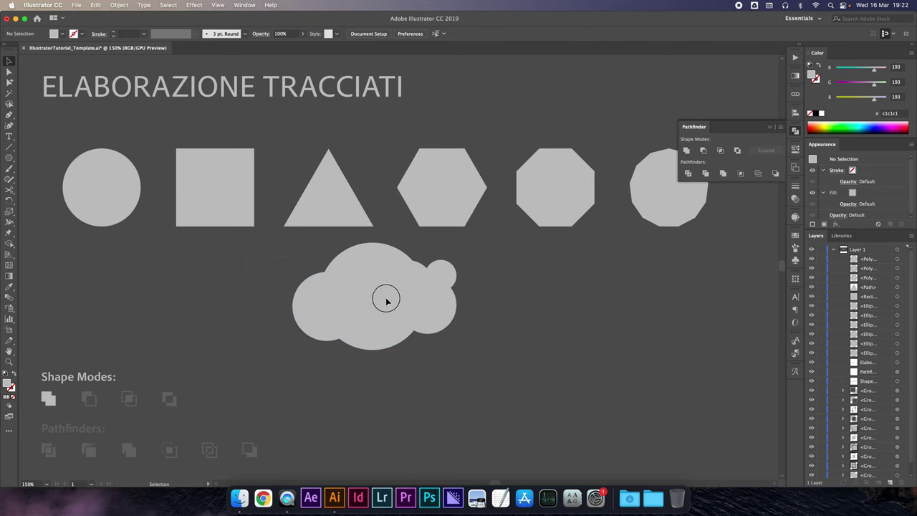
alt+click(686, 151)
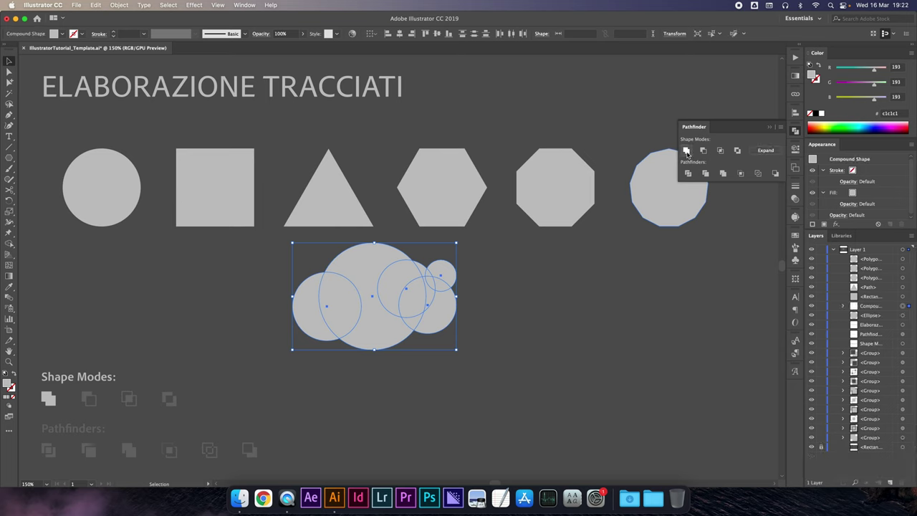
click(844, 306)
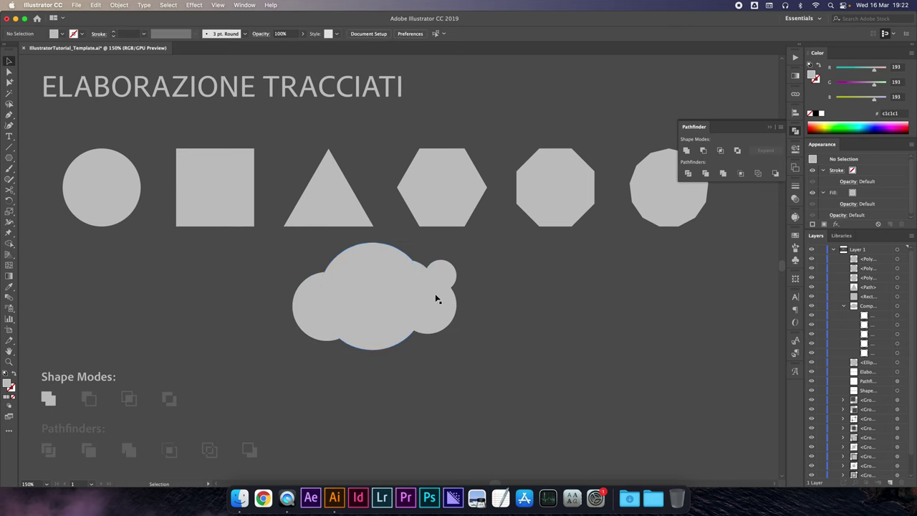
drag(418, 275, 461, 278)
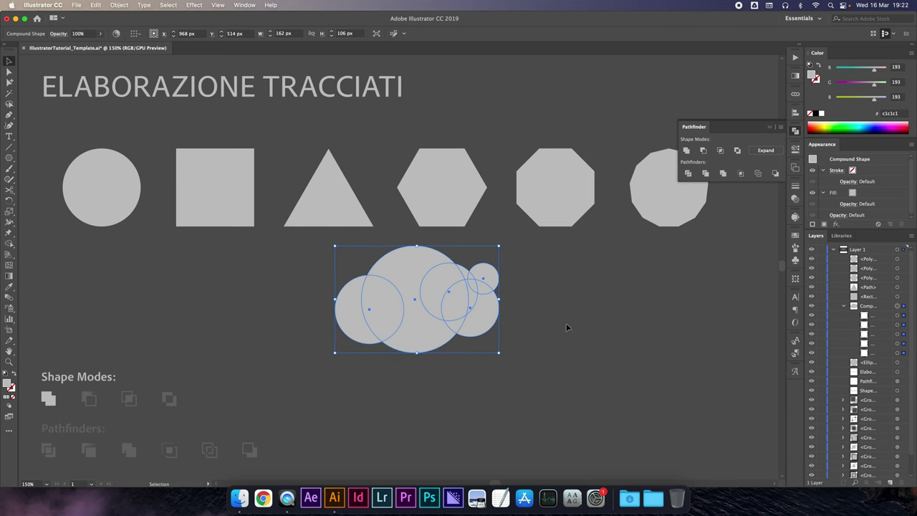
click(872, 308)
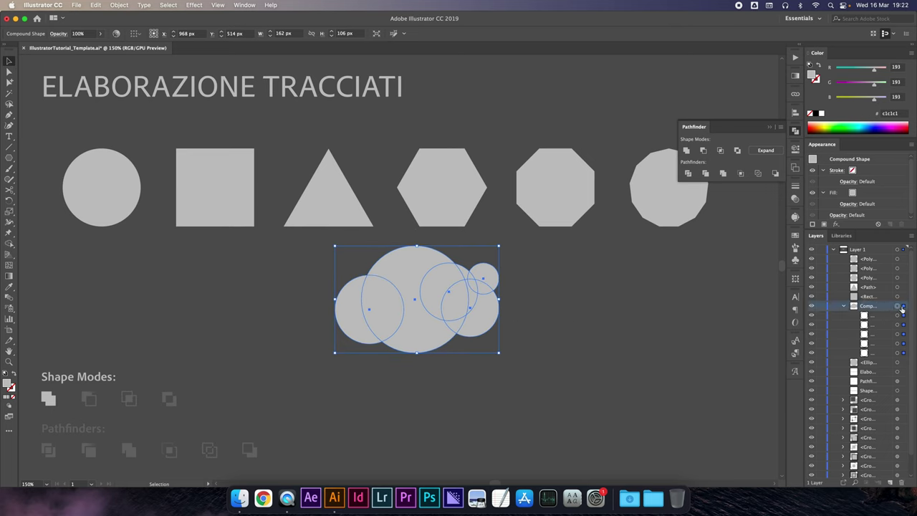
key(super+z)
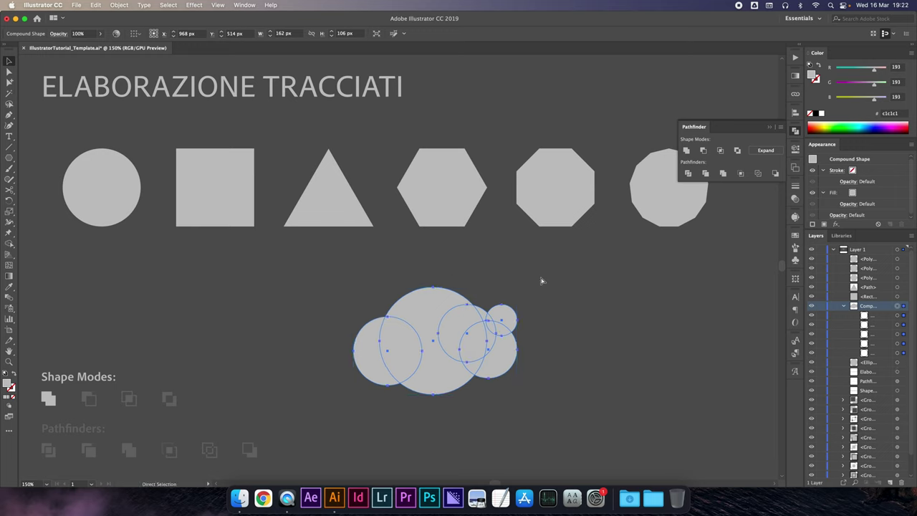
key(super+z)
key(super+z)
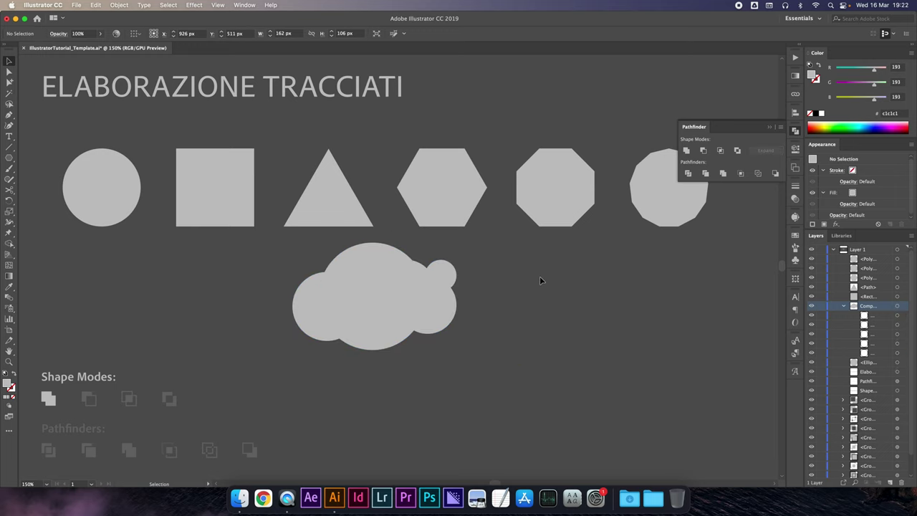
key(super+z)
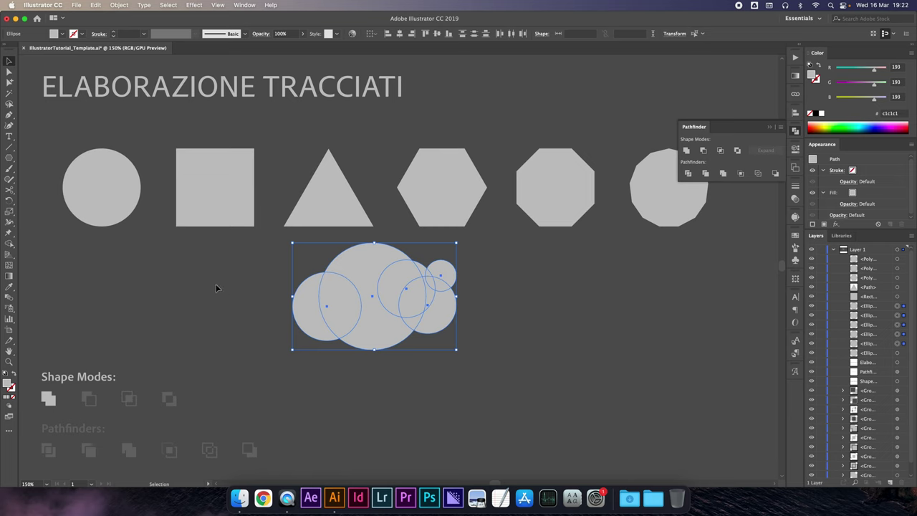
Group the overlapping circles with Cmd+G and move the group lower on the artboard
click(229, 279)
drag(286, 271, 470, 343)
key(super+g)
click(497, 303)
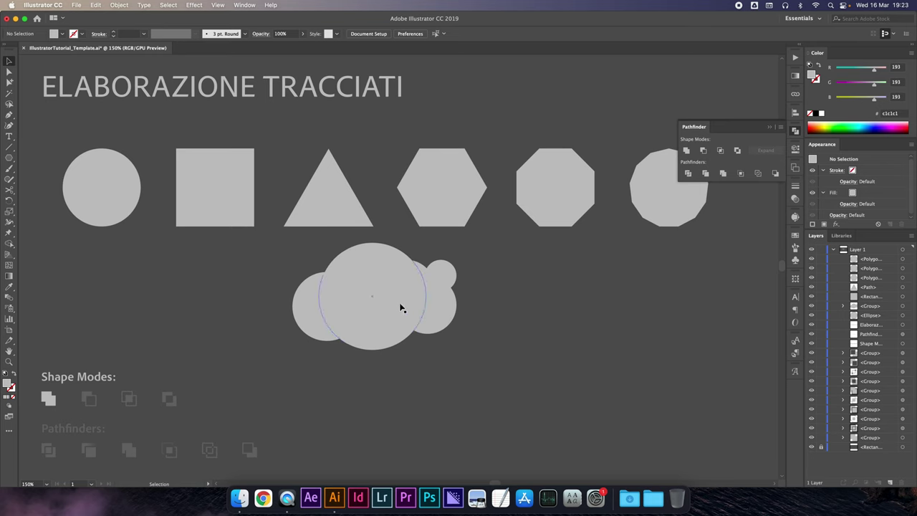
click(376, 300)
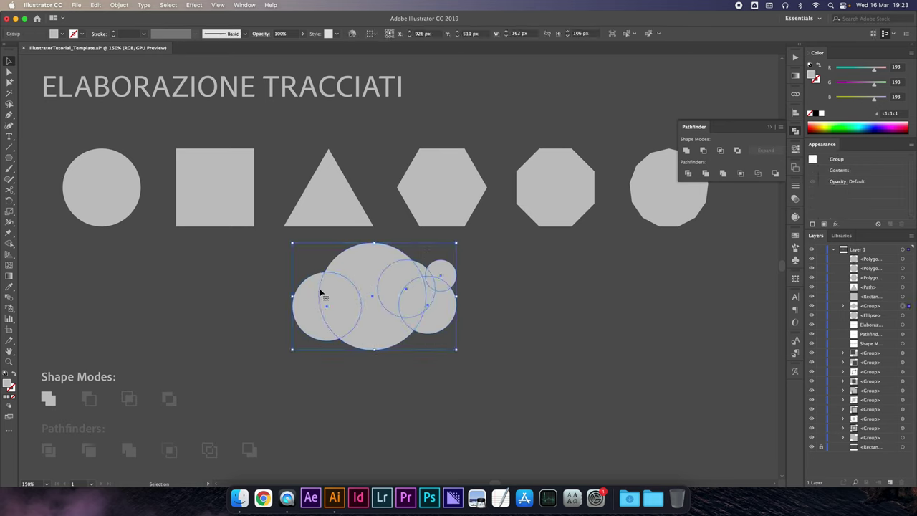
drag(377, 292, 372, 320)
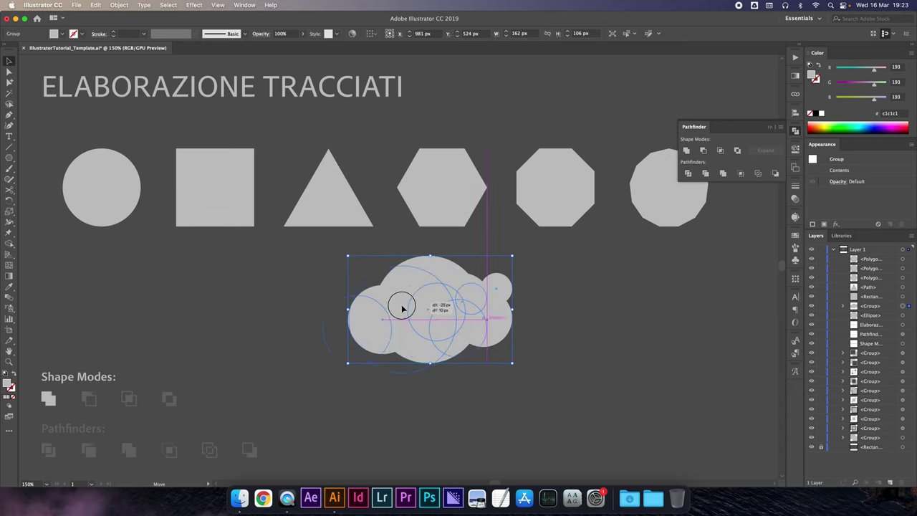
drag(372, 320, 419, 308)
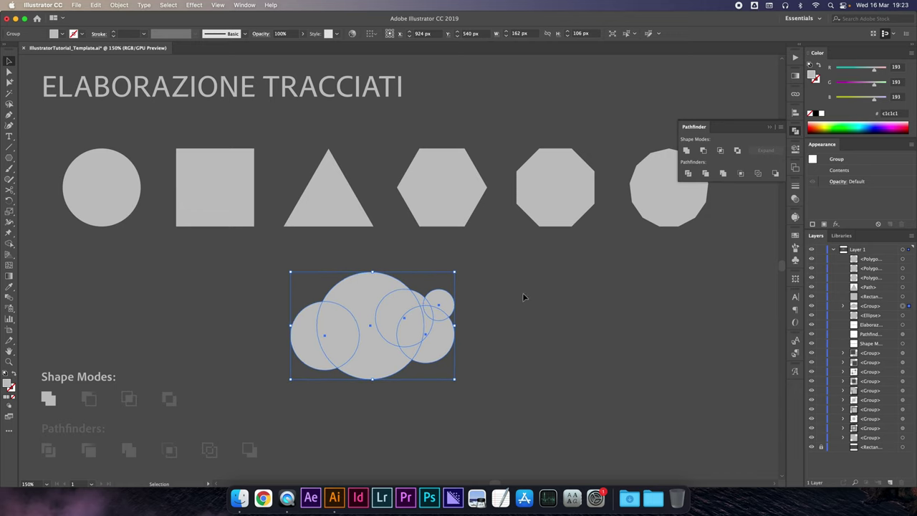
Check the group's five circles in Layers, ungroup them, and pull the small circle out
click(843, 308)
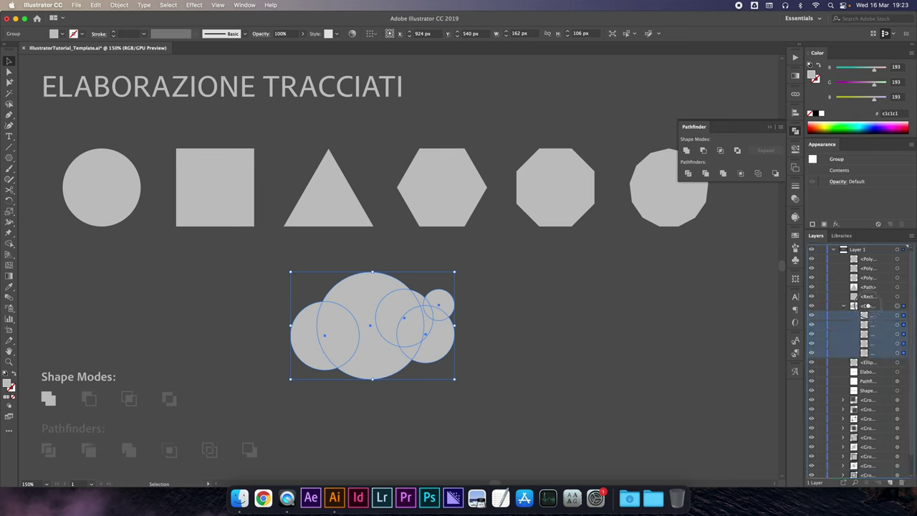
right_click(413, 318)
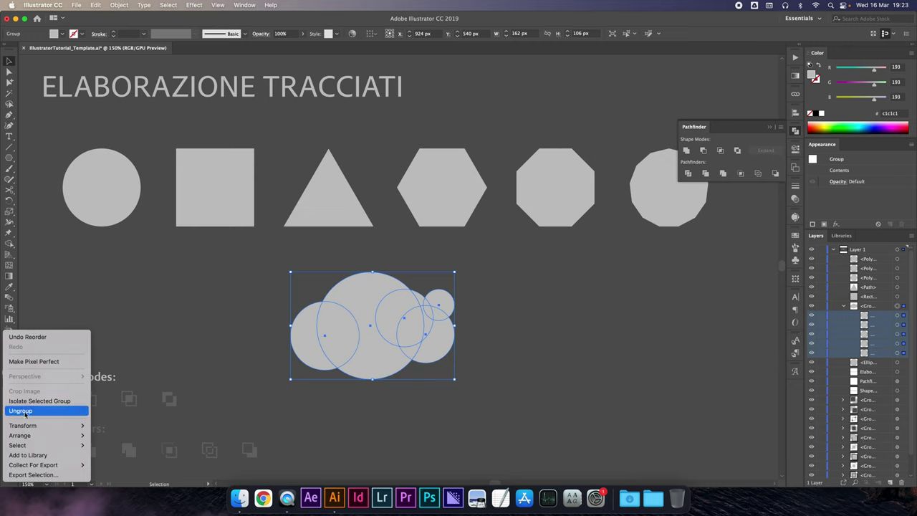
click(331, 332)
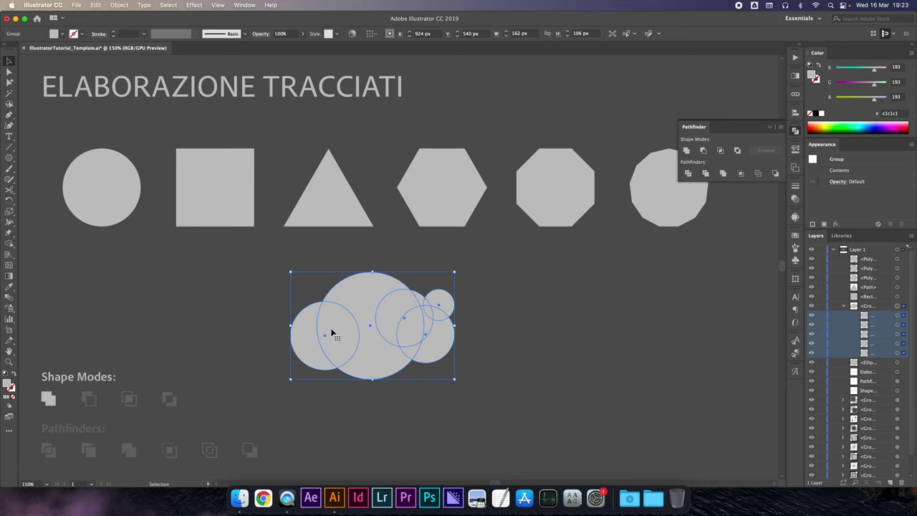
key(super)
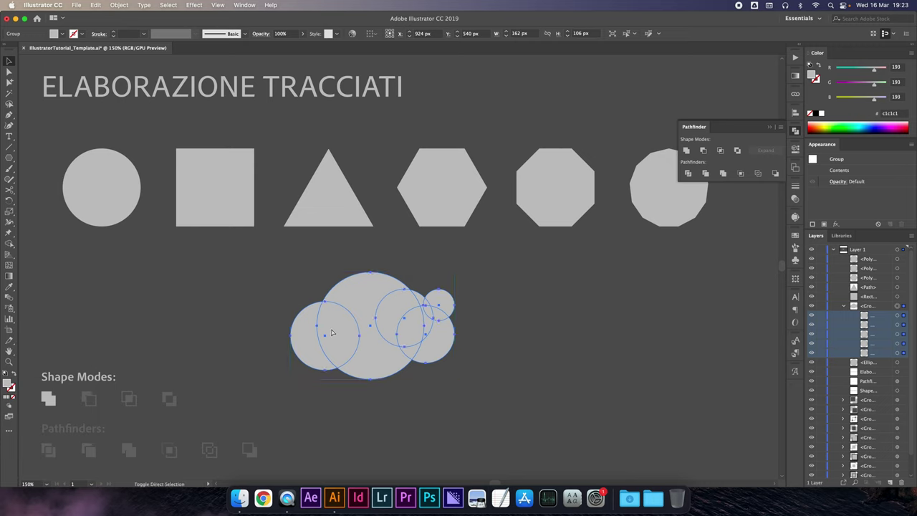
key(super+shift+g)
click(516, 284)
drag(437, 304, 471, 291)
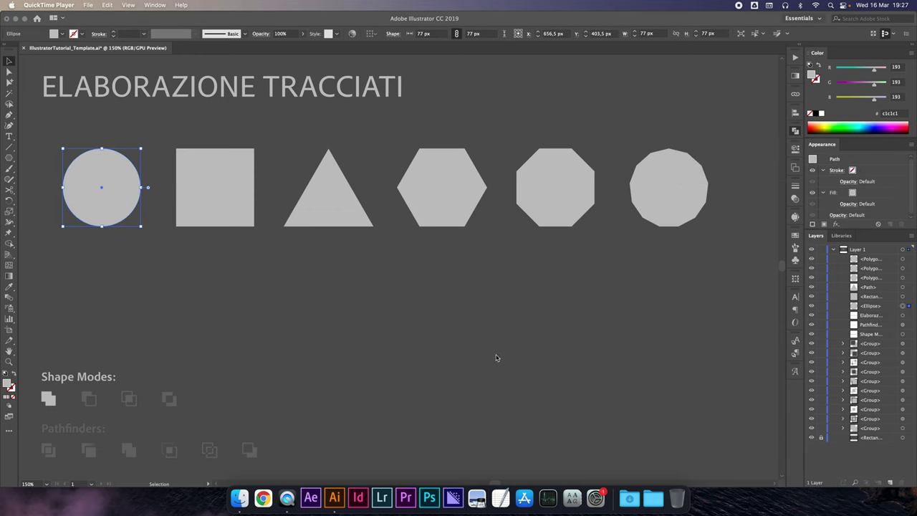
Back in Illustrator, Alt-drag a copy of the top-row circle below the row
click(113, 215)
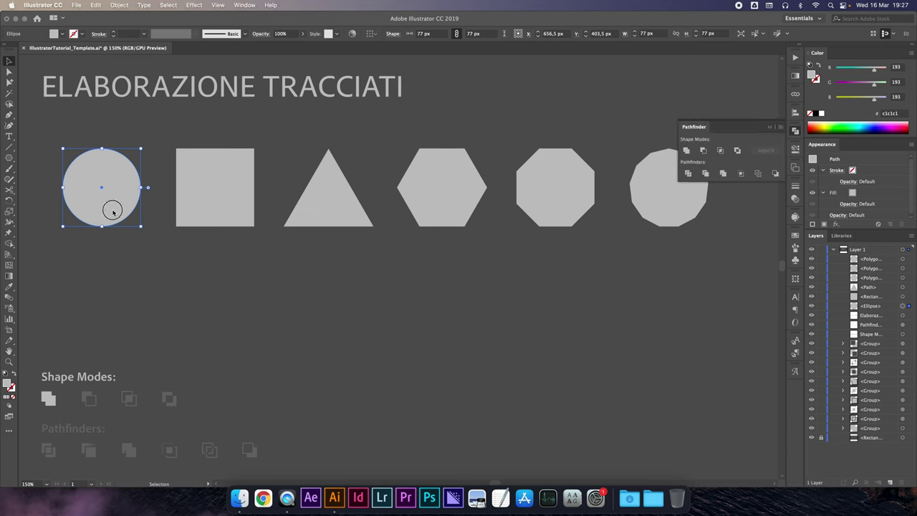
mouse_move(120, 209)
mouse_down()
mouse_move(274, 323)
mouse_move(315, 259)
mouse_move(362, 324)
mouse_up()
Duplicate shapes to the right to form a circle-square-circle row
drag(268, 306, 465, 310)
drag(465, 306, 466, 306)
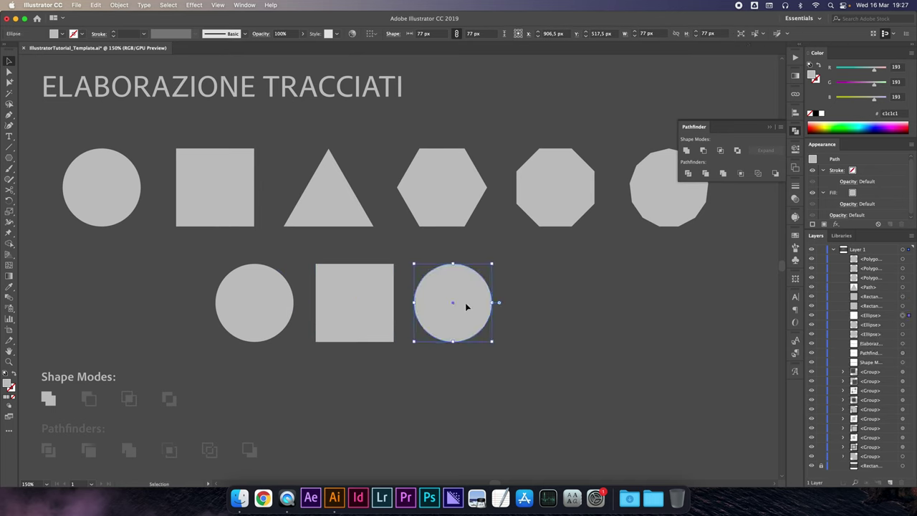
shift+click(373, 305)
shift+click(284, 308)
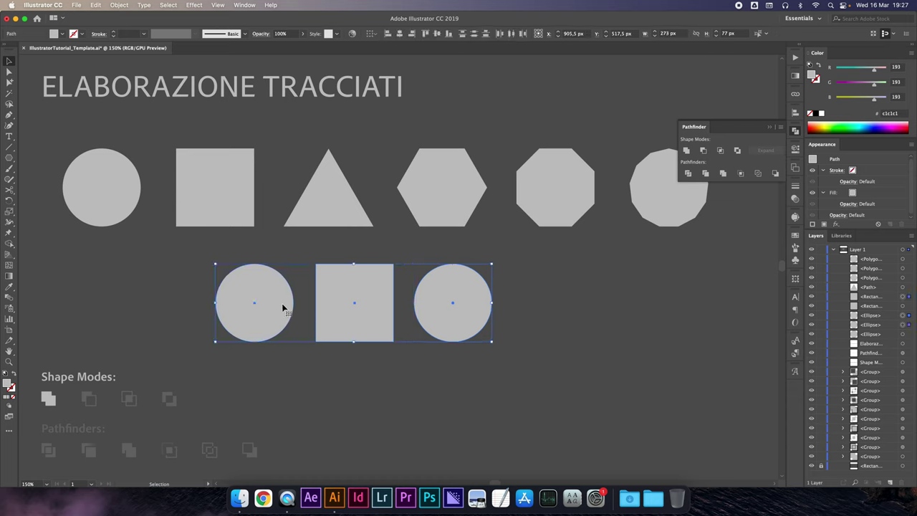
click(540, 298)
Give the middle square a dark red fill of R166 G0 B6
click(376, 290)
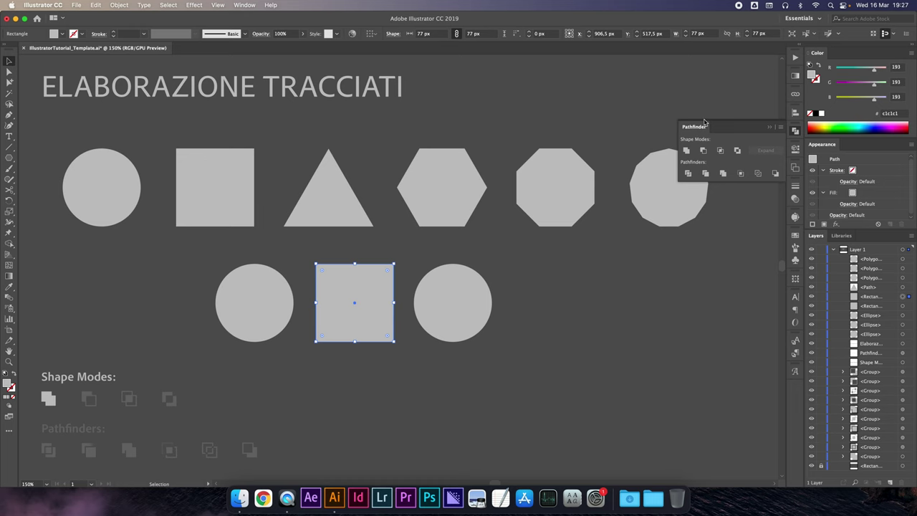
click(810, 127)
drag(884, 68, 868, 67)
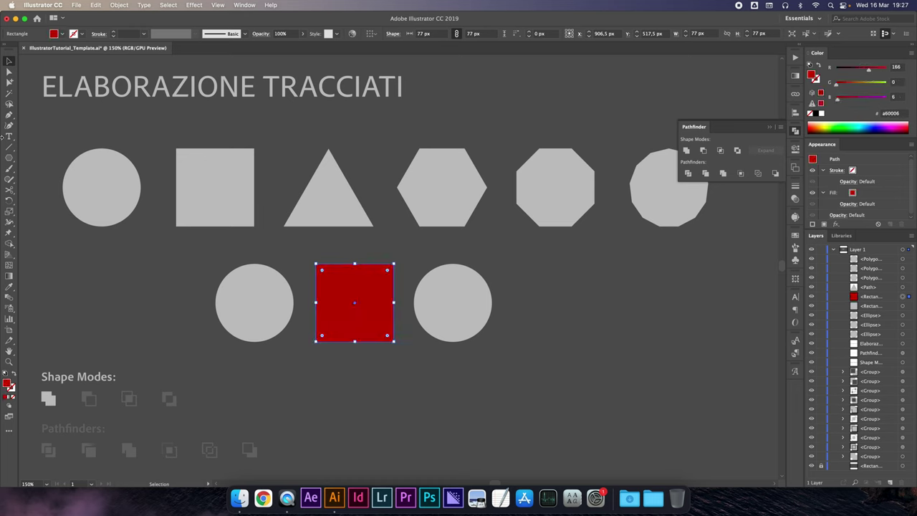
click(341, 292)
shift+click(255, 301)
shift+click(427, 296)
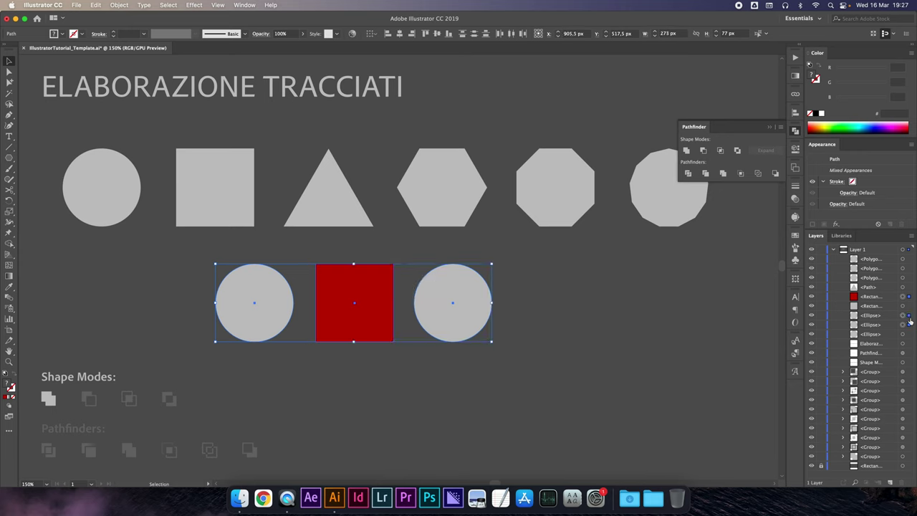
click(626, 300)
Move one circle onto the square's left edge and the other onto its top edge
drag(280, 305, 341, 309)
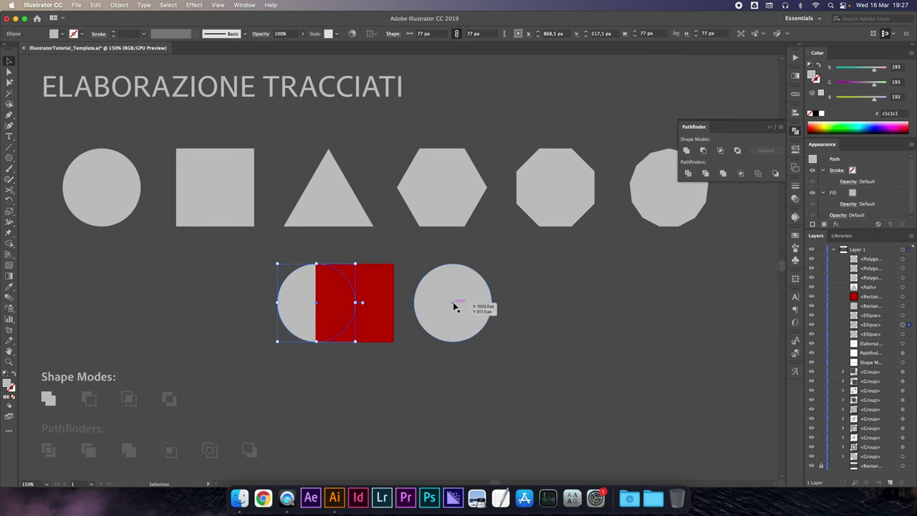
drag(471, 304, 372, 272)
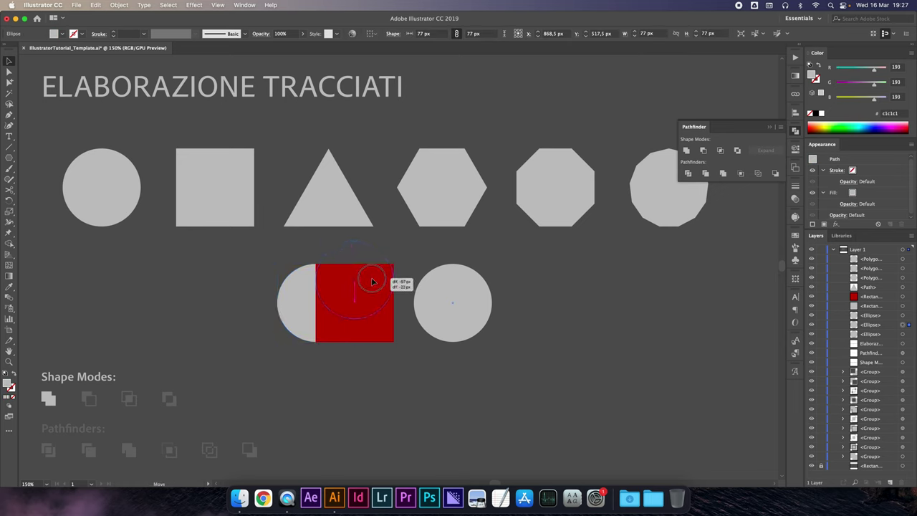
drag(372, 272, 373, 263)
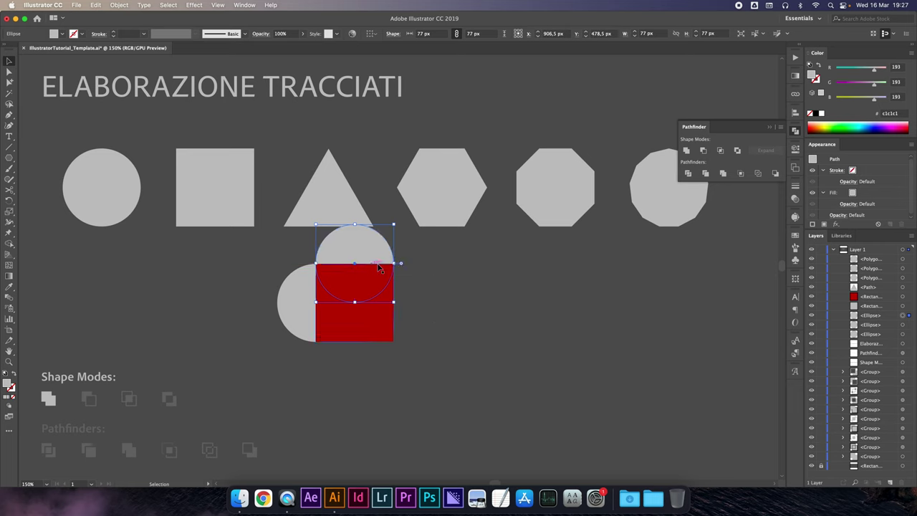
shift+click(331, 320)
shift+click(287, 323)
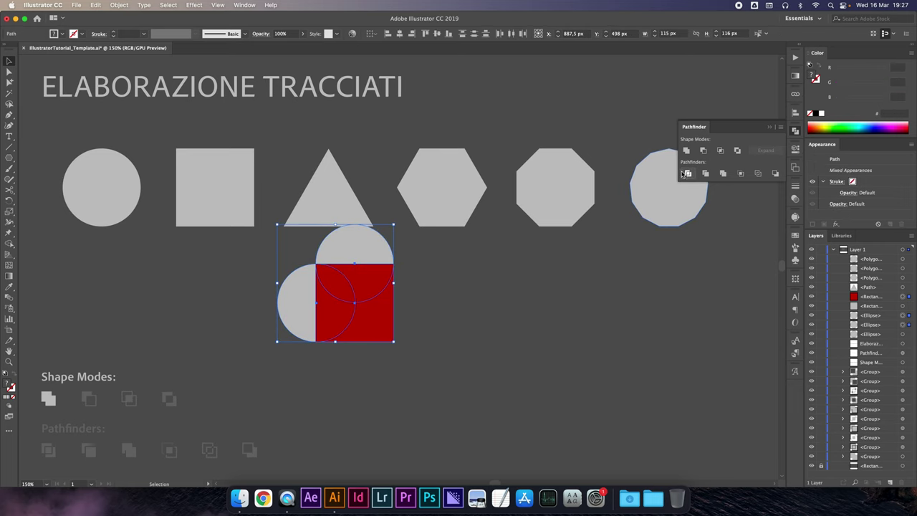
click(686, 150)
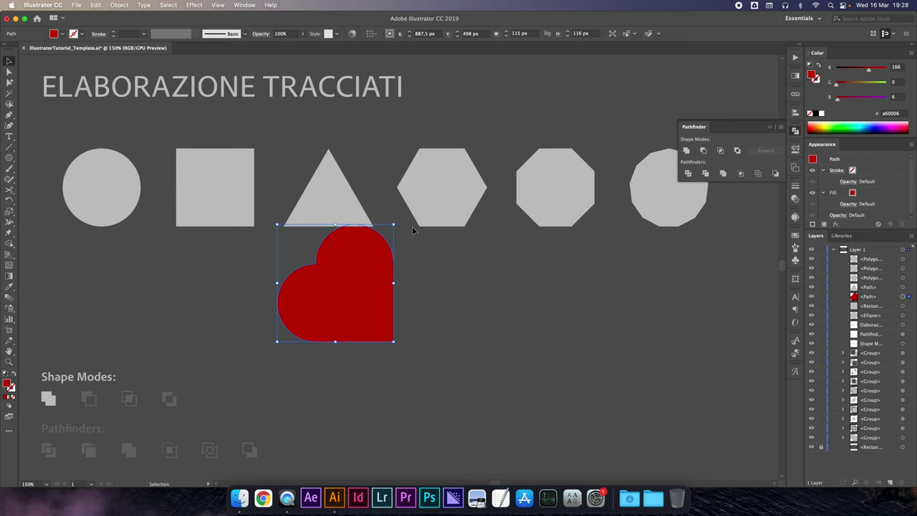
drag(398, 224, 450, 262)
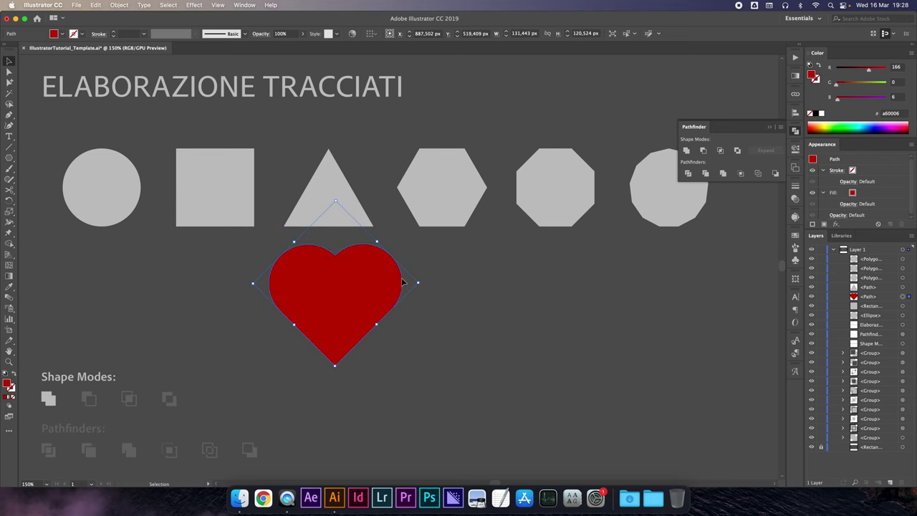
key(super+z)
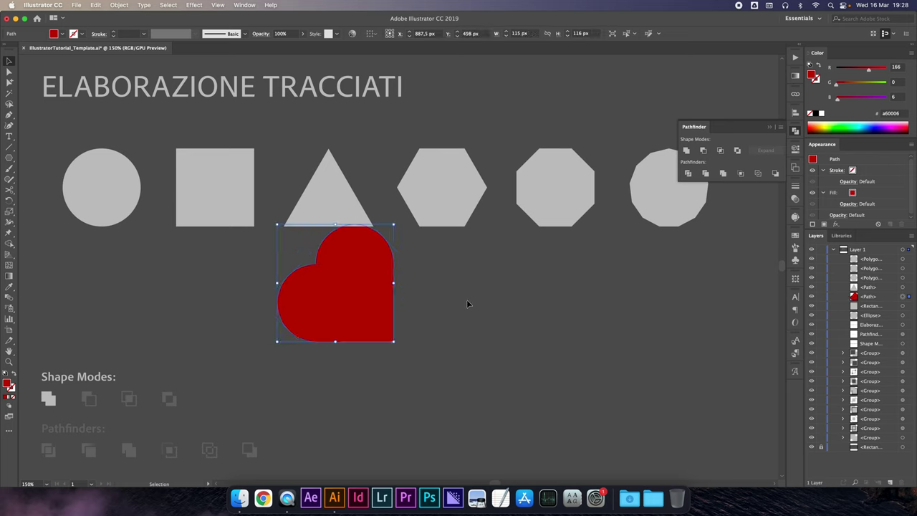
key(super+z)
click(466, 304)
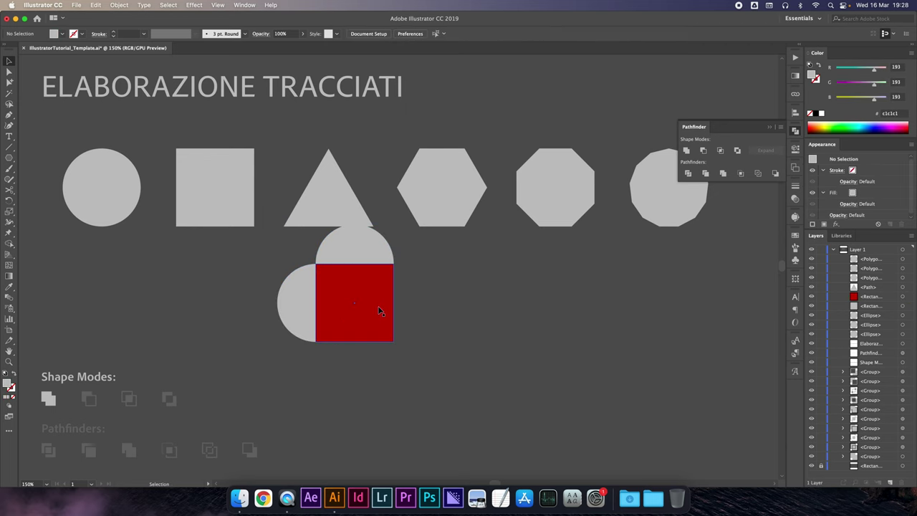
Unite the red square and both circles, then rotate the compound shape into an upright heart
click(373, 310)
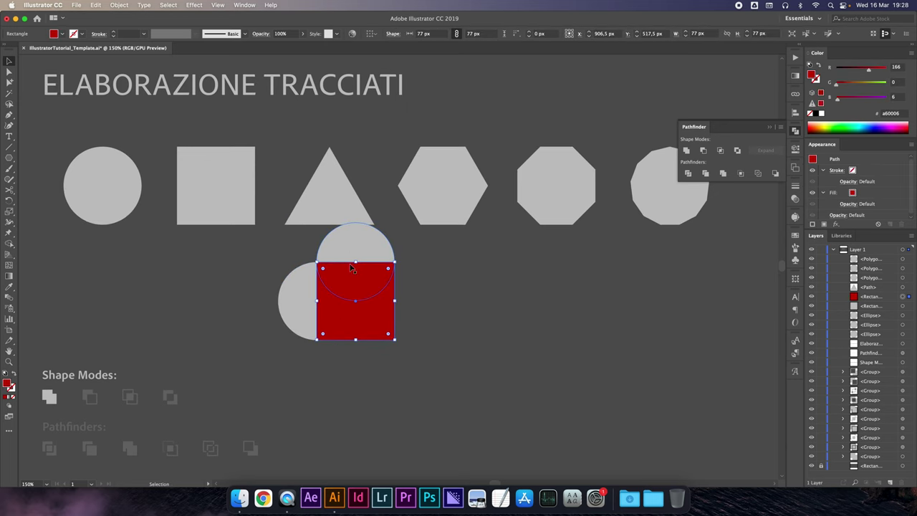
drag(244, 262, 411, 318)
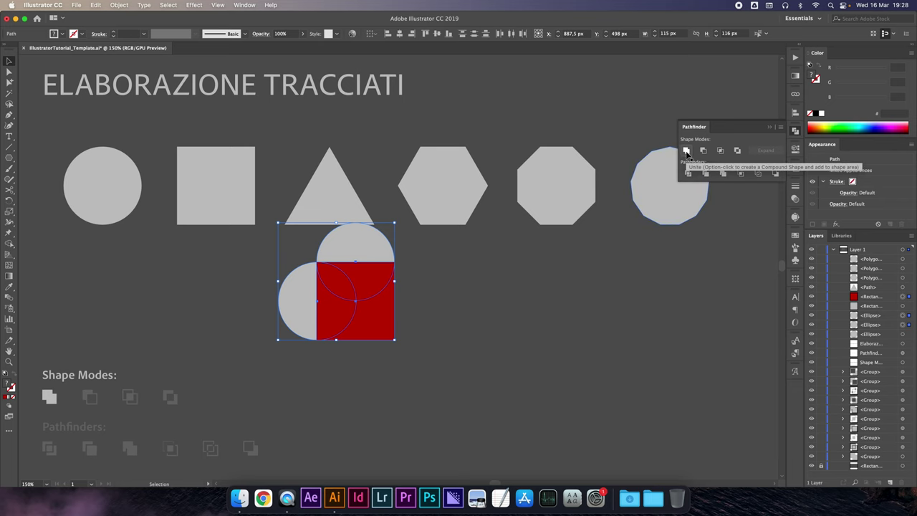
click(687, 151)
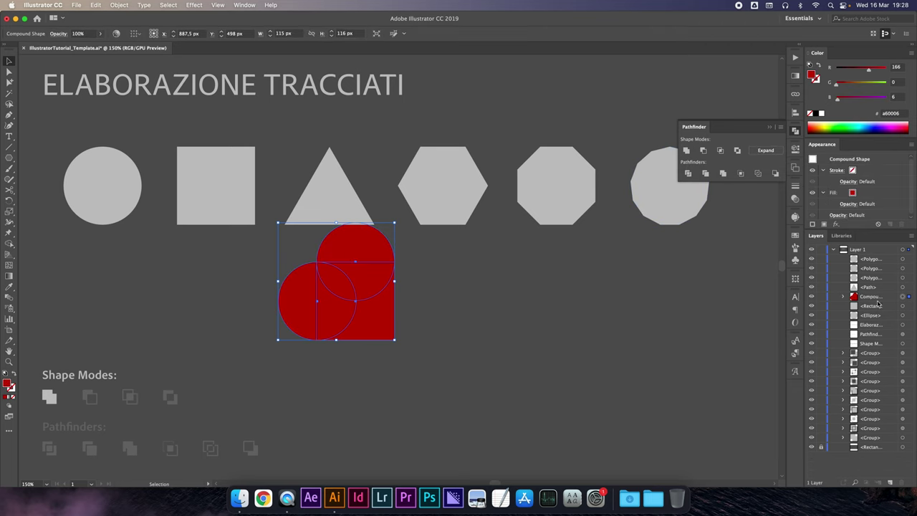
click(844, 297)
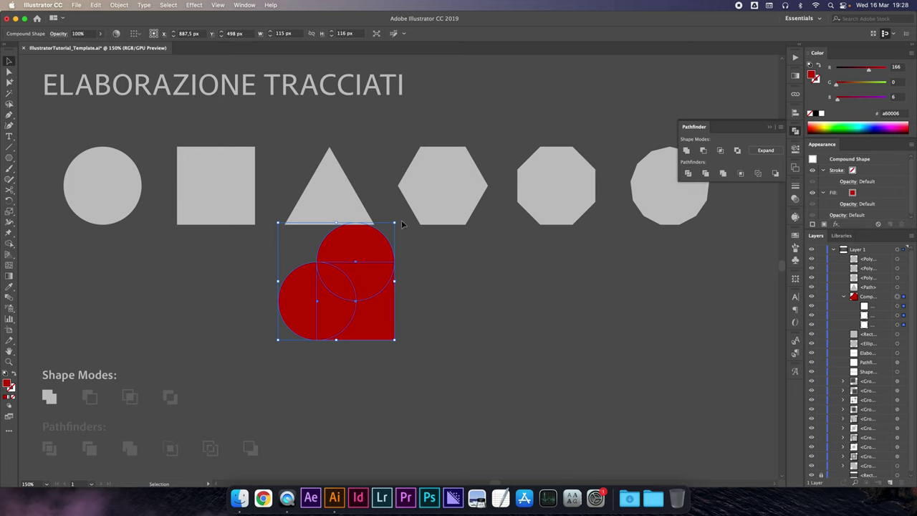
drag(399, 221, 425, 278)
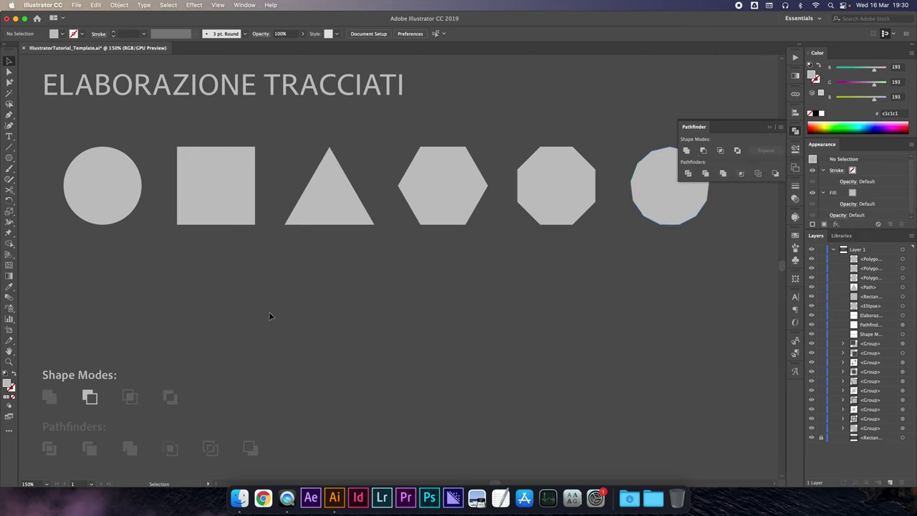
Alt-drag a copy of the circle to its right, try Minus Front, then undo it
mouse_move(114, 188)
mouse_down()
mouse_move(234, 308)
mouse_move(328, 299)
mouse_up()
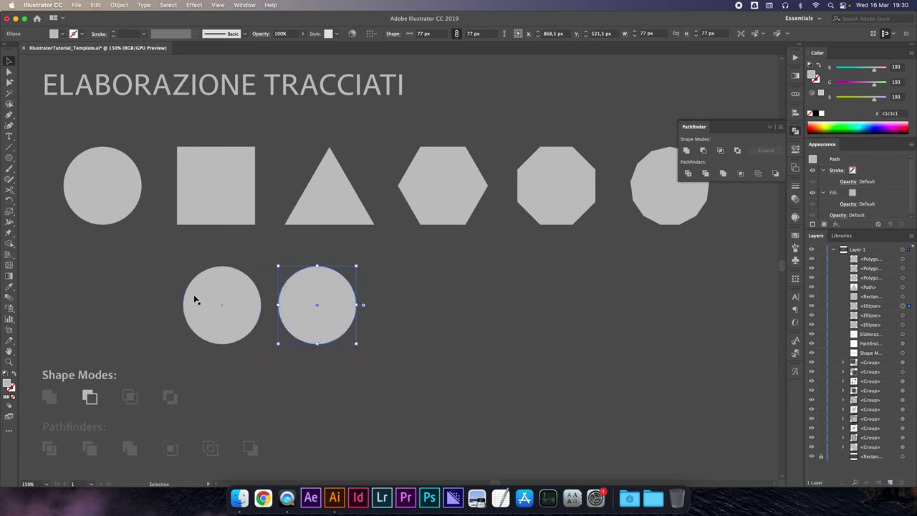
shift+click(247, 308)
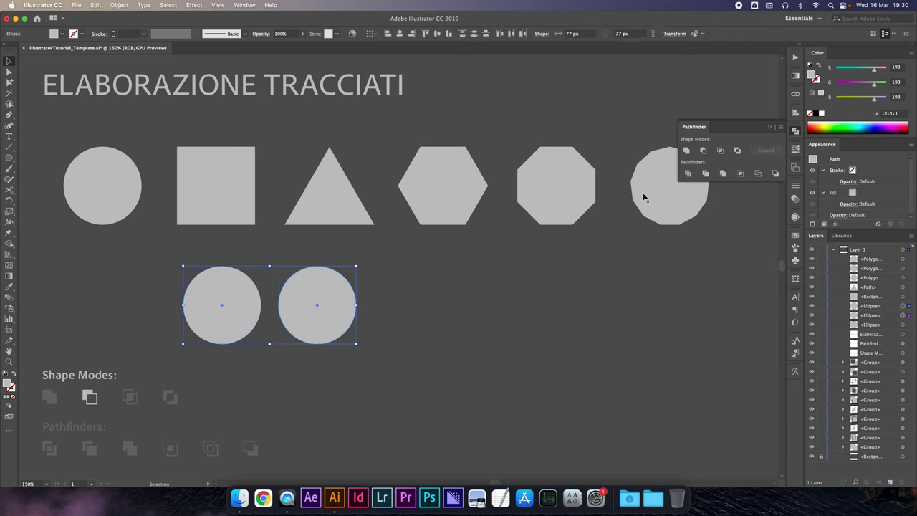
click(704, 152)
key(super+z)
Fill the right circle dark grey and subtract it from the grey circle with Minus Front
click(403, 287)
click(302, 295)
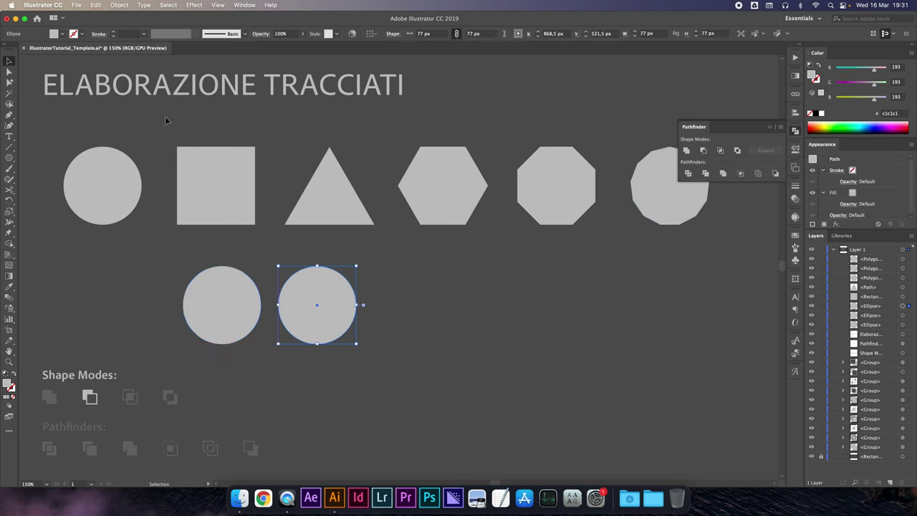
click(62, 34)
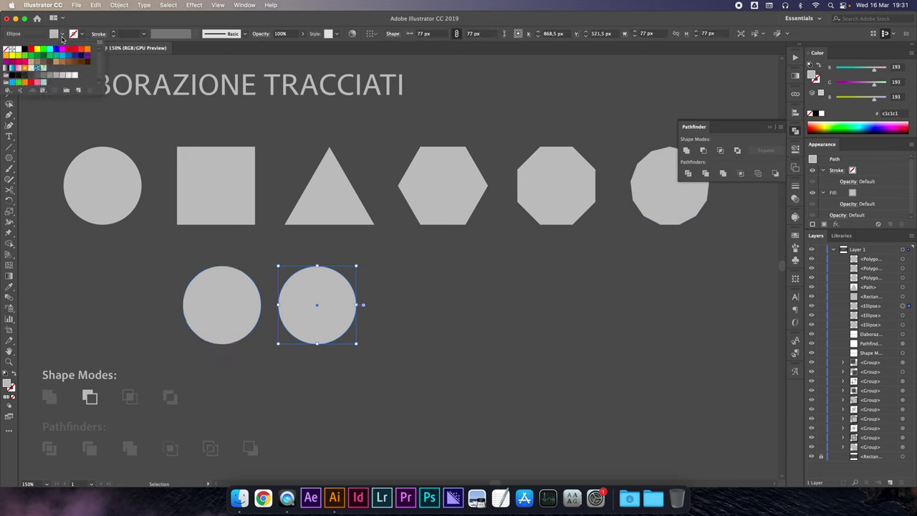
click(26, 75)
click(390, 284)
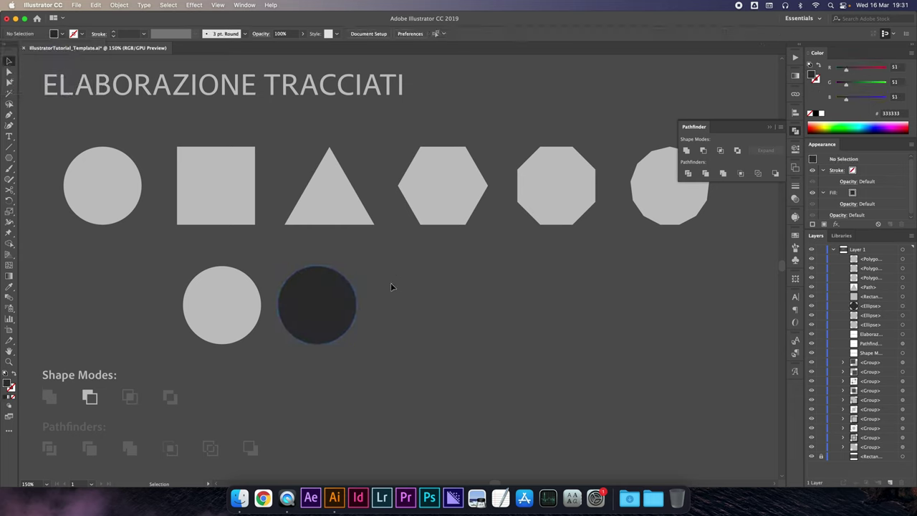
shift+click(236, 301)
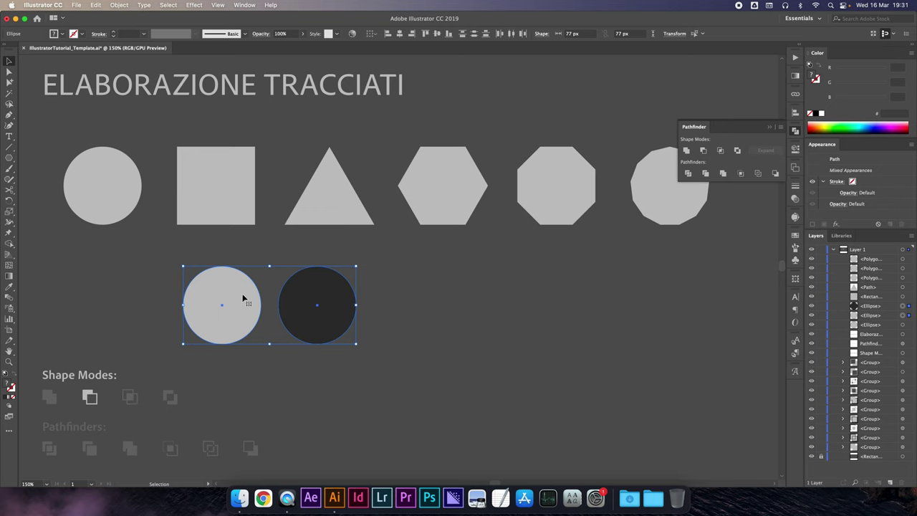
click(703, 151)
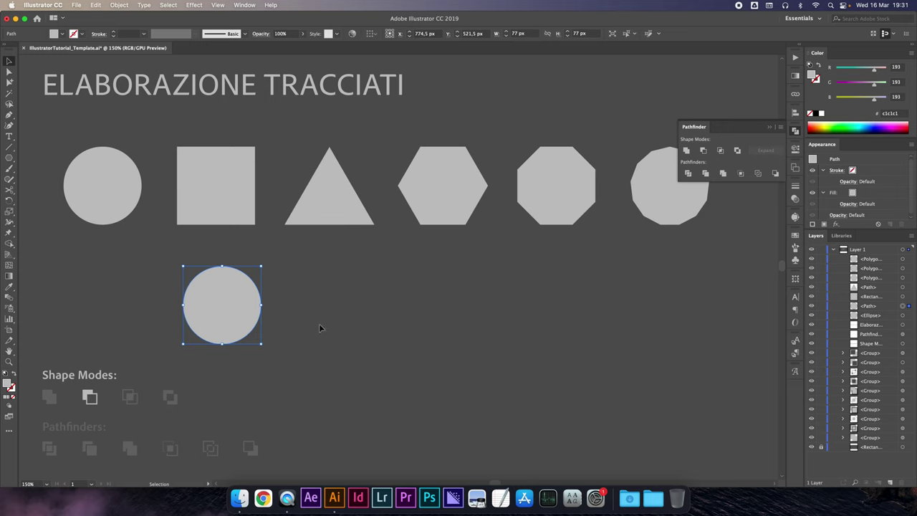
Restore the dark circle, overlap it on the light one, and subtract it with Minus Front
key(ctrl+z)
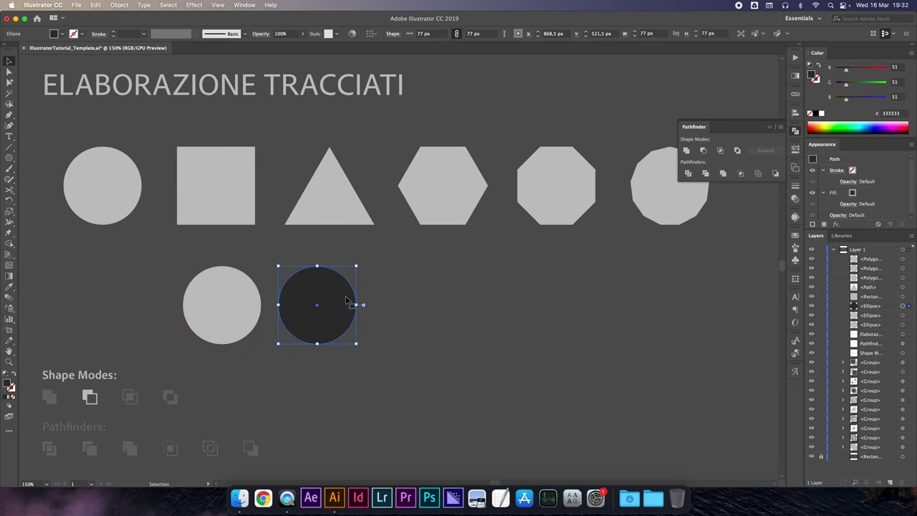
drag(343, 300, 203, 303)
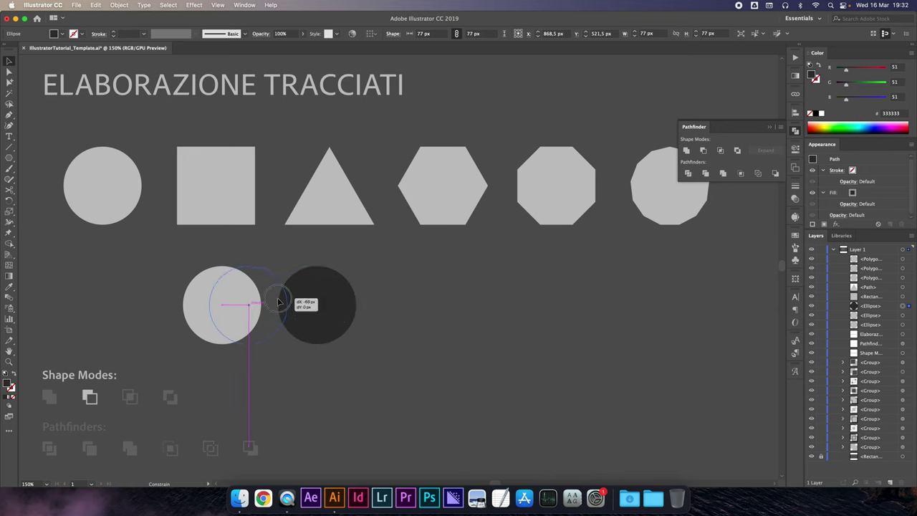
drag(151, 288, 238, 303)
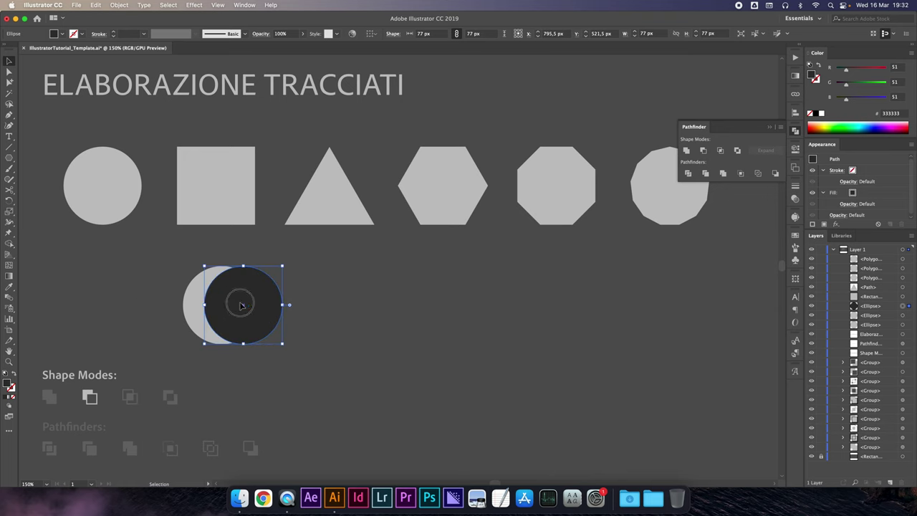
click(703, 151)
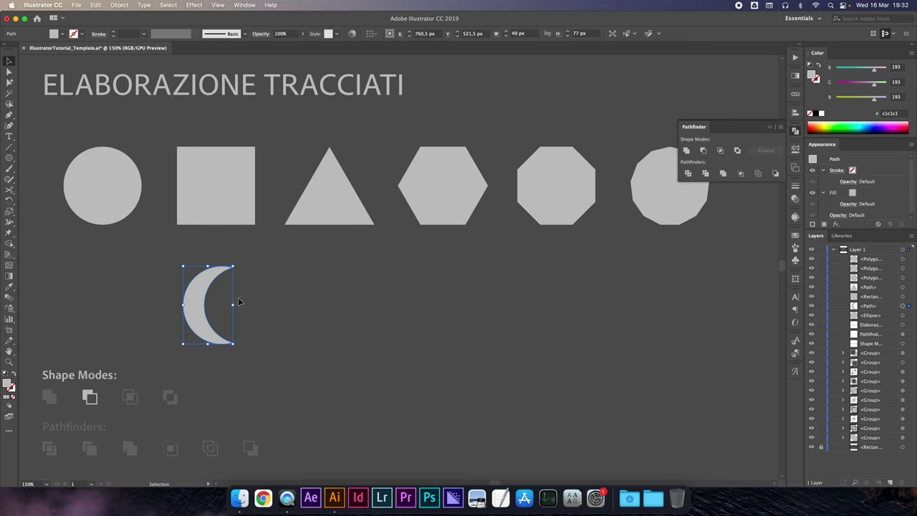
key(super+z)
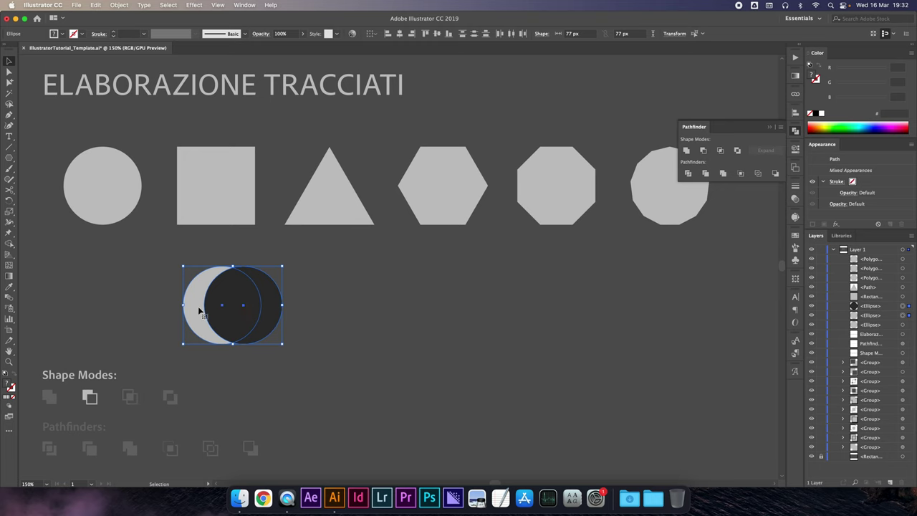
click(704, 151)
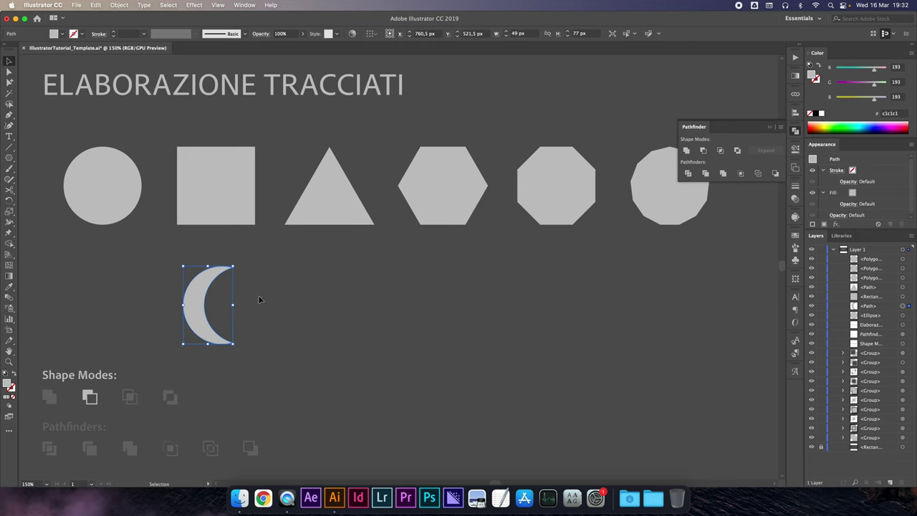
click(275, 299)
click(193, 301)
key(ctrl+z)
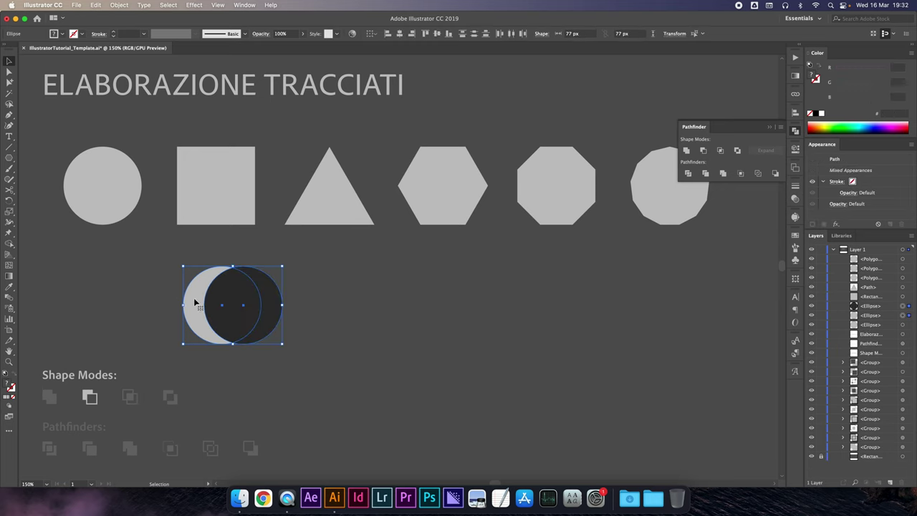
drag(139, 281, 284, 311)
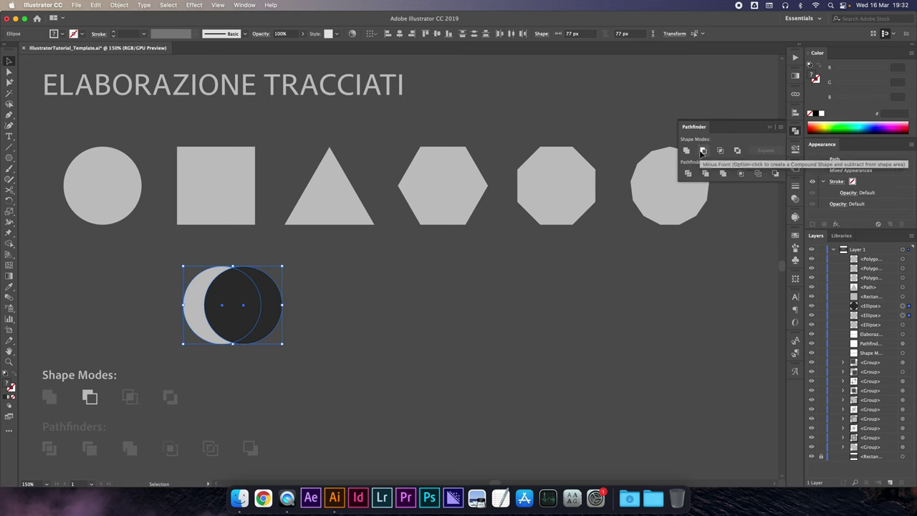
alt+click(702, 152)
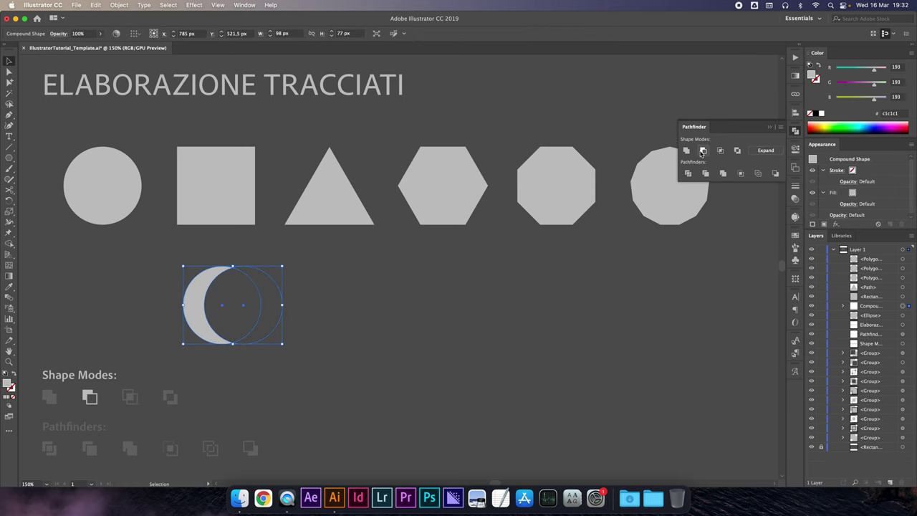
click(843, 305)
click(908, 317)
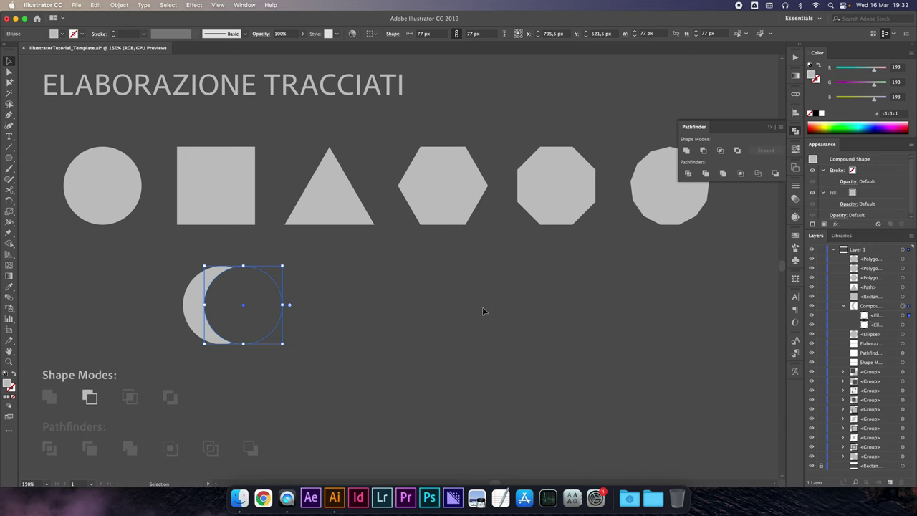
key(super+z)
key(super+z)
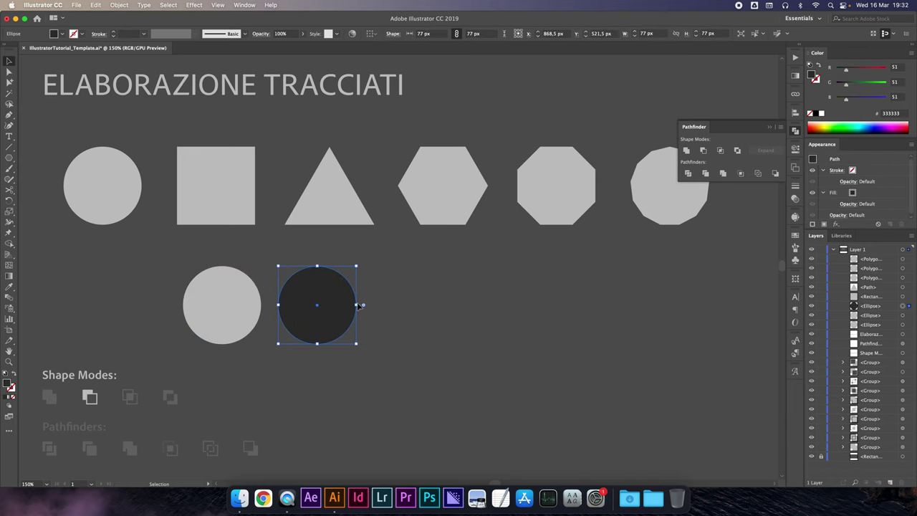
drag(322, 297, 253, 297)
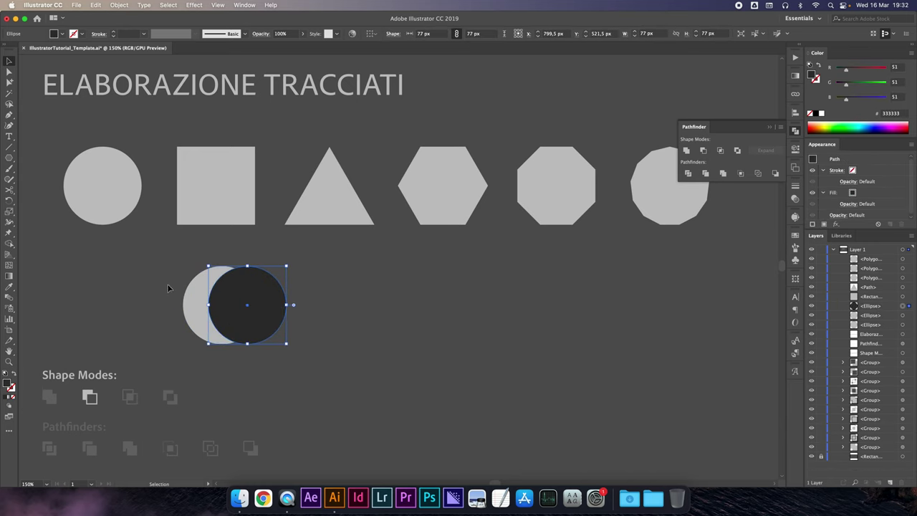
drag(168, 288, 242, 312)
click(702, 150)
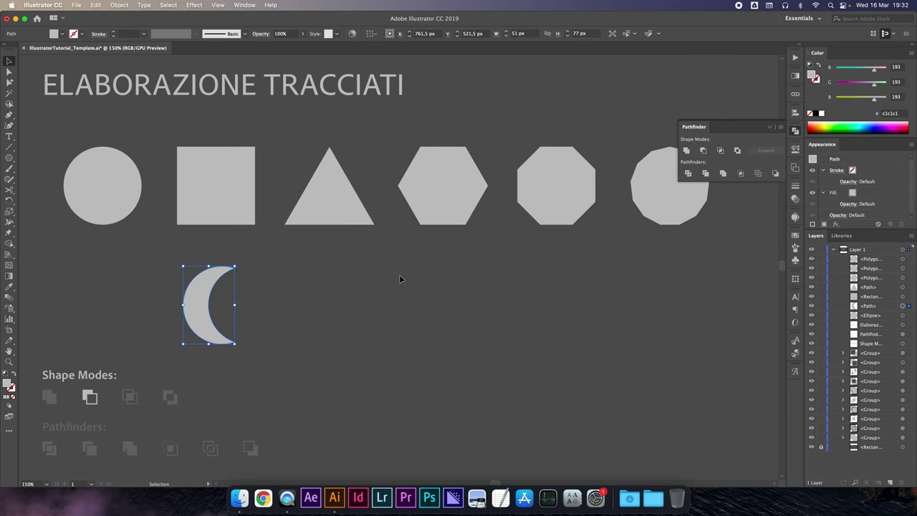
click(337, 290)
click(240, 200)
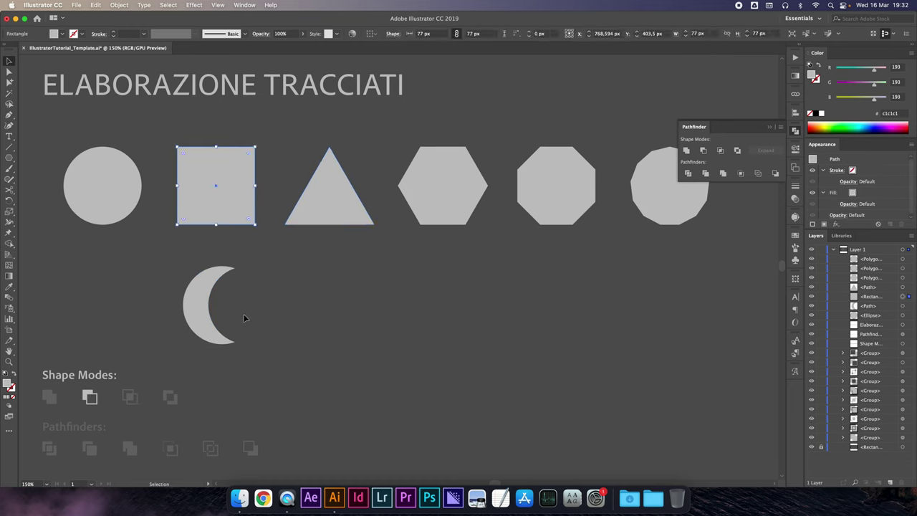
Revert the crescent to light and dark circles, retrying Minus Front once, then select the dark circle
click(198, 319)
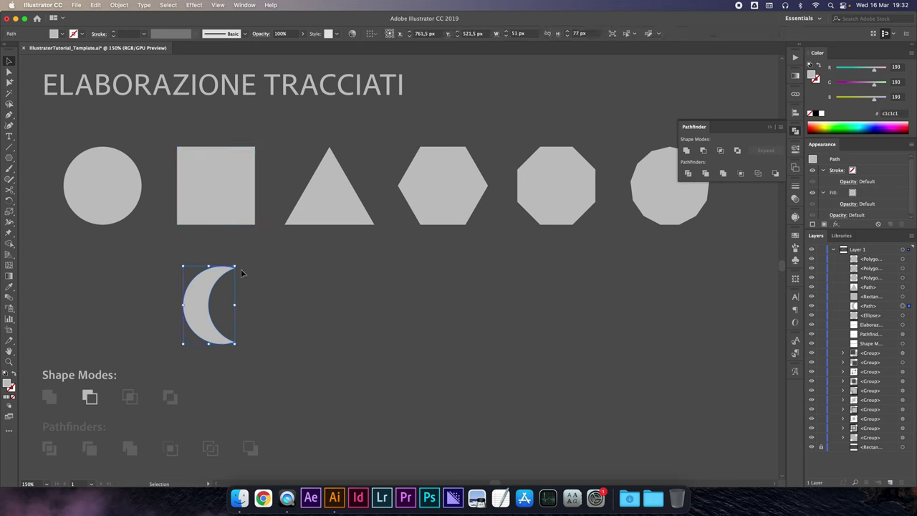
key(ctrl+z)
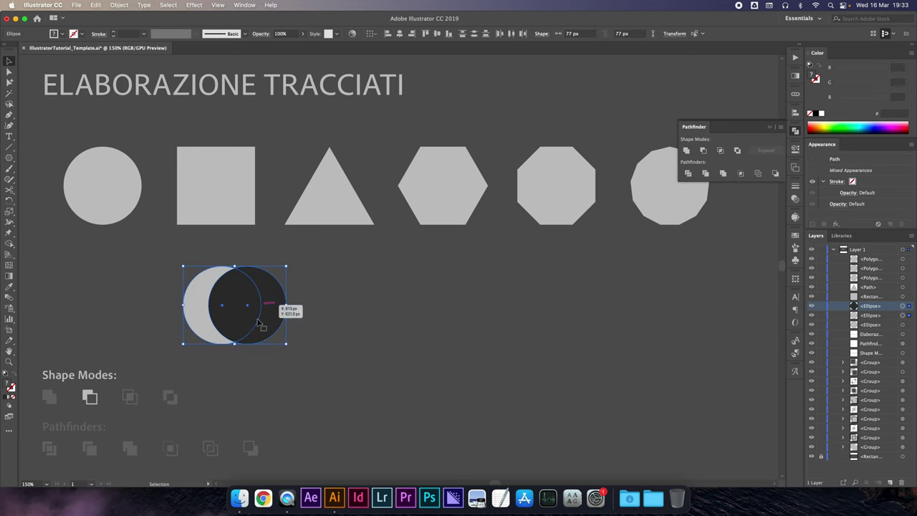
click(704, 150)
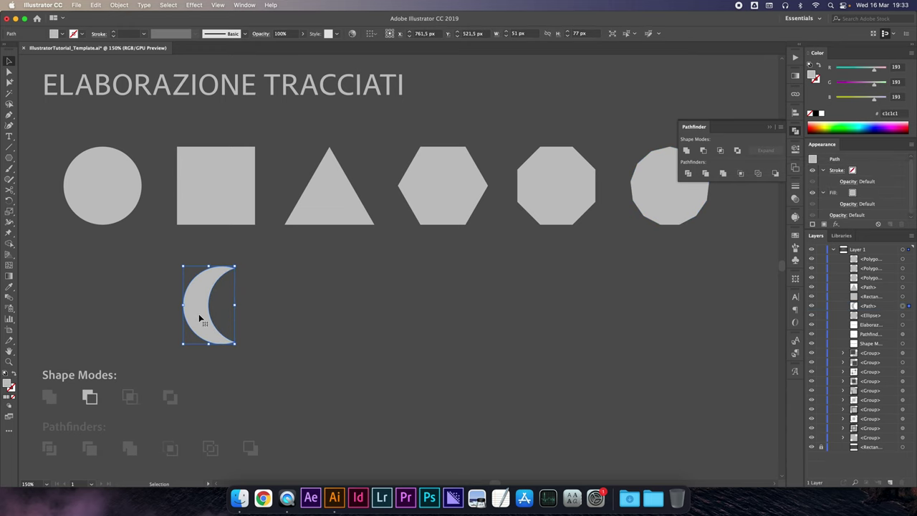
key(super+z)
click(869, 307)
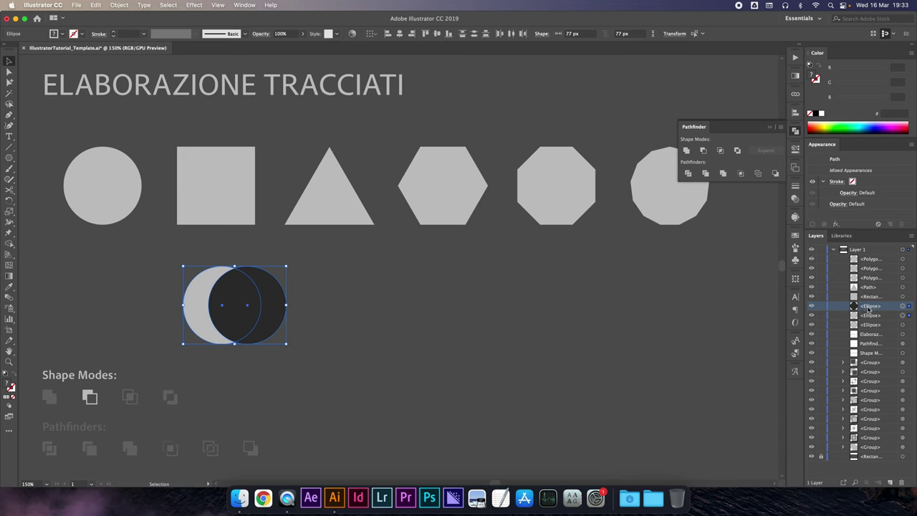
Move the dark circle behind the light one in Layers and apply Minus Front
drag(869, 306, 871, 321)
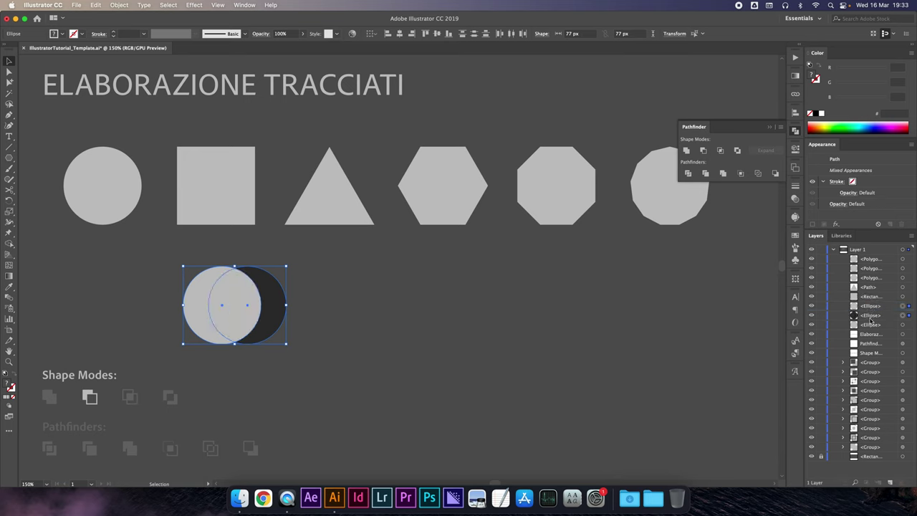
click(703, 149)
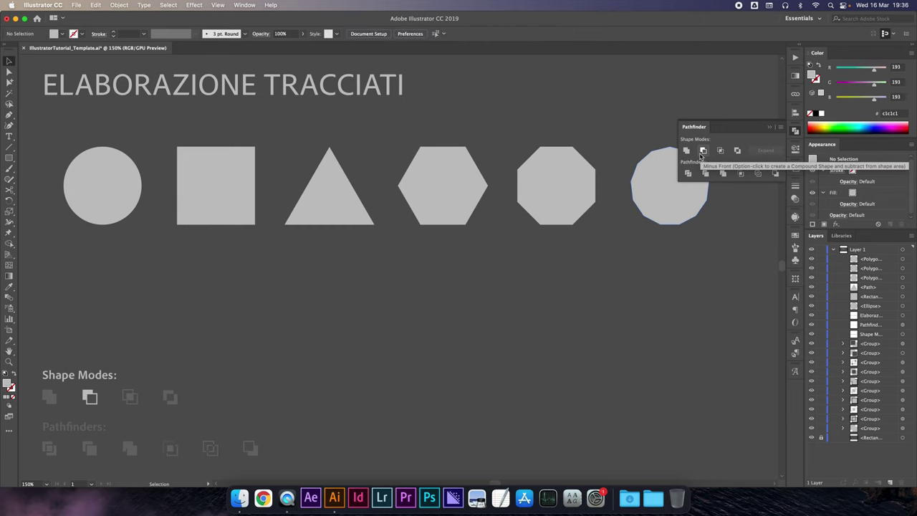
Cut a rotated, scaled-down triangle copy out of a circle copy with Minus Front
drag(106, 206, 314, 332)
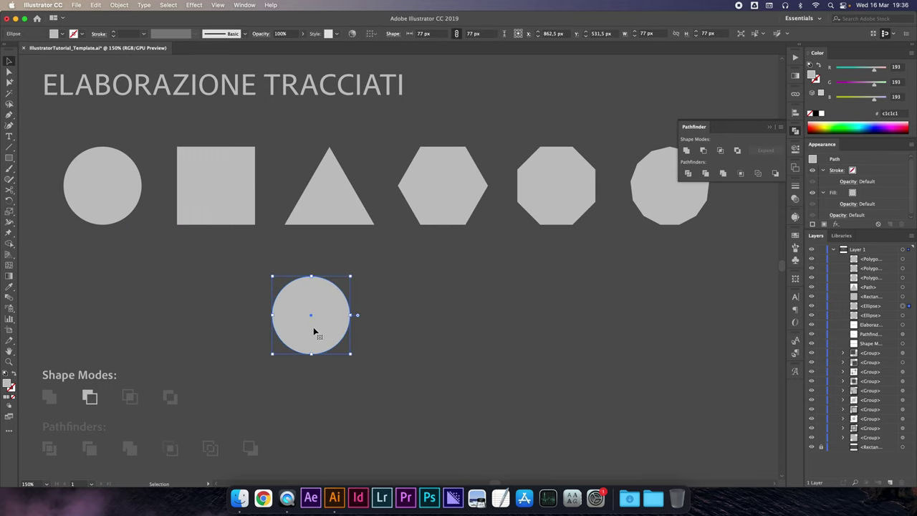
drag(334, 210, 460, 316)
drag(502, 249, 542, 344)
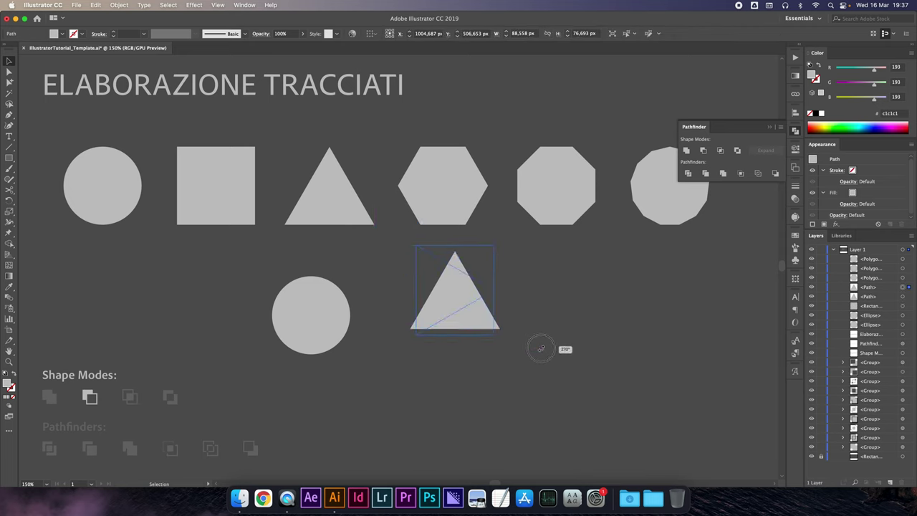
mouse_move(493, 245)
mouse_down()
mouse_move(449, 299)
mouse_move(317, 317)
mouse_up()
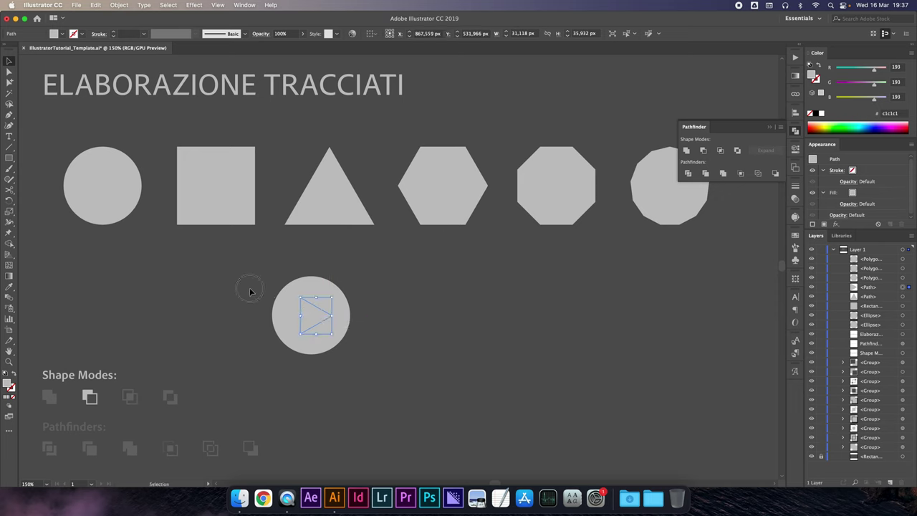
drag(248, 288, 308, 315)
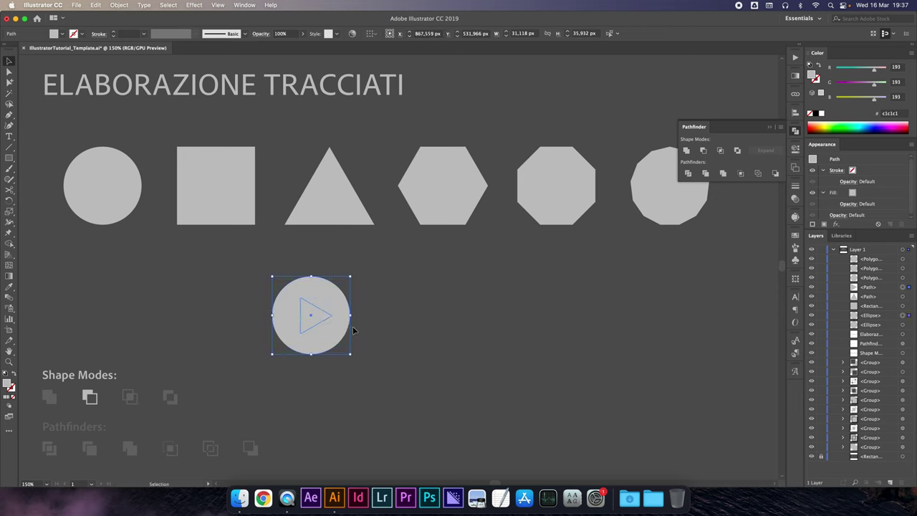
click(702, 152)
Reposition the play icon below the row of shapes and deselect it
click(486, 297)
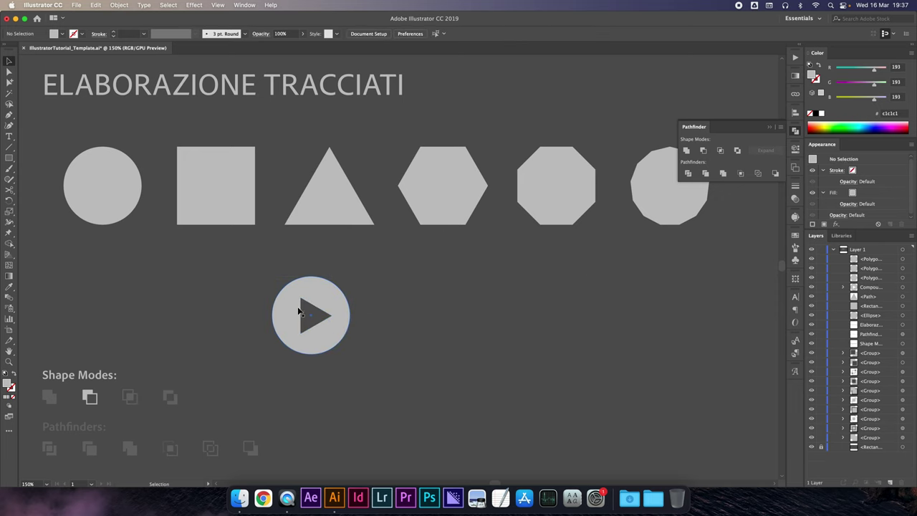
drag(328, 317, 384, 229)
click(386, 217)
mouse_move(386, 217)
mouse_down()
mouse_move(189, 384)
mouse_move(353, 301)
mouse_up()
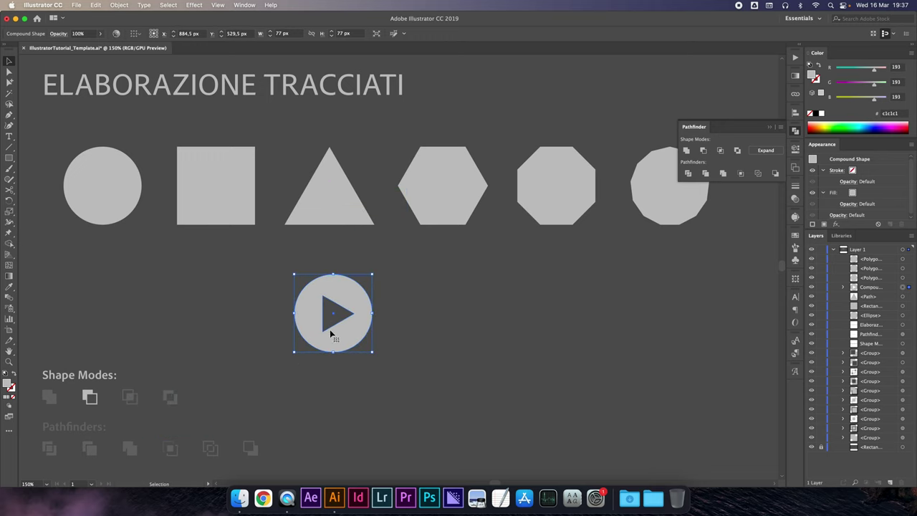
click(390, 328)
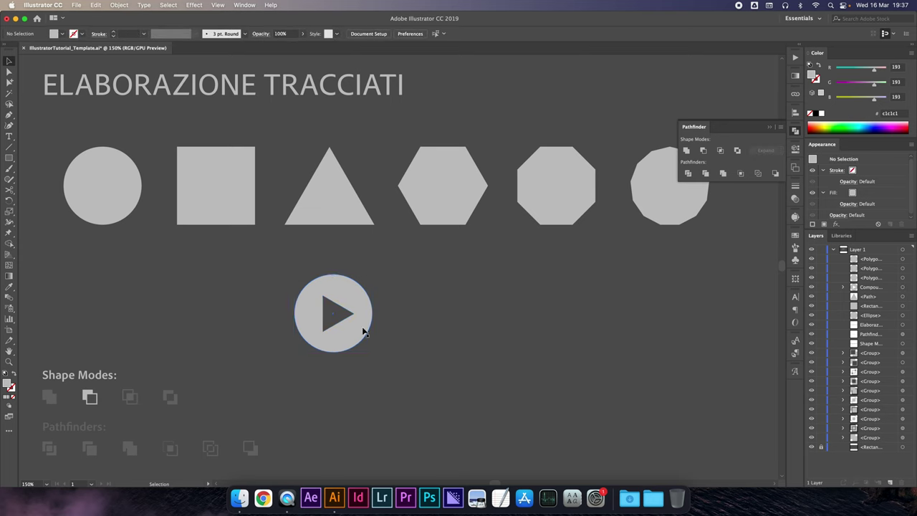
Cut two thin vertical rectangle bars out of a circle copy with Minus Front
mouse_move(108, 201)
mouse_down()
mouse_move(434, 322)
mouse_move(435, 332)
mouse_up()
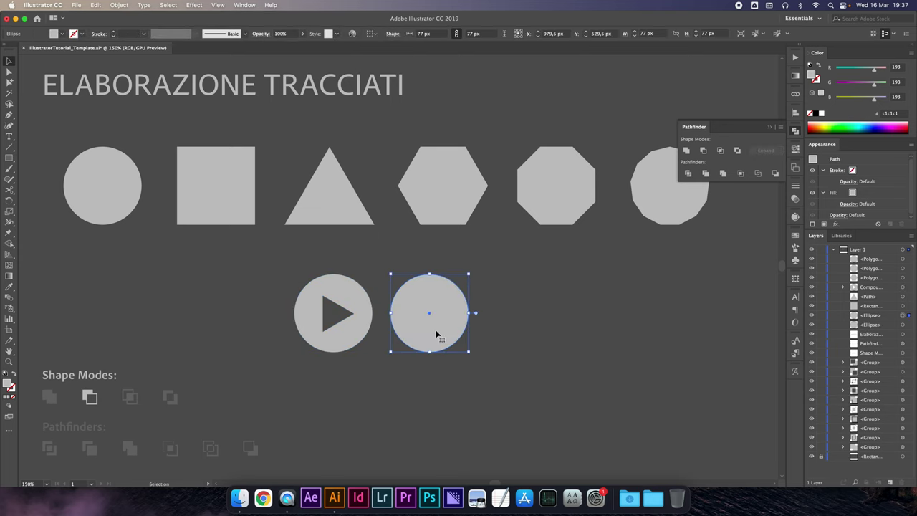
key(m)
drag(418, 295, 425, 334)
key(v)
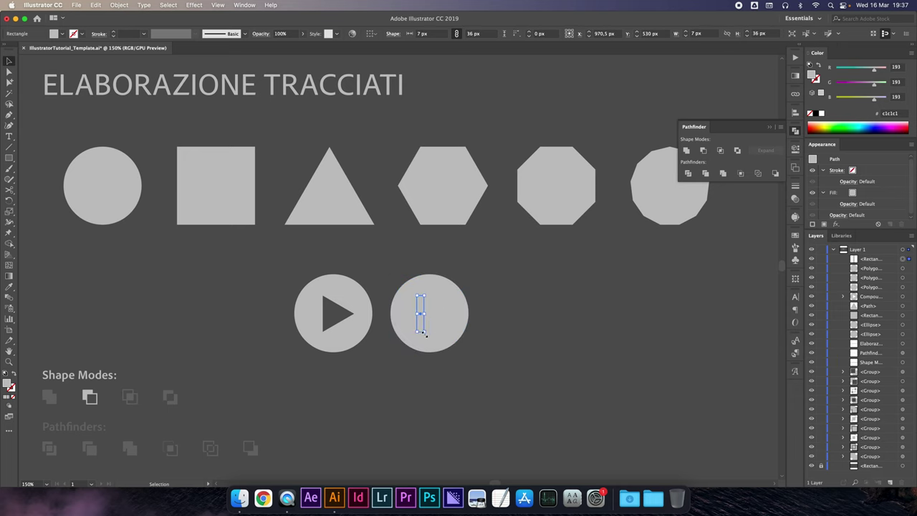
drag(421, 328, 441, 315)
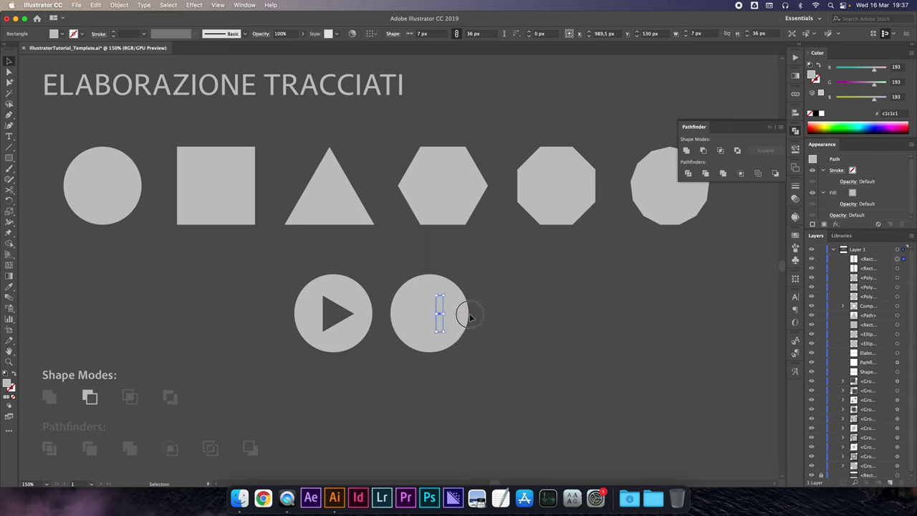
shift+click(462, 314)
shift+click(420, 312)
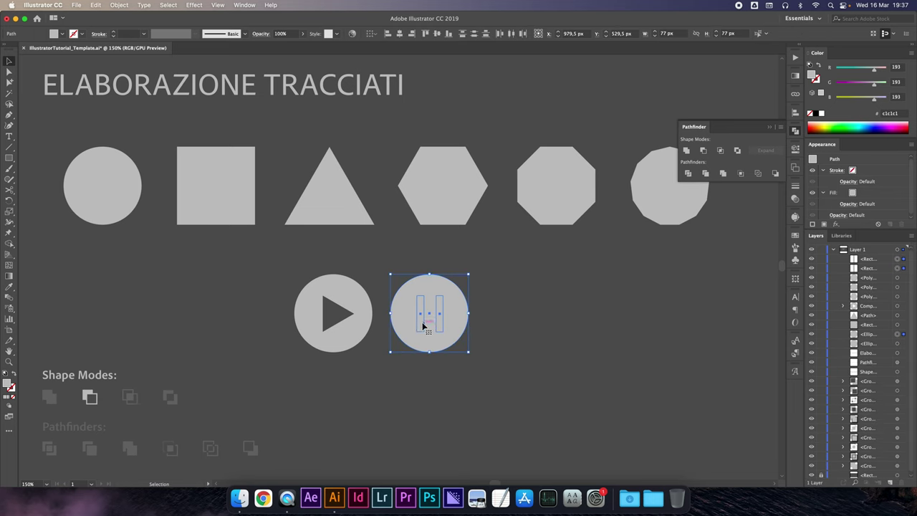
click(703, 151)
click(515, 319)
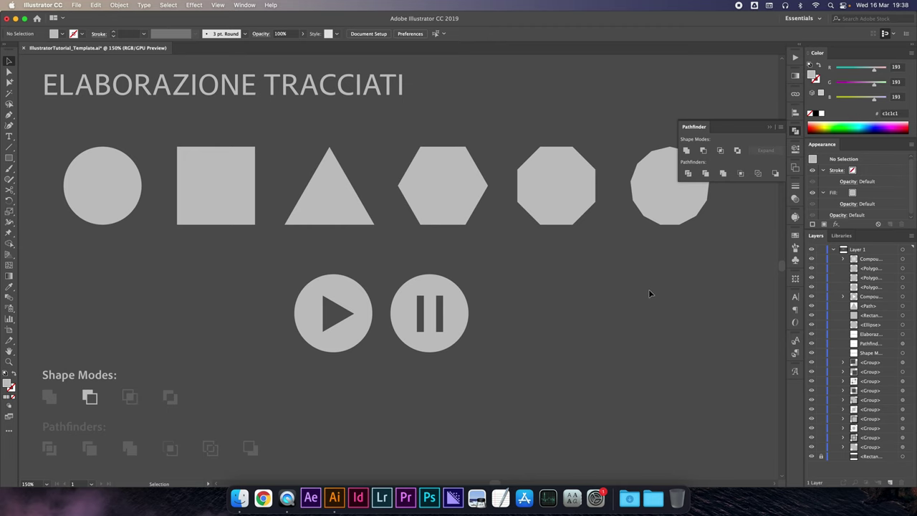
Select the right pause bar in Layers and nudge it left with the arrow keys
click(843, 258)
click(903, 268)
click(903, 286)
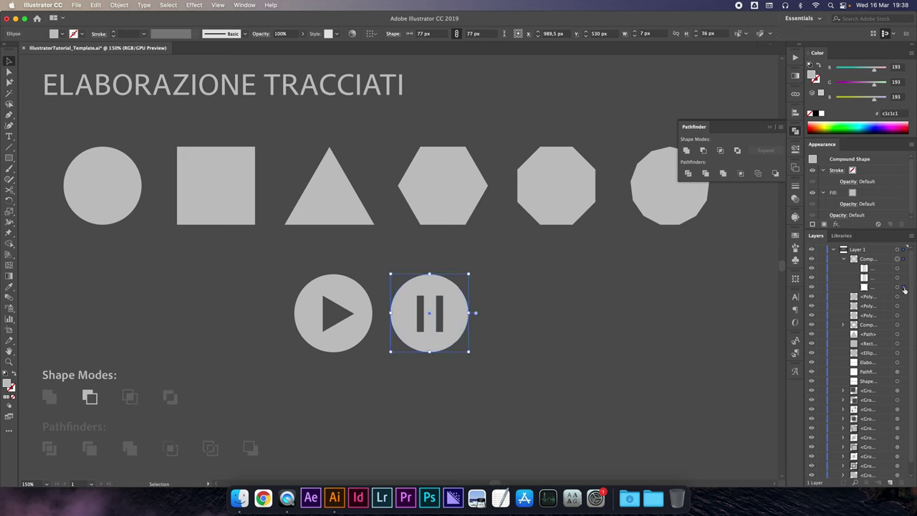
click(903, 277)
click(903, 268)
key(Left)
key(Left)
key(Left)
key(Left)
key(shift+Left)
key(Left)
key(Left)
key(Left)
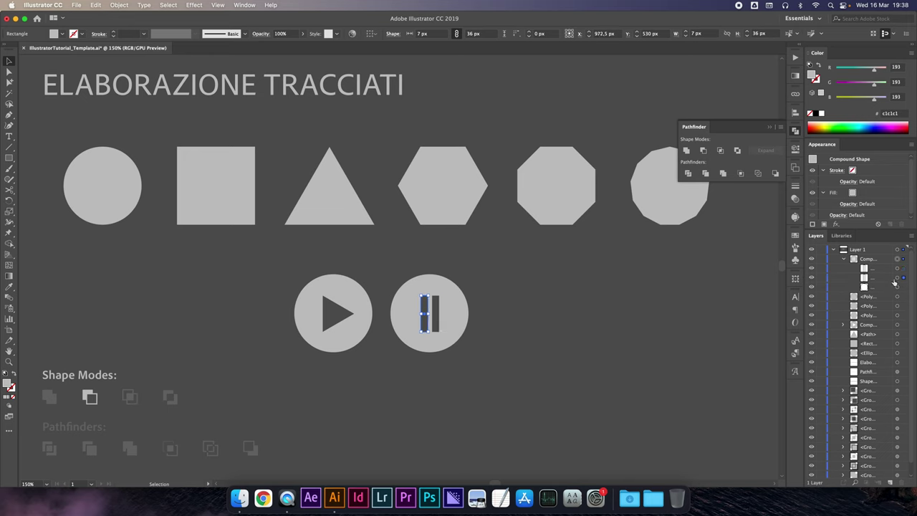
click(590, 308)
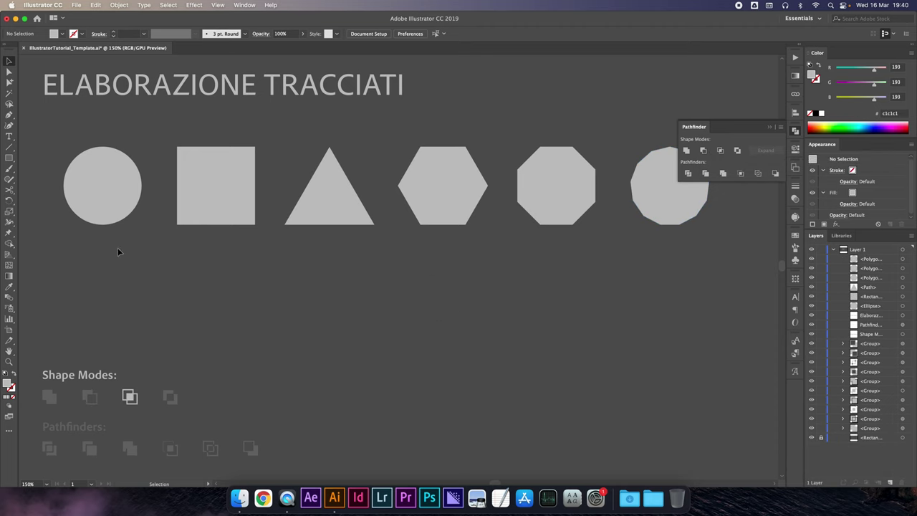
Duplicate the circle to the right and try Intersect, dismissing the no-overlap warning
drag(112, 204, 308, 331)
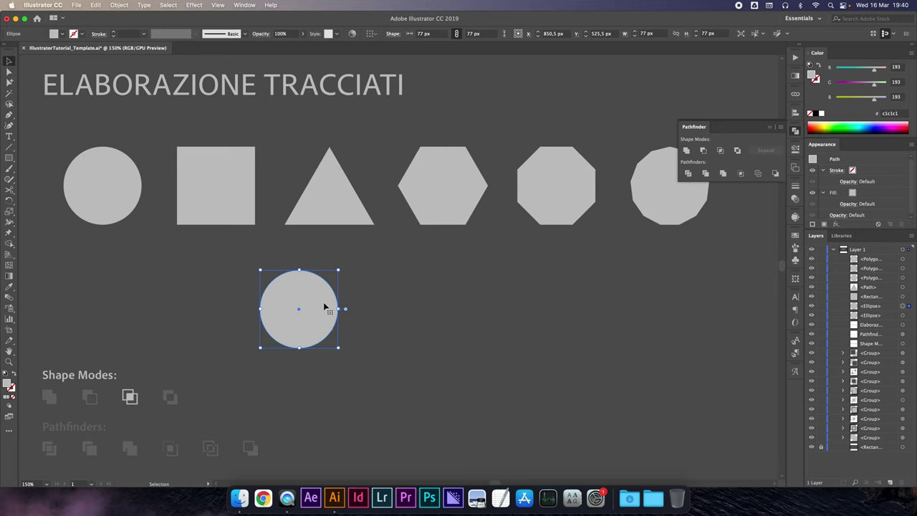
drag(295, 302, 389, 301)
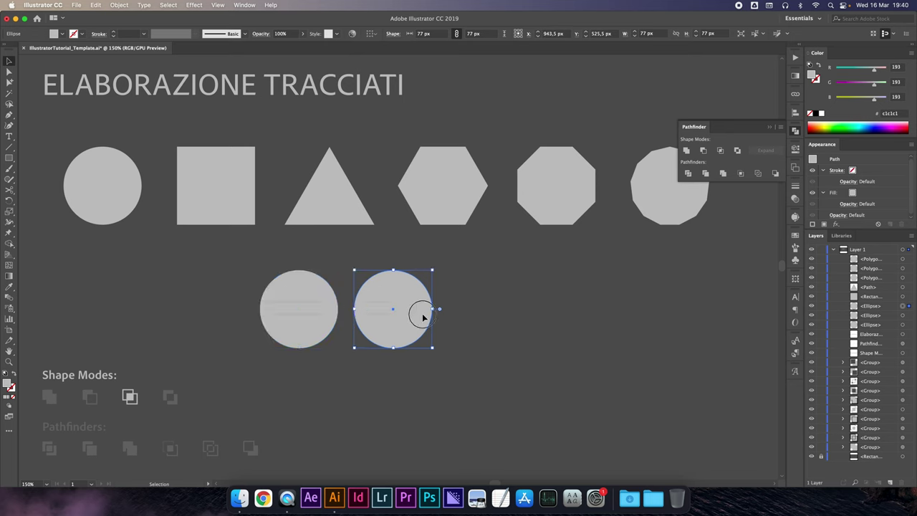
shift+click(308, 310)
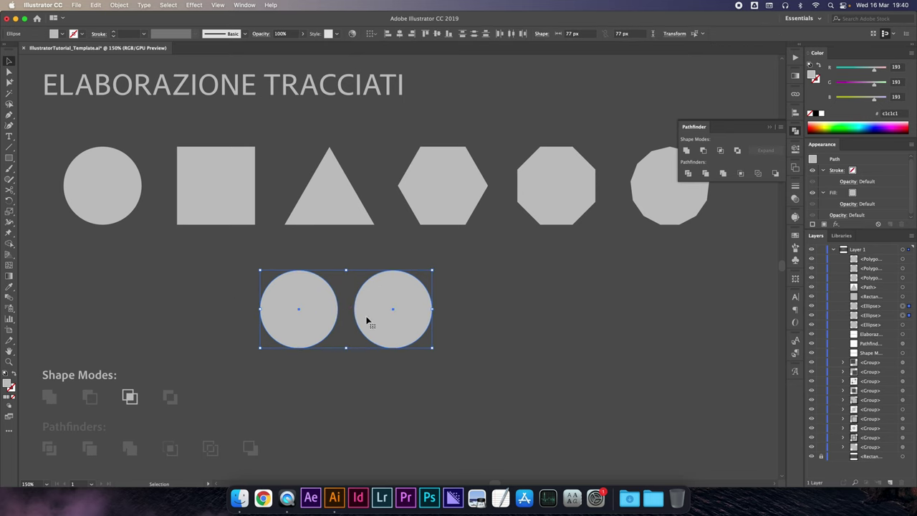
click(721, 151)
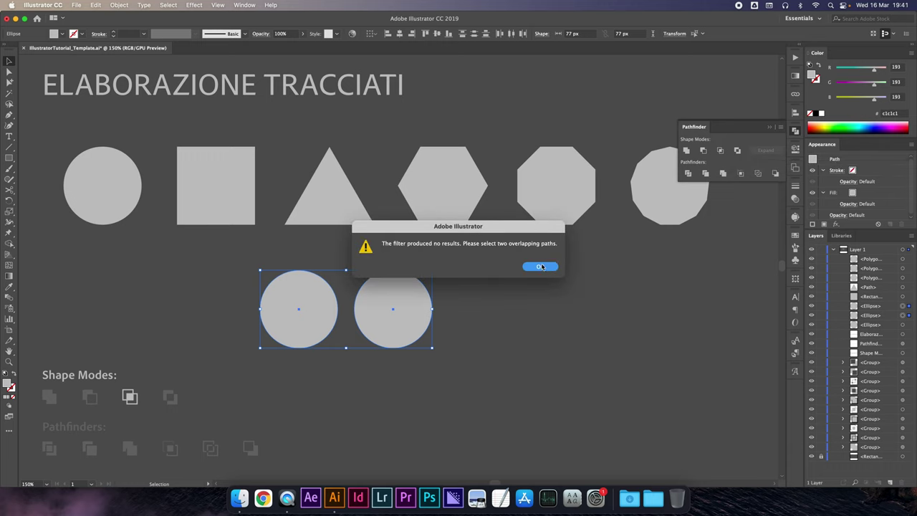
click(540, 266)
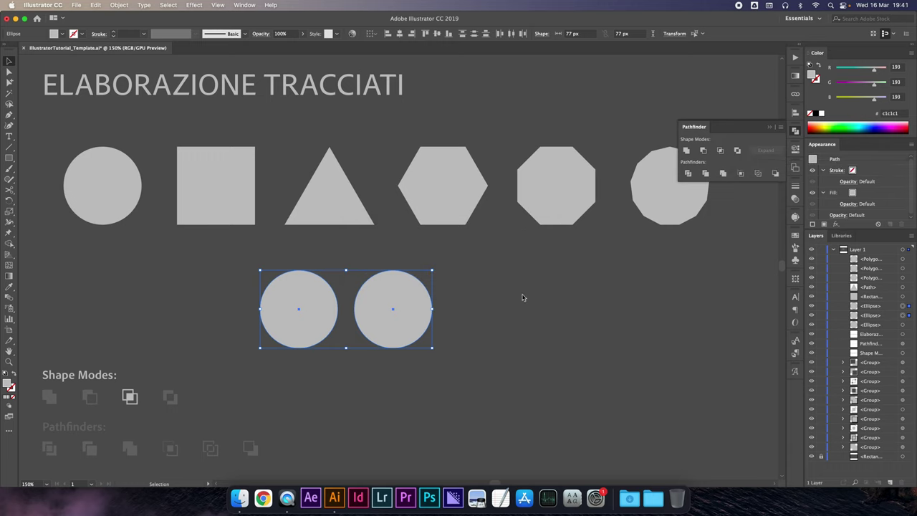
click(469, 303)
Overlap the two circles and apply Intersect to keep only their shared lens
drag(419, 307, 361, 308)
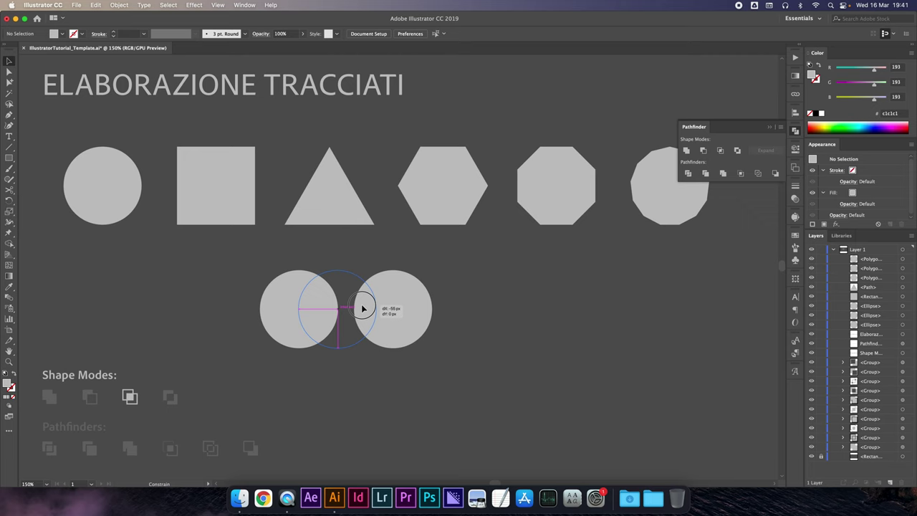
drag(361, 308, 363, 308)
shift+click(281, 309)
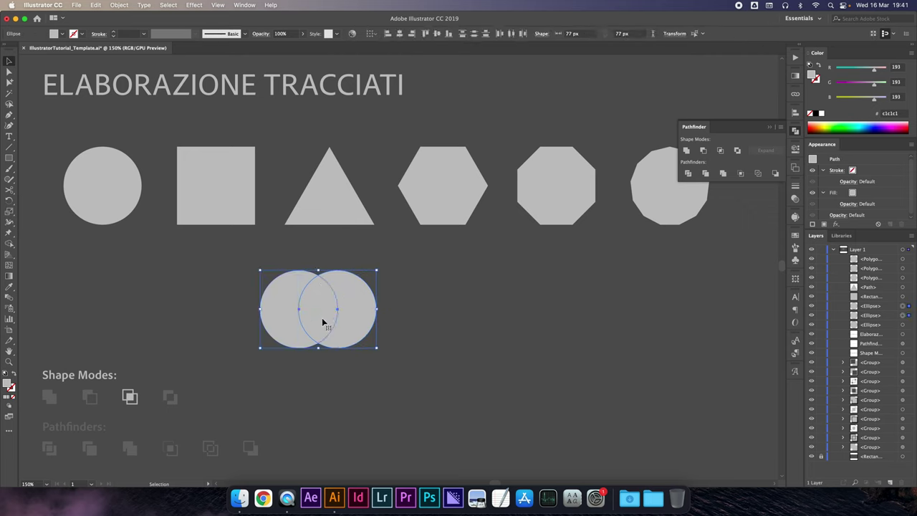
click(721, 151)
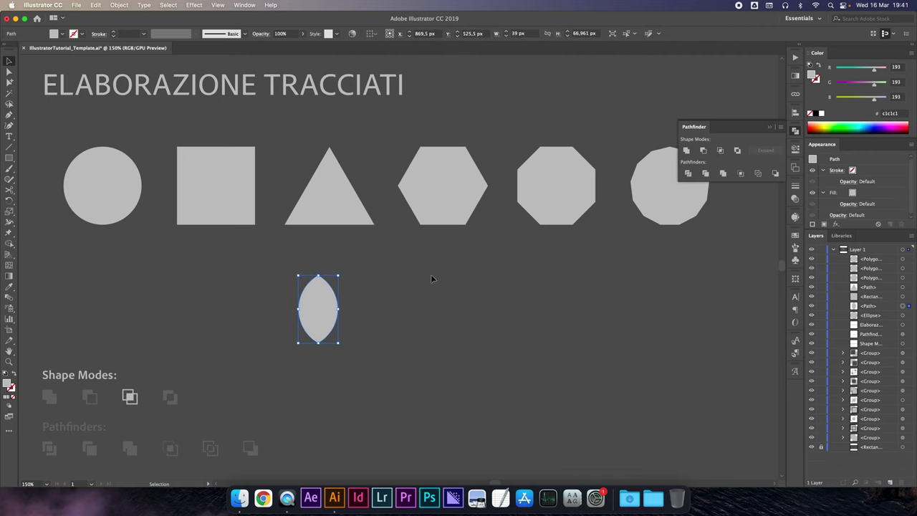
Undo the intersect and fill the right circle with dark grey
click(244, 284)
click(307, 307)
key(super+z)
click(396, 276)
click(354, 309)
click(60, 34)
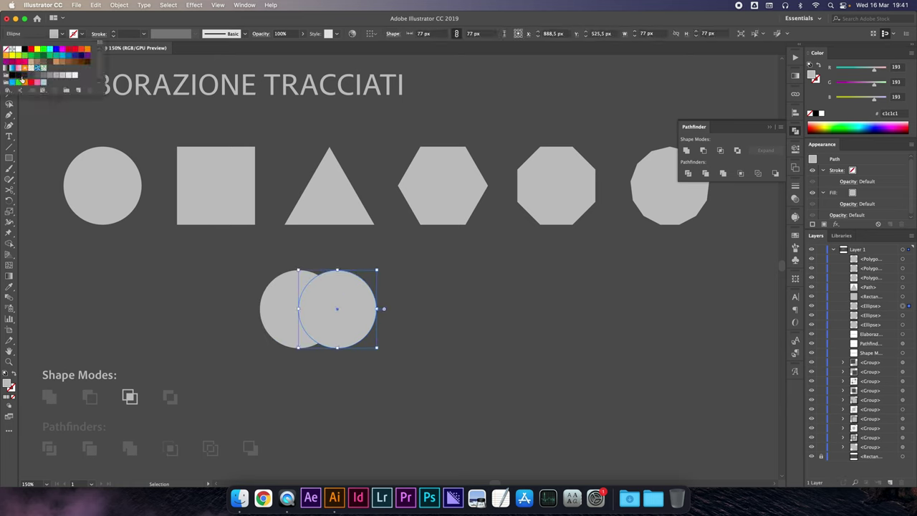
click(23, 76)
click(402, 276)
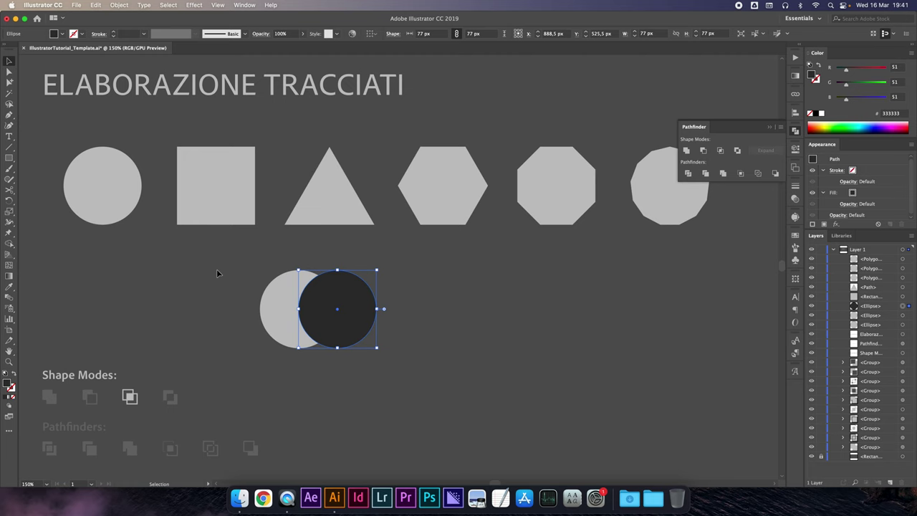
Stack the light circle above the dark one in Layers and intersect them into a light grey lens
drag(219, 273, 394, 315)
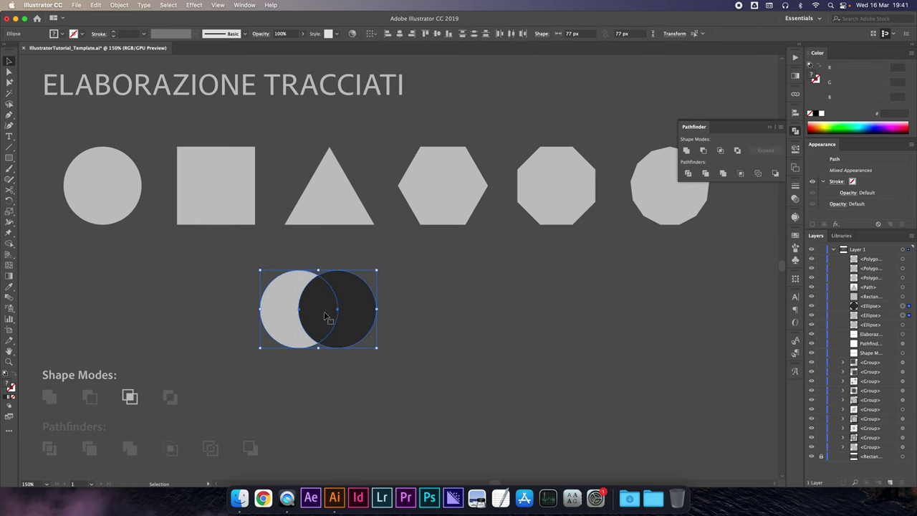
click(720, 150)
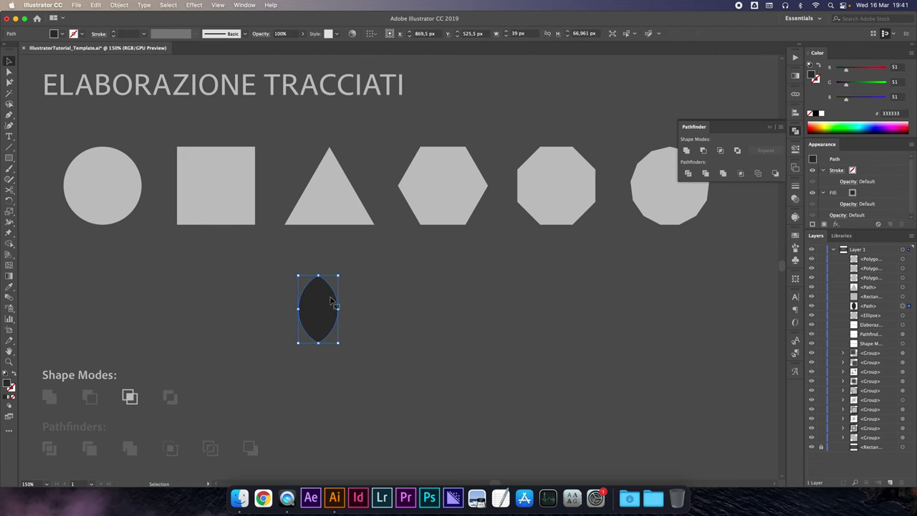
key(ctrl+z)
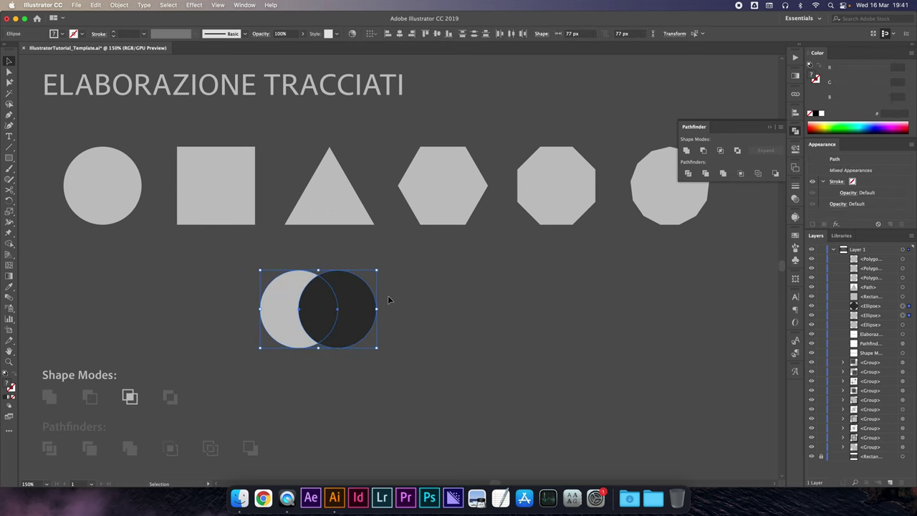
click(389, 299)
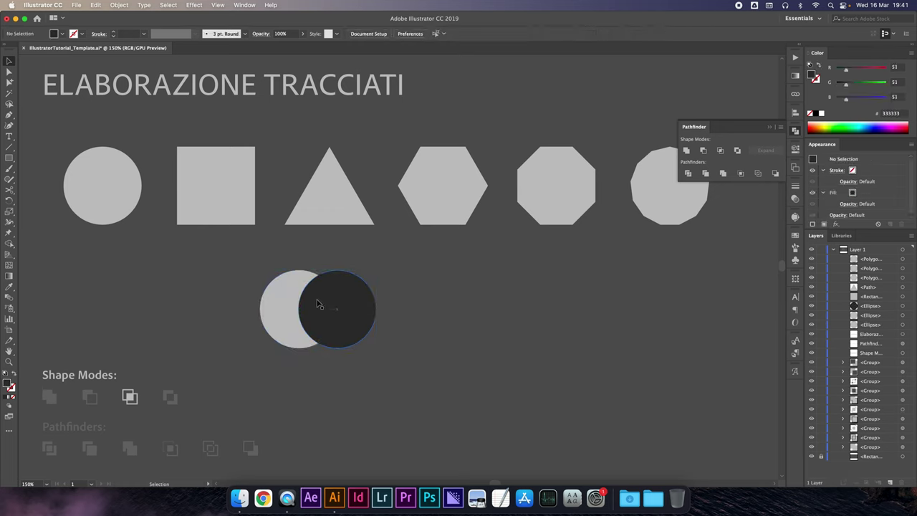
drag(868, 308, 869, 320)
drag(235, 287, 360, 320)
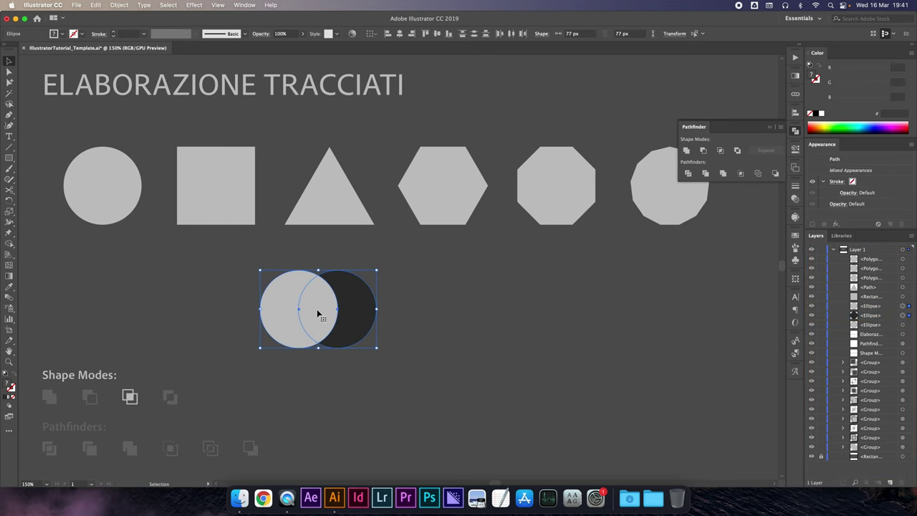
click(720, 151)
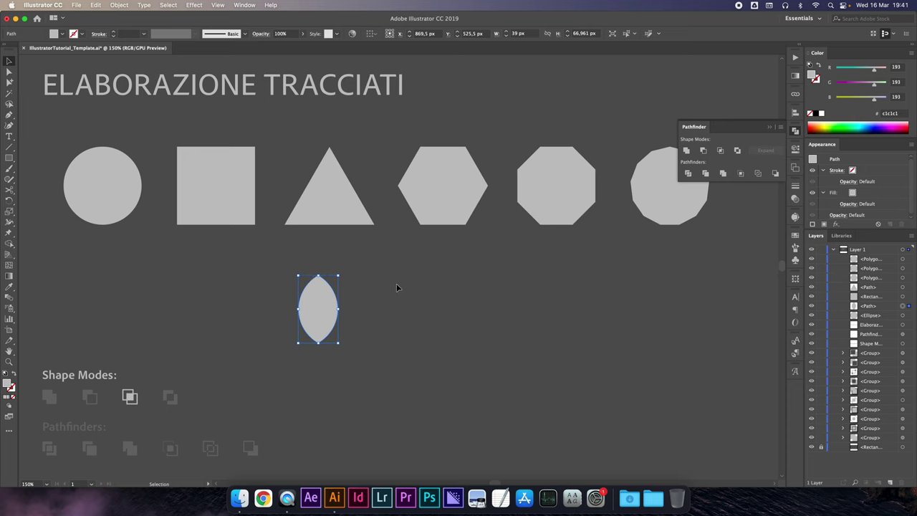
Redo the intersect with the dark circle on top, giving a dark #333333 lens
key(ctrl+z)
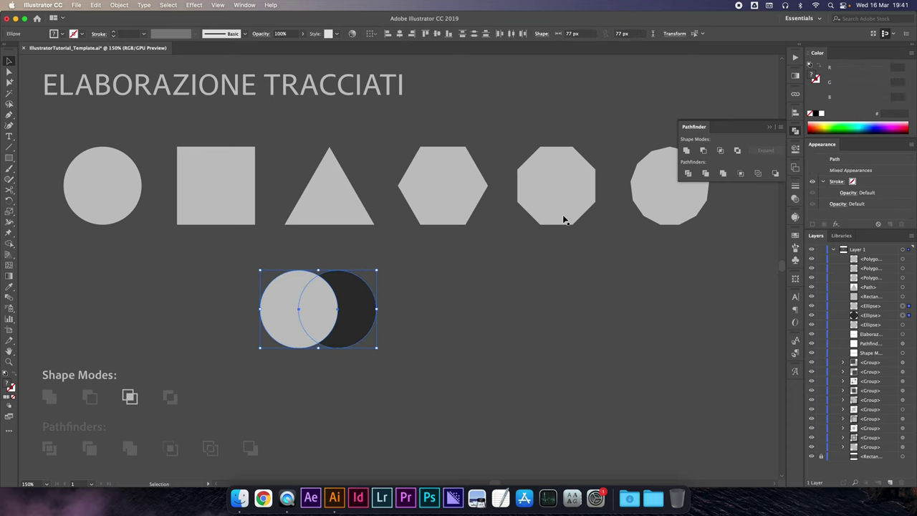
click(721, 151)
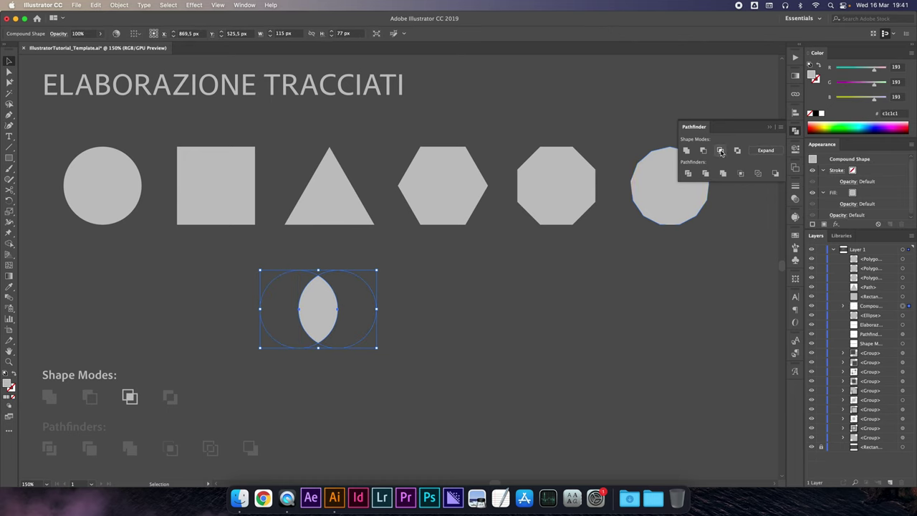
key(ctrl+z)
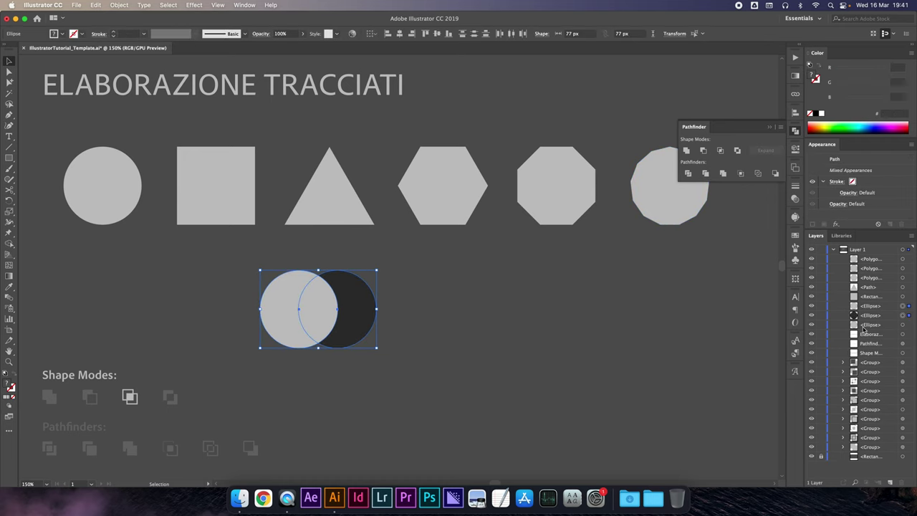
drag(871, 316, 833, 304)
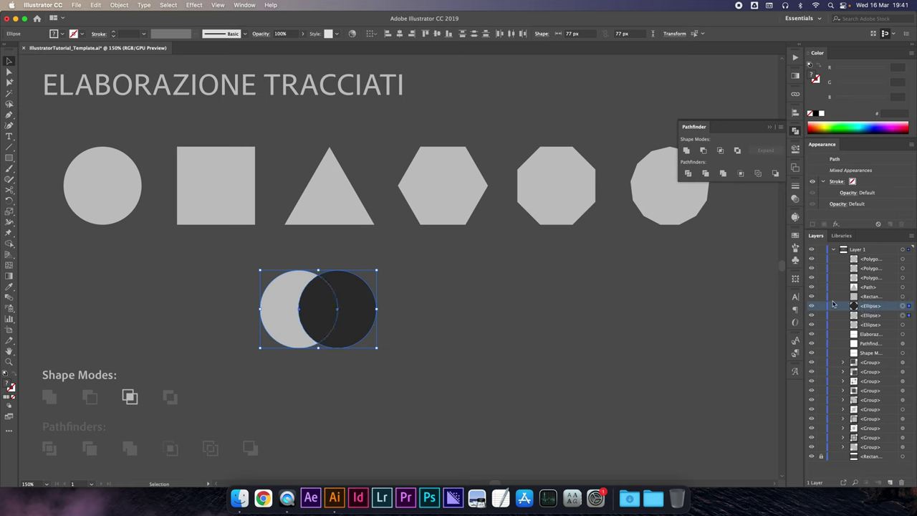
click(720, 151)
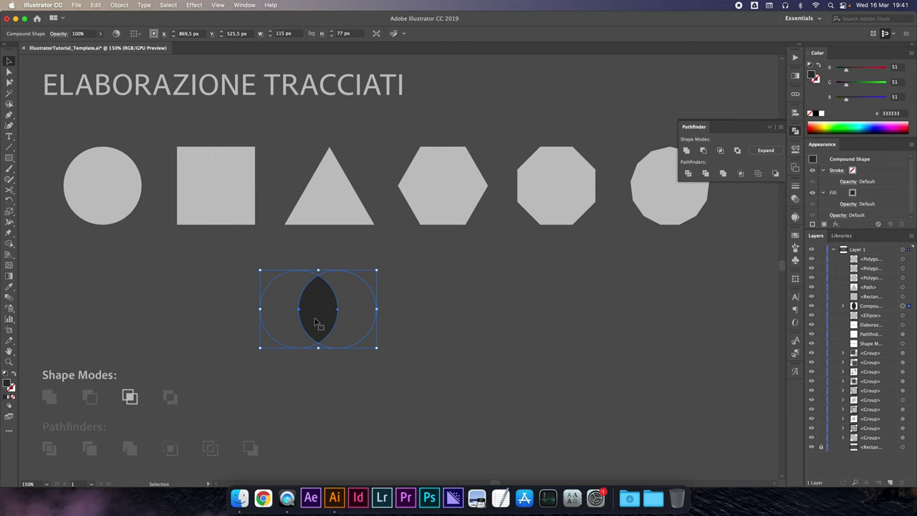
click(438, 321)
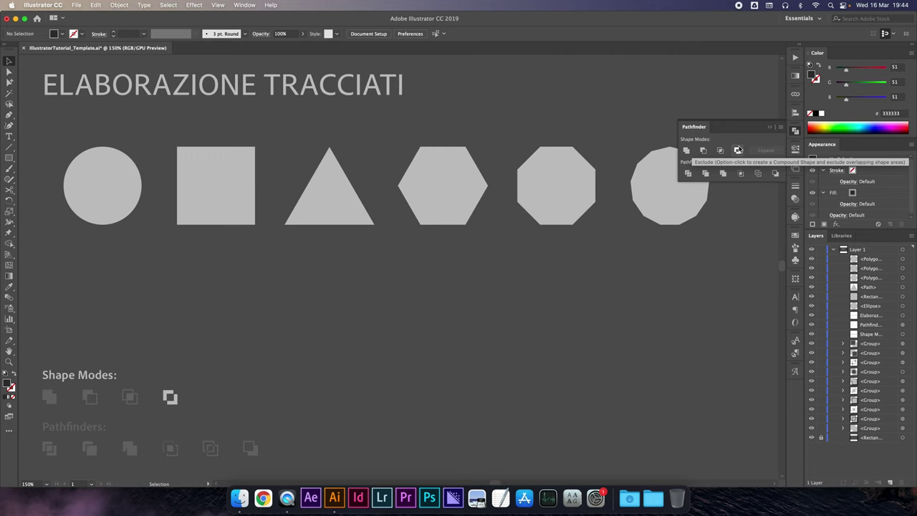
Copy the first circle below the row and apply Exclude to two separated circles
click(119, 200)
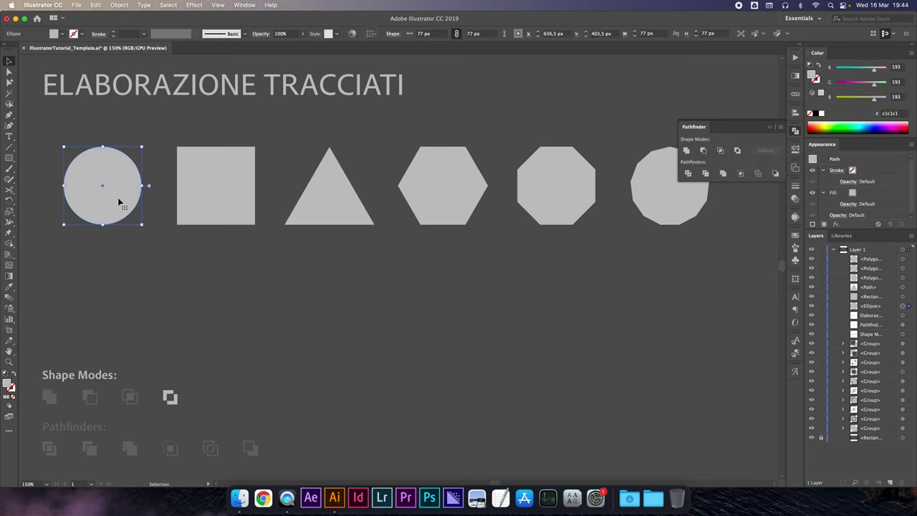
mouse_move(118, 200)
mouse_down()
mouse_move(332, 322)
mouse_move(381, 308)
mouse_up()
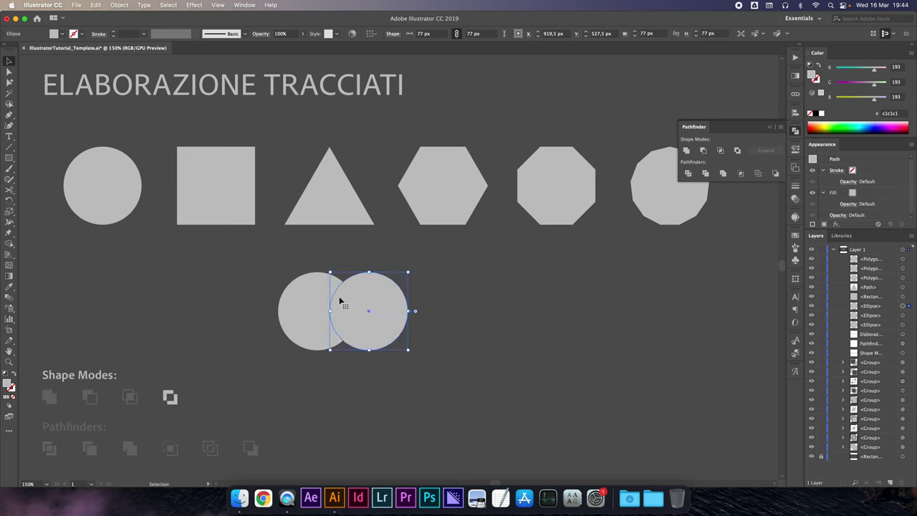
shift+click(315, 301)
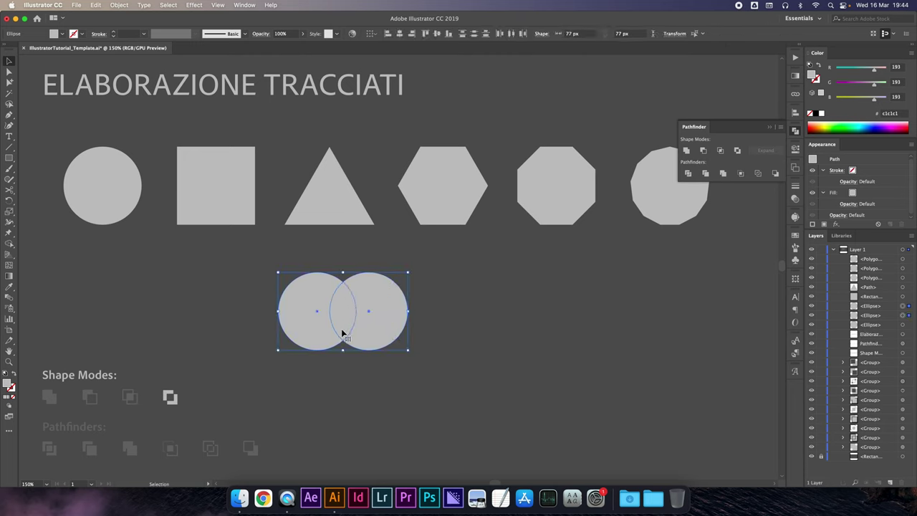
click(442, 295)
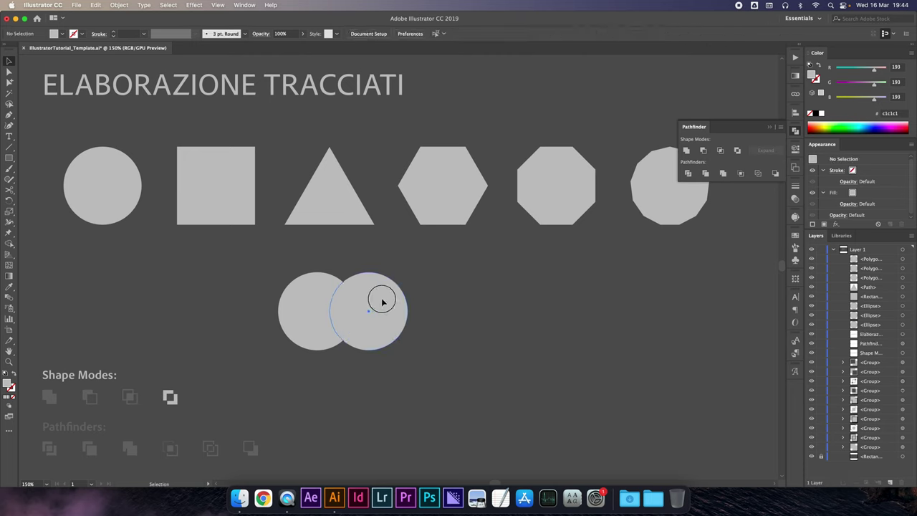
drag(376, 304, 429, 304)
shift+click(354, 319)
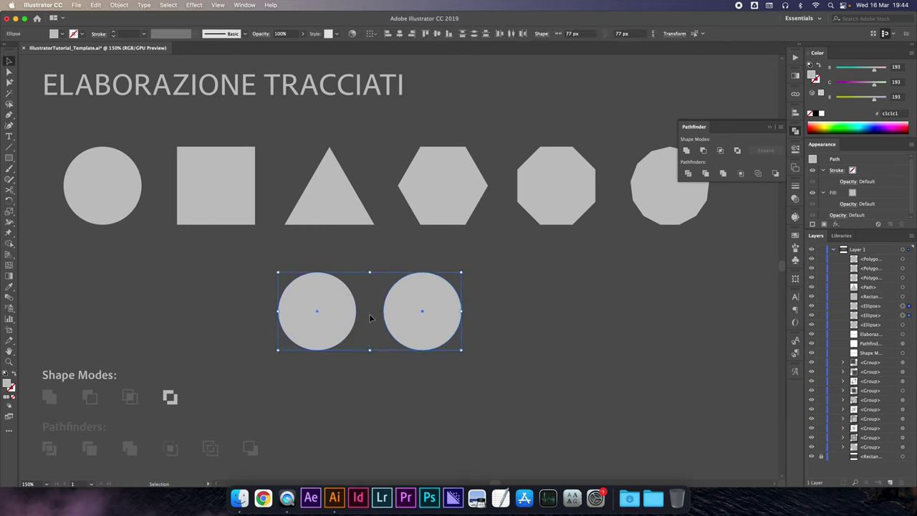
click(738, 151)
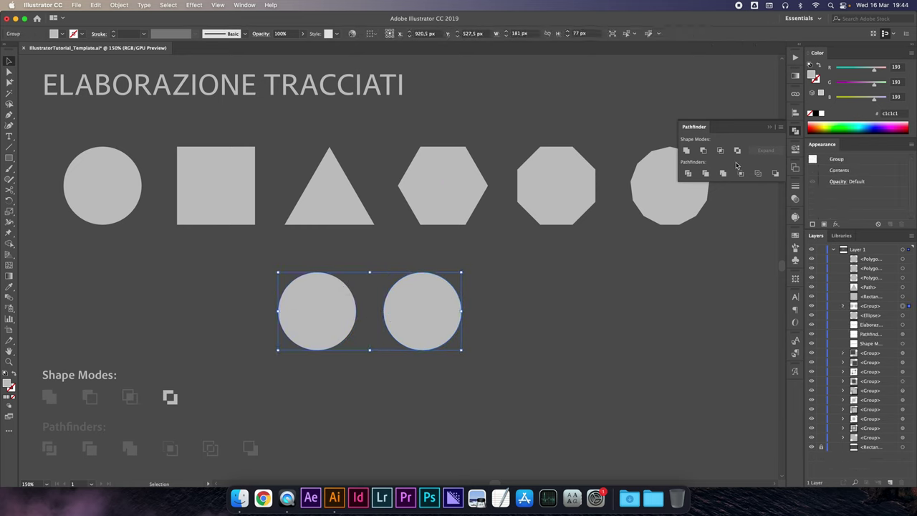
Ungroup the circles, overlap them, and apply Exclude to hollow out the overlap
click(843, 306)
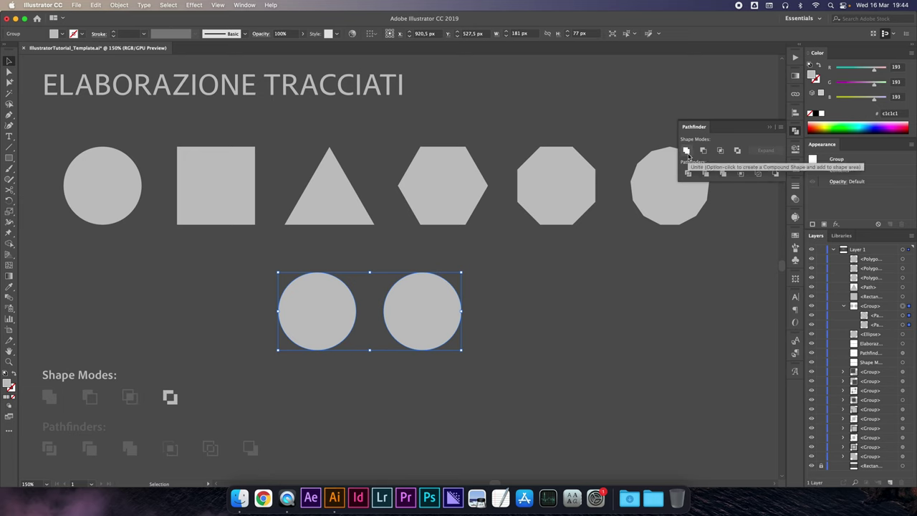
click(874, 316)
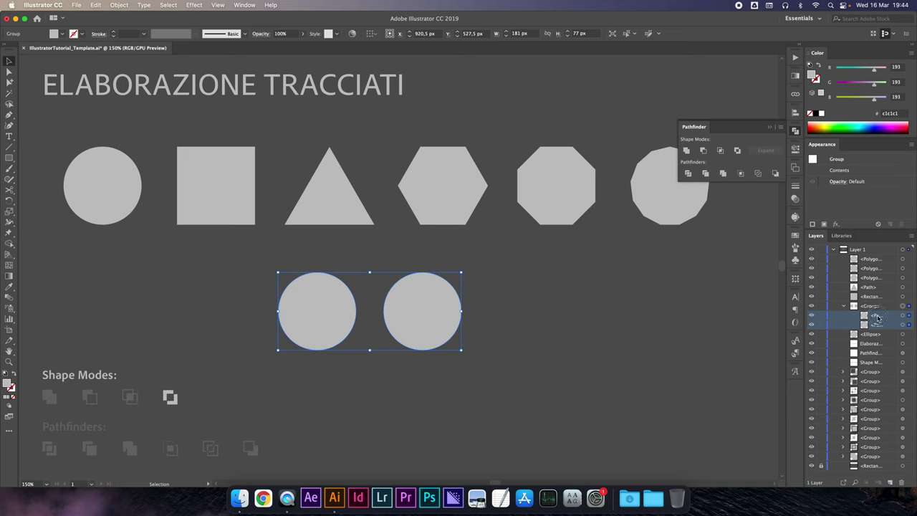
key(super+shift+g)
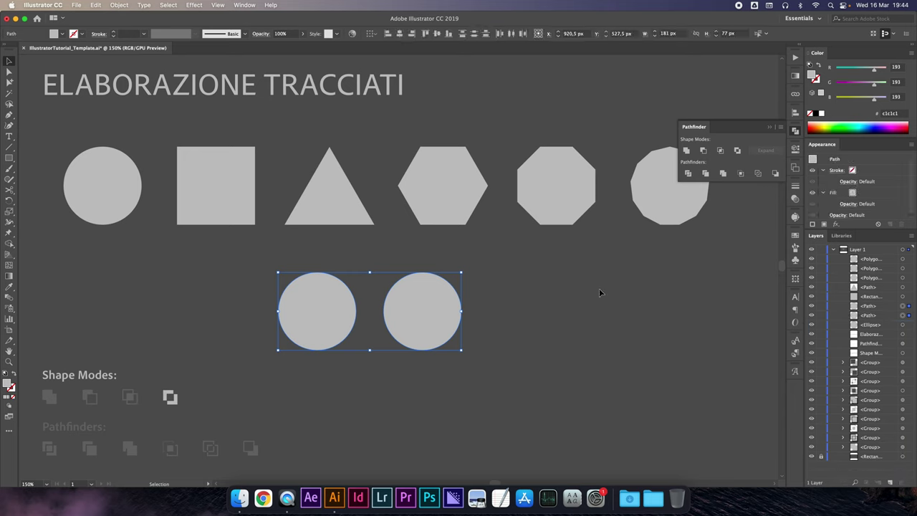
click(528, 280)
click(444, 306)
drag(444, 306, 378, 310)
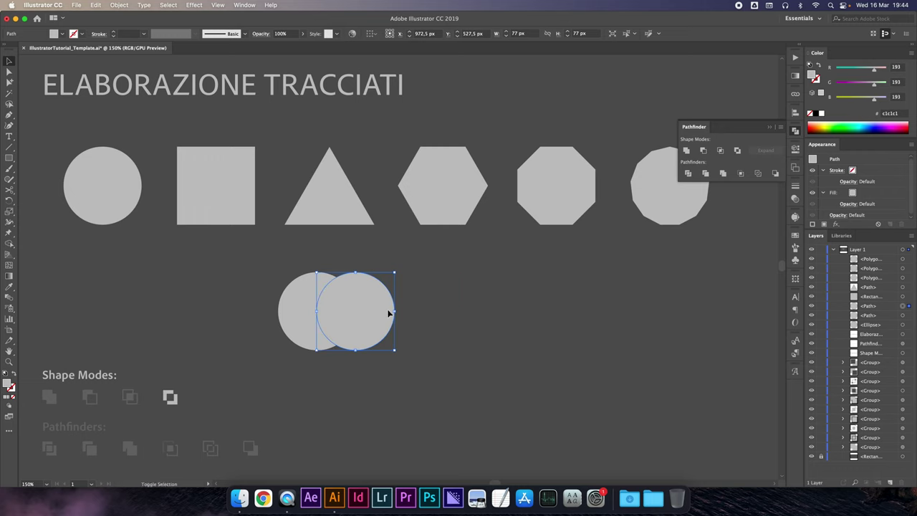
shift+click(299, 306)
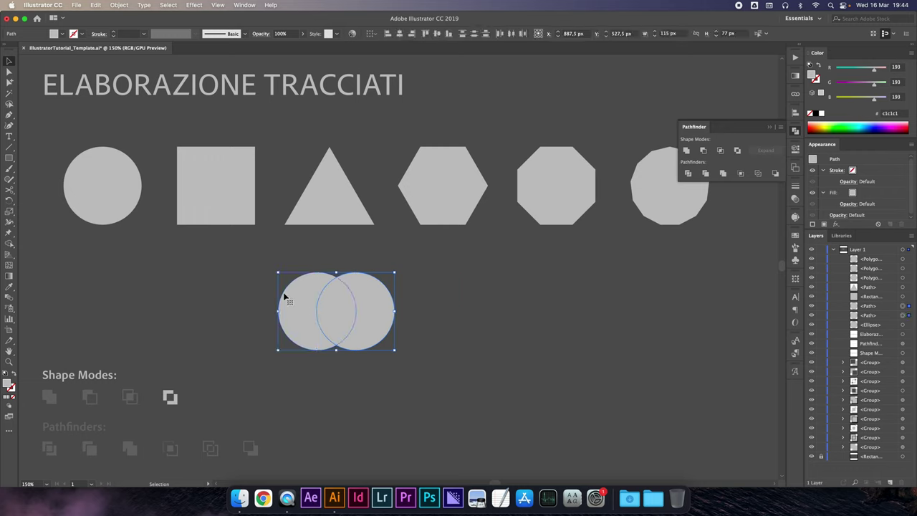
click(737, 151)
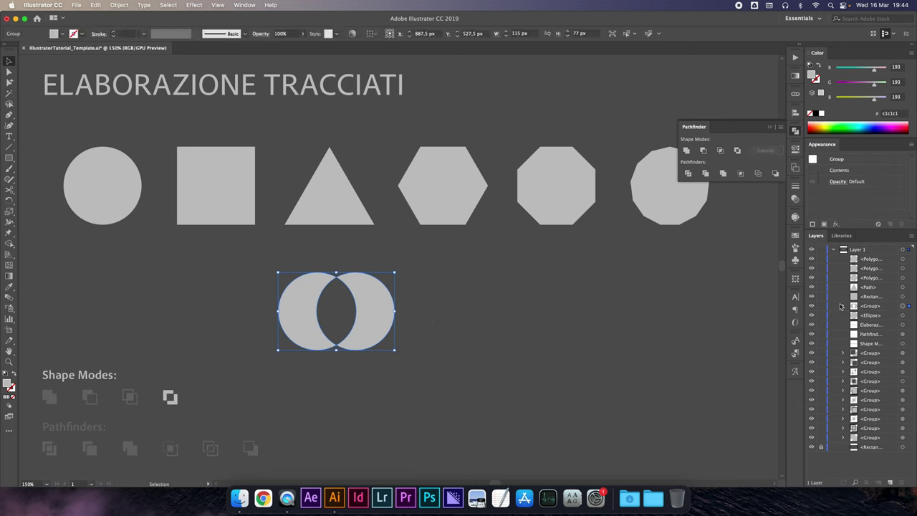
Nudge the Exclude crescents apart, then undo back to two full overlapping circles
click(843, 305)
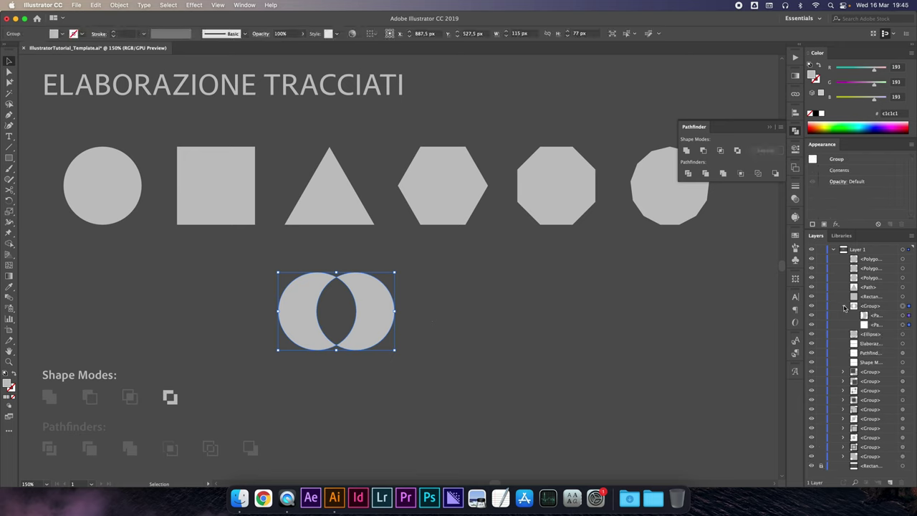
click(909, 315)
key(shift+Left)
key(Left)
shift+click(877, 326)
drag(876, 318, 875, 302)
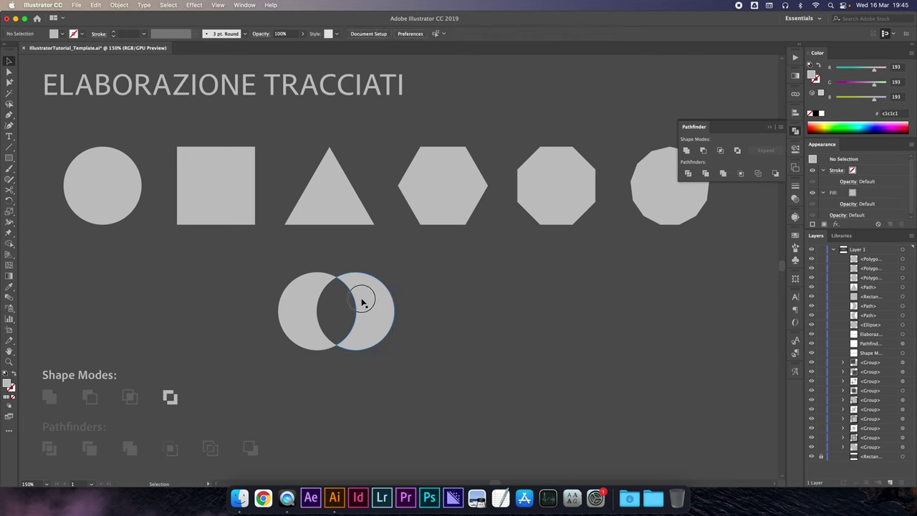
key(shift+Right)
key(shift+Right)
click(294, 308)
key(shift+Right)
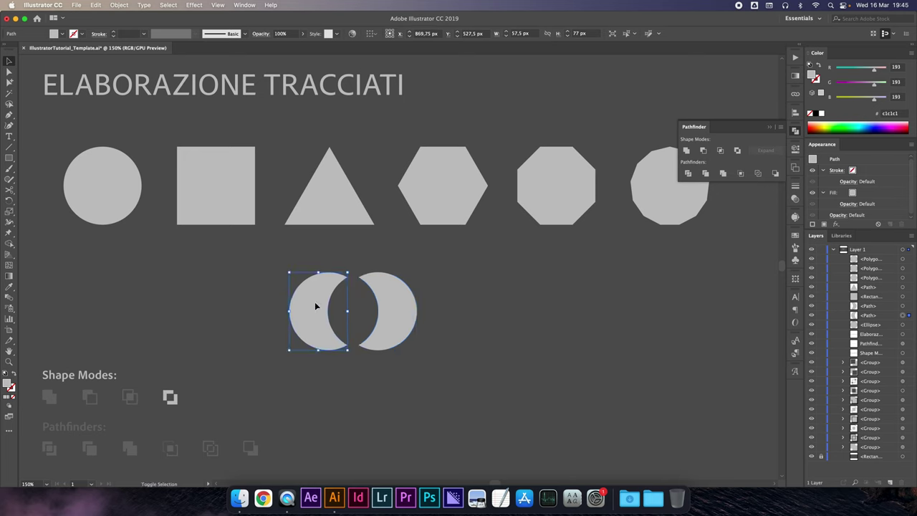
key(super+z)
key(super+z)
key(super+z)
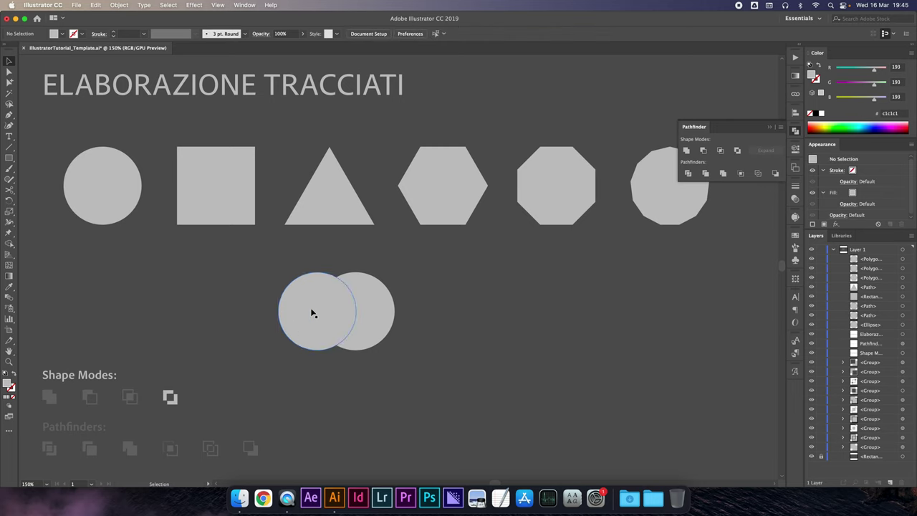
drag(402, 291, 265, 316)
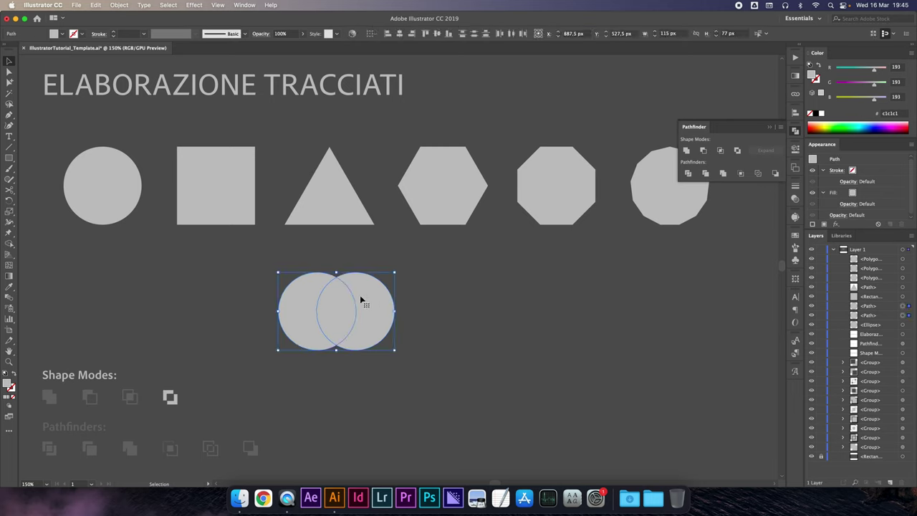
Apply Exclude as a compound shape, shift its inner right circle, then undo and redo the changes
alt+click(737, 151)
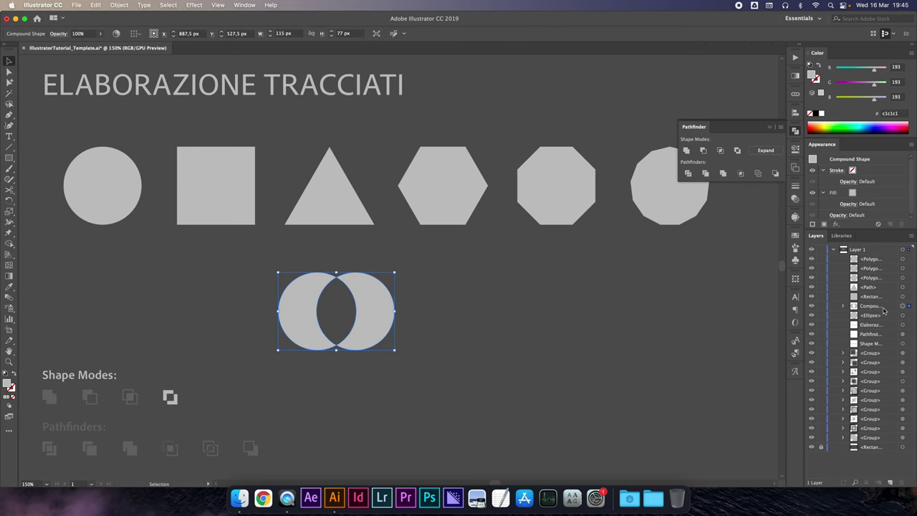
click(843, 306)
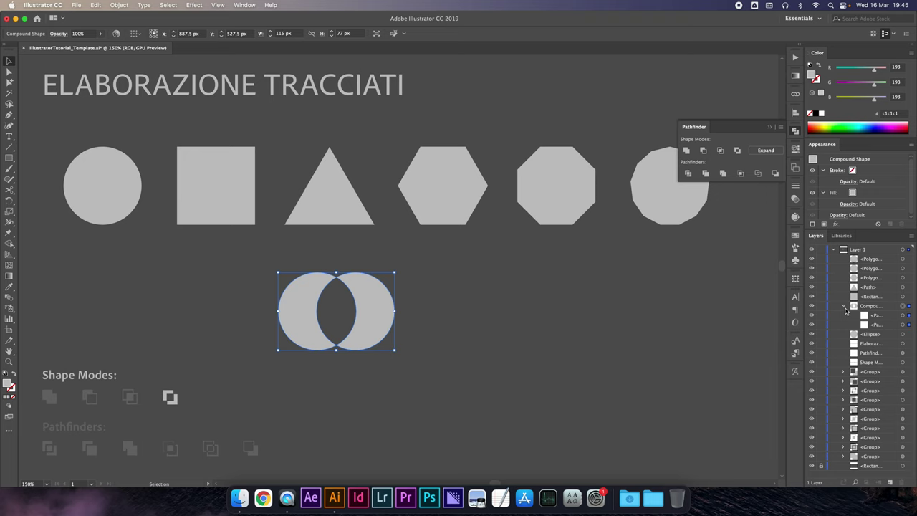
click(908, 316)
drag(356, 310, 368, 309)
key(super+z)
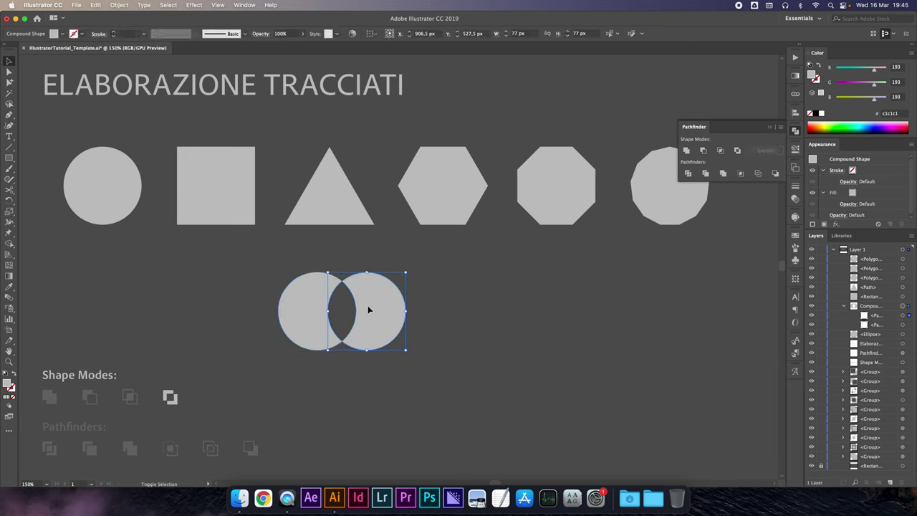
key(super+z)
key(super+shift+z)
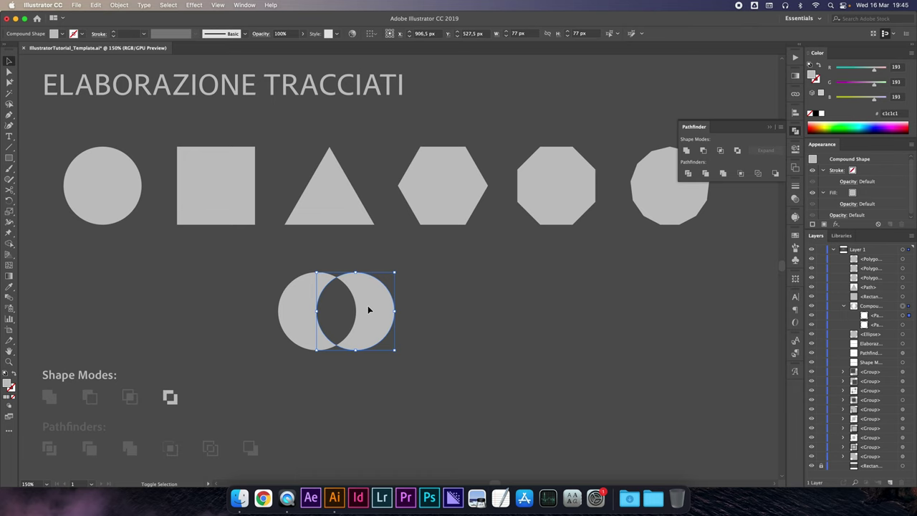
key(super+shift+z)
key(super+shift+z)
key(super+shift+z)
key(super+z)
key(super+z)
key(super+z)
key(super+z)
key(super+z)
key(super+z)
key(super+z)
key(super+z)
key(super+z)
key(super+z)
key(super+shift+z)
key(super+shift+z)
key(super+shift+z)
key(super+shift+z)
key(super+z)
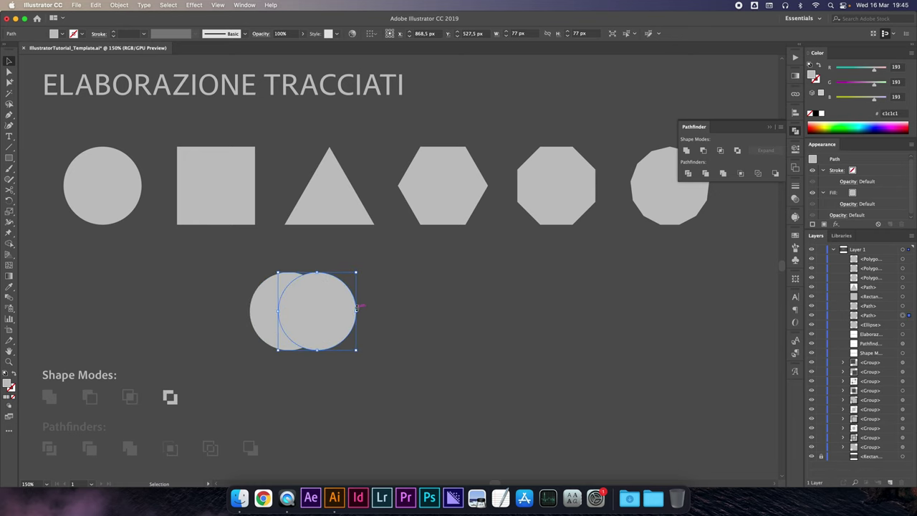
Fill one circle dark grey and select both overlapping circles
click(63, 34)
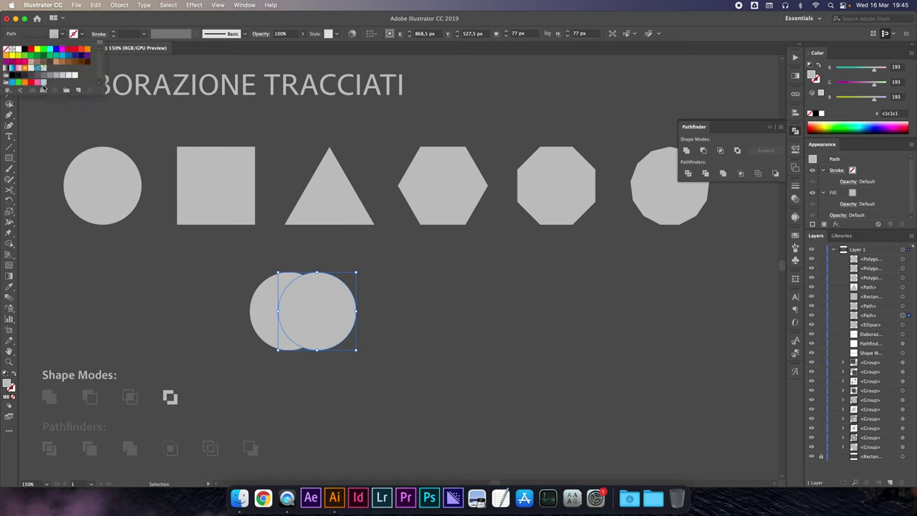
click(25, 75)
click(363, 306)
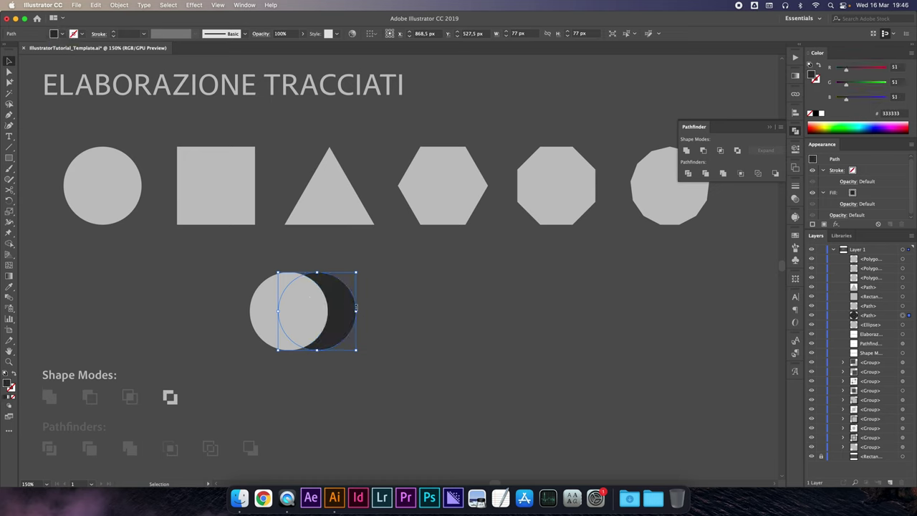
click(208, 298)
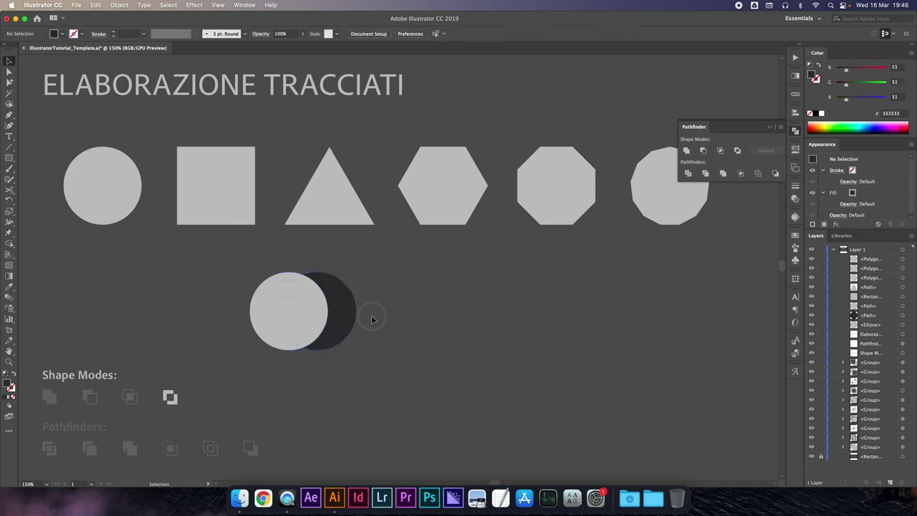
drag(223, 286, 368, 317)
Exclude the circles, restack the dark circle above the light one, and Exclude again
click(737, 151)
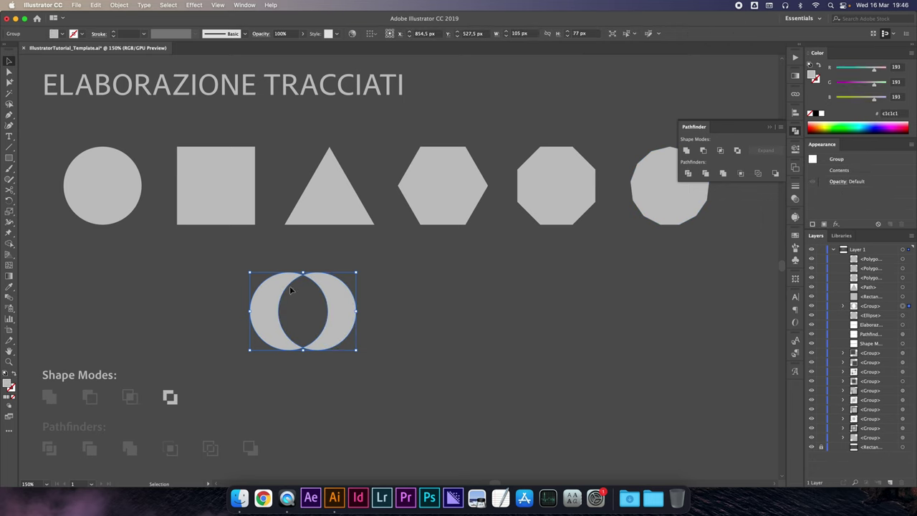
key(super+shift+g)
click(875, 316)
drag(869, 317, 868, 304)
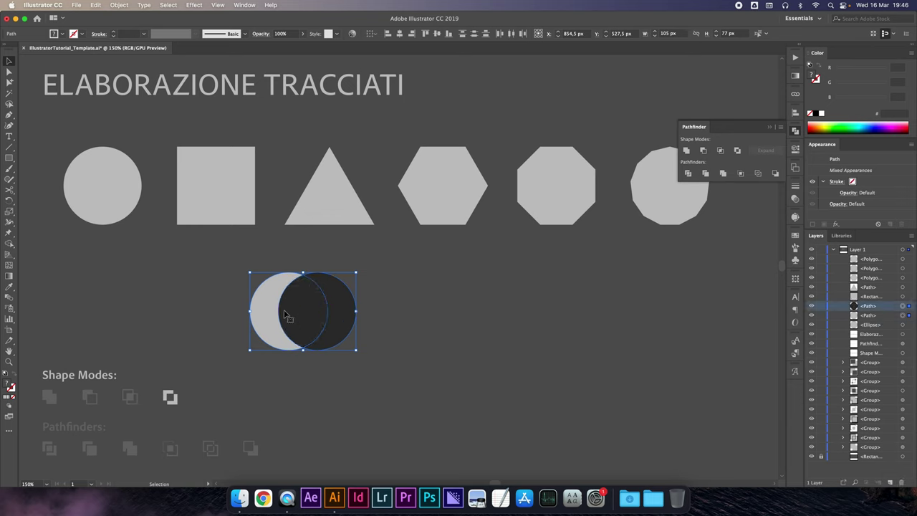
click(737, 152)
key(super+z)
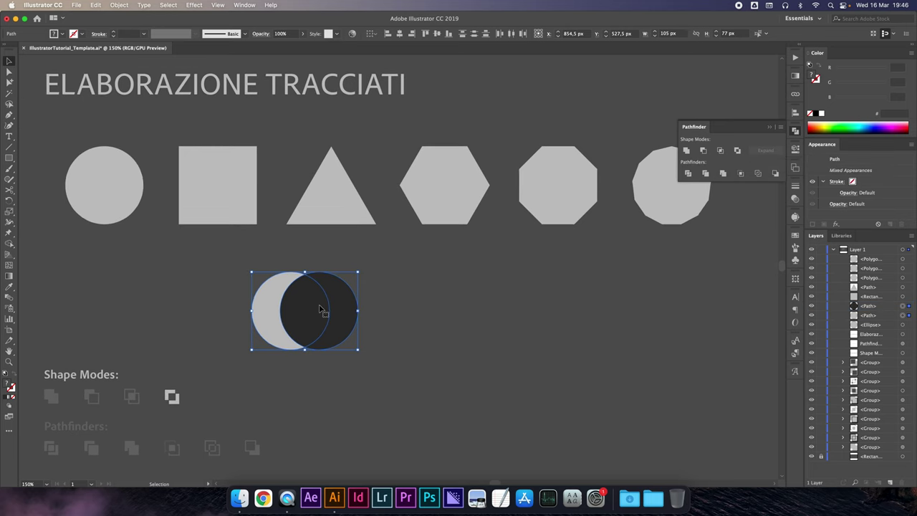
click(738, 151)
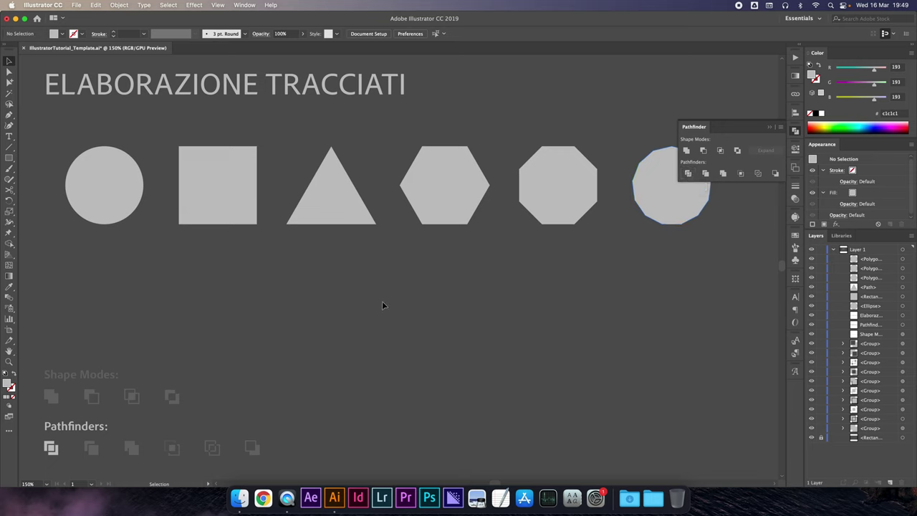
Alt-drag two overlapping copies of the circle below the top row
click(109, 202)
drag(109, 203, 325, 332)
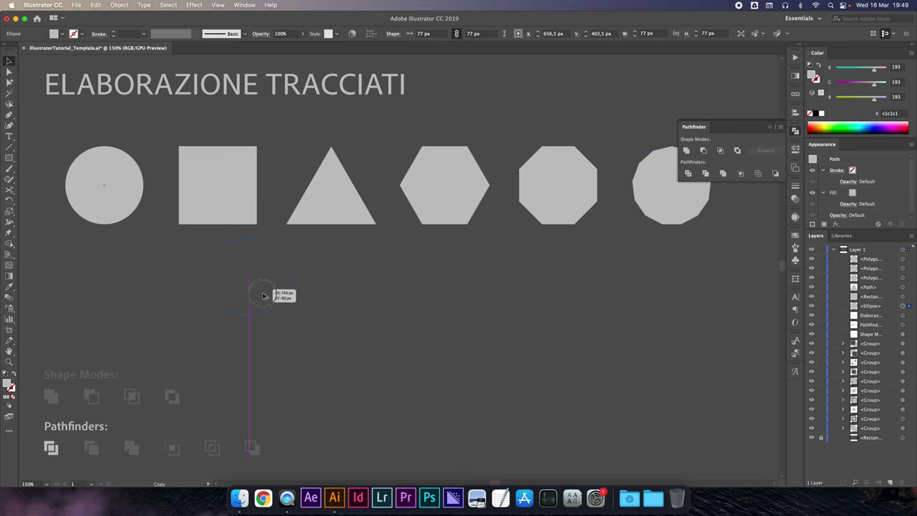
drag(324, 301, 371, 301)
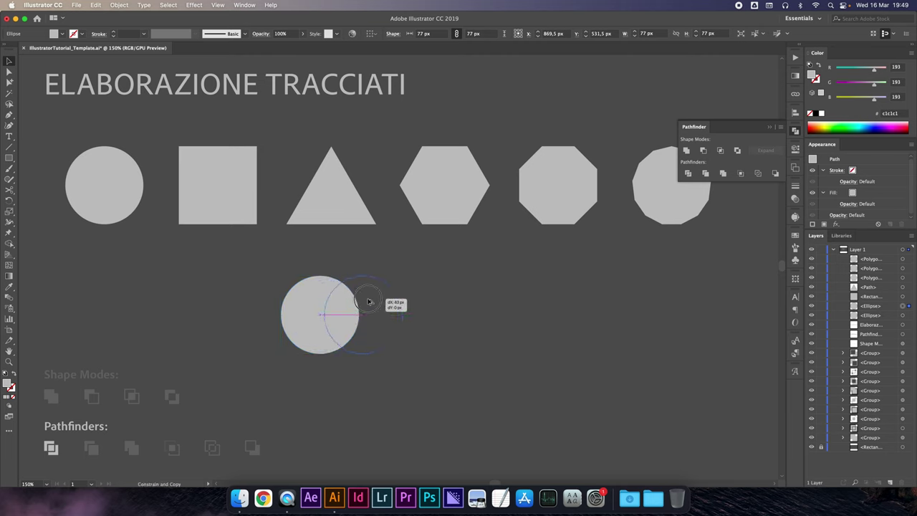
Fill the right circle dark grey and Divide the pair with Pathfinder
click(62, 33)
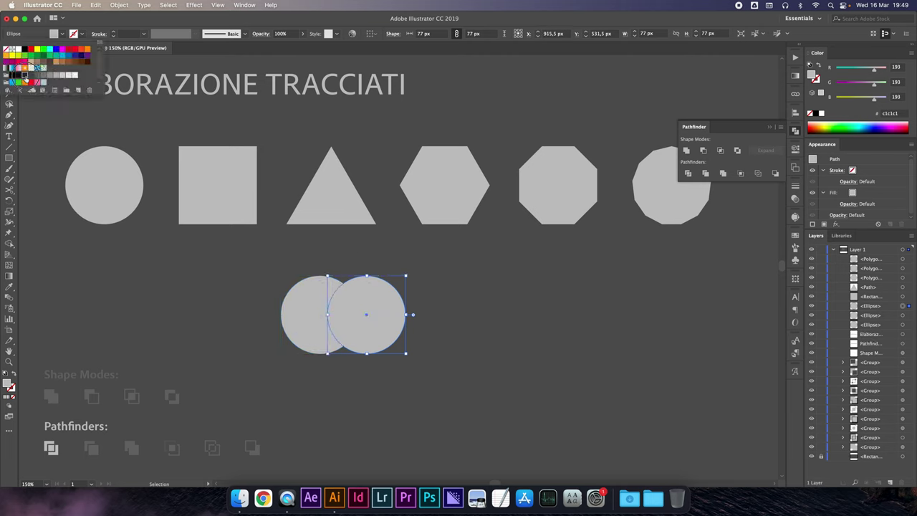
click(23, 74)
drag(257, 278, 398, 320)
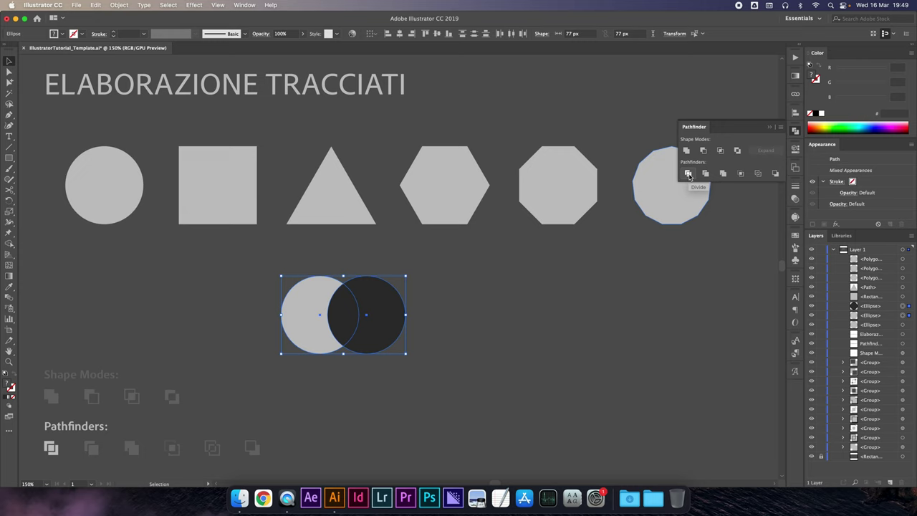
click(688, 175)
click(687, 173)
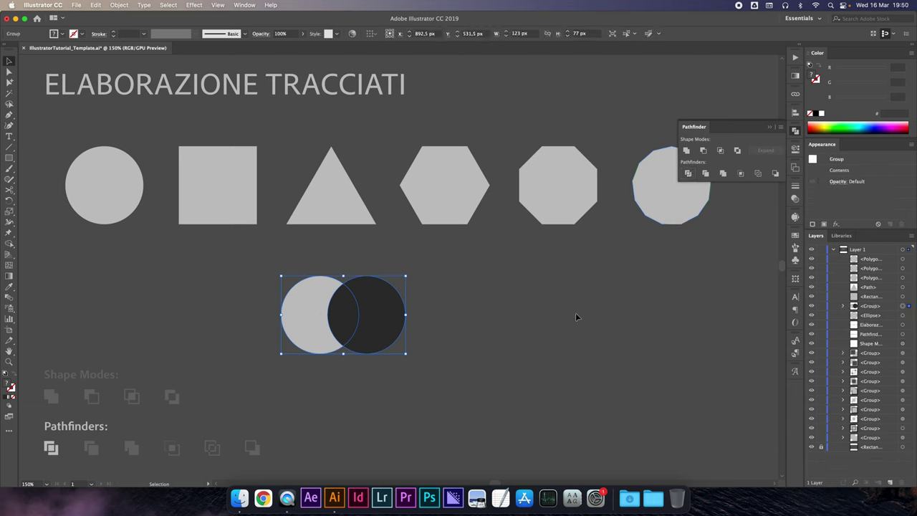
Move the three divided pieces out of their group in the Layers panel
click(843, 306)
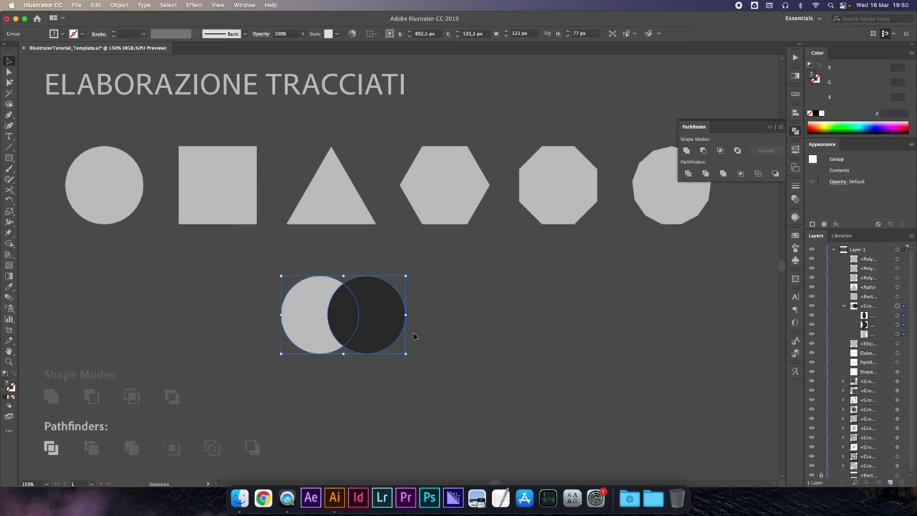
click(902, 316)
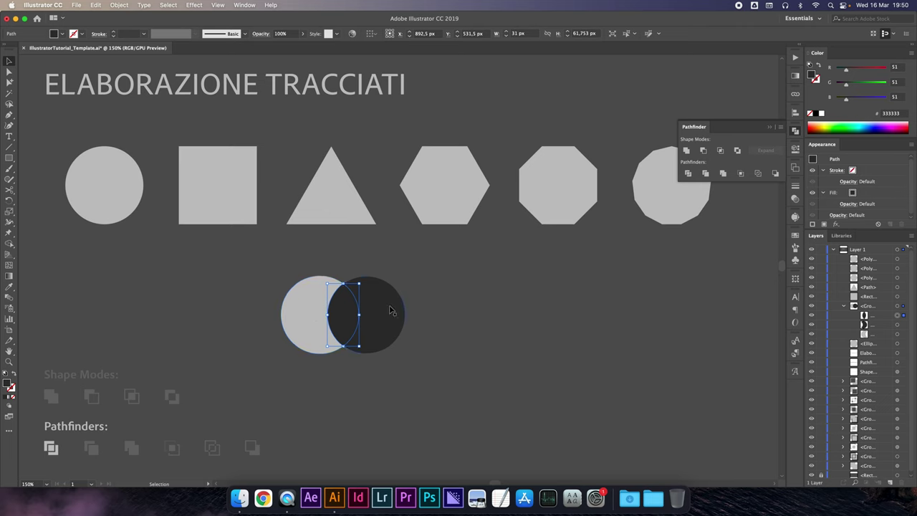
click(865, 316)
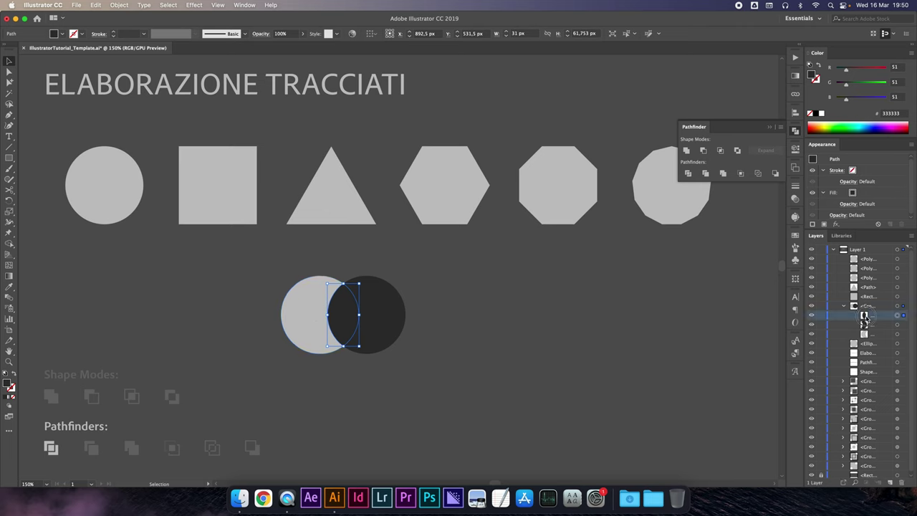
shift+click(868, 335)
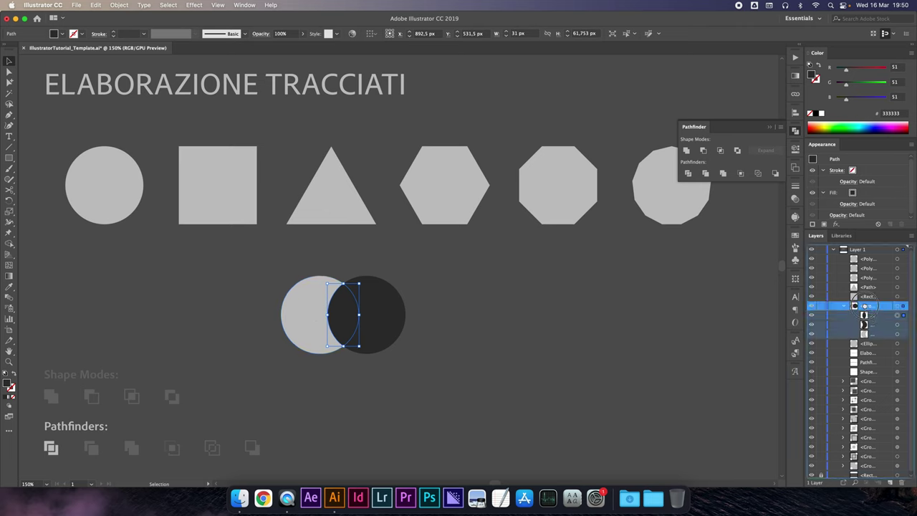
drag(865, 320, 863, 306)
click(494, 316)
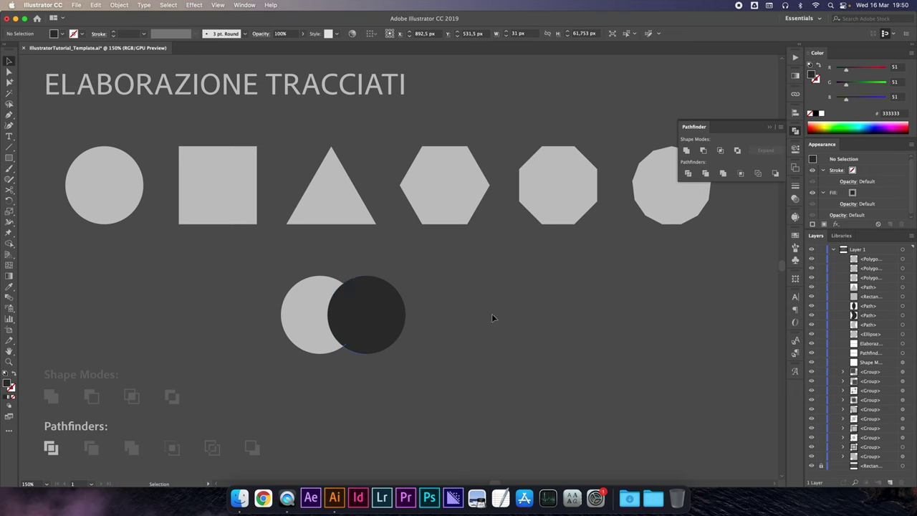
Spread the dark crescent, lens and light crescent apart, then delete them
click(374, 315)
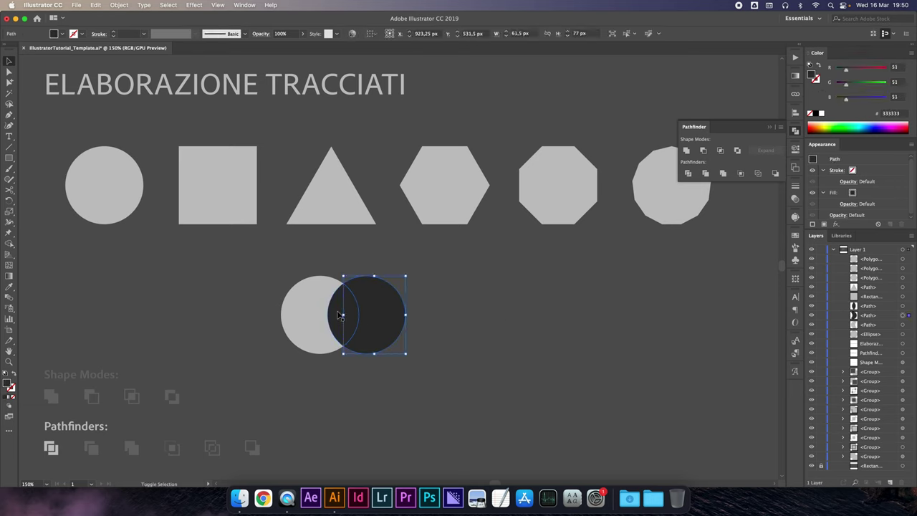
key(shift+Right)
key(shift+Right)
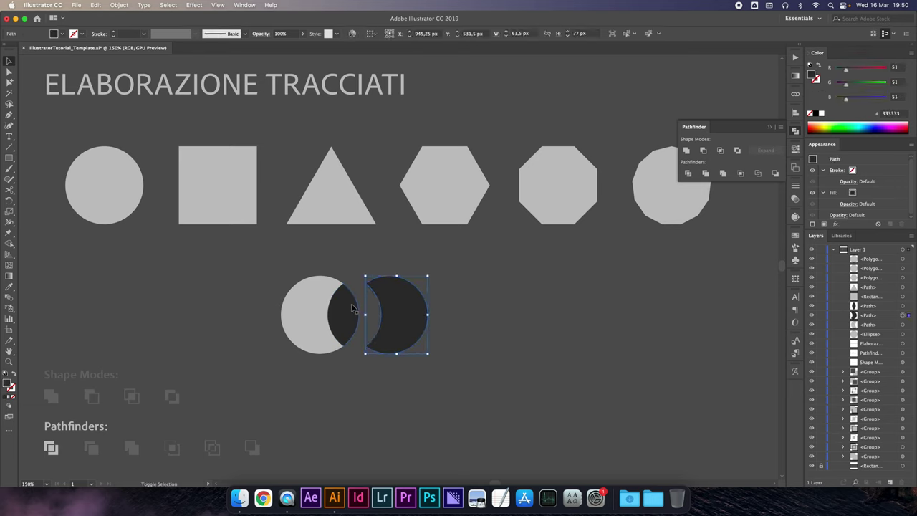
key(shift+Right)
click(349, 313)
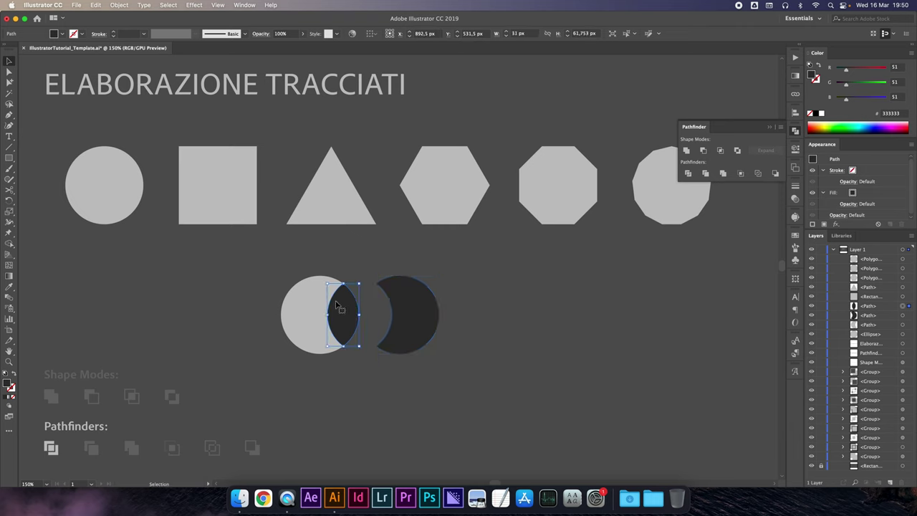
key(shift+Right)
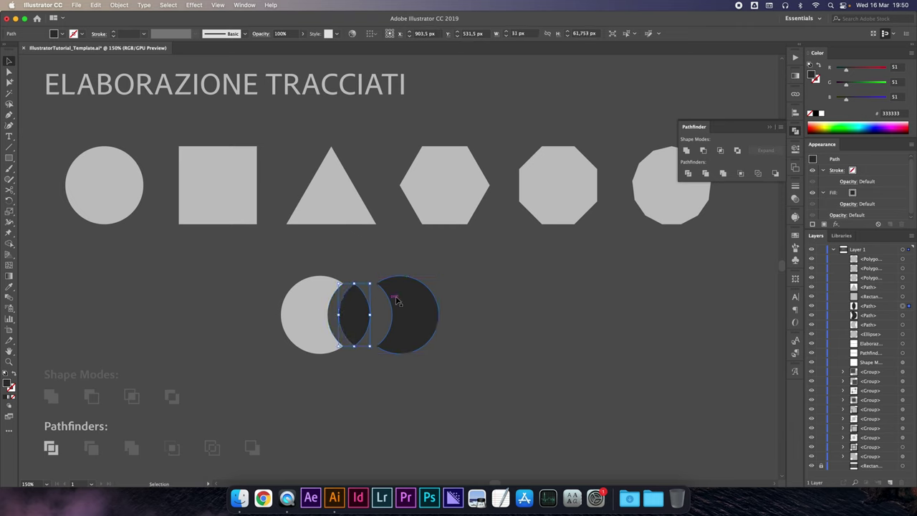
click(318, 315)
drag(321, 330, 287, 329)
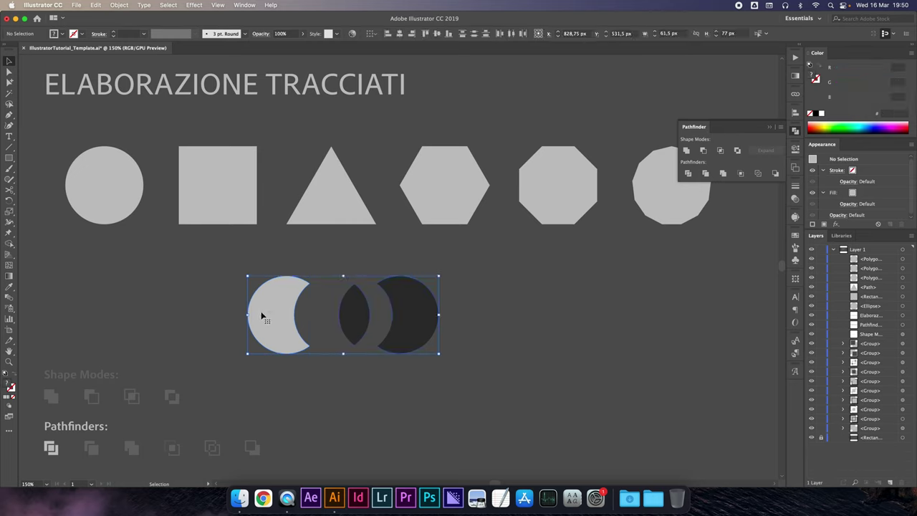
key(Delete)
Alt-drag circle, square, hexagon, octagon and polygon copies into an overlapping cluster
drag(113, 205, 219, 322)
drag(234, 198, 282, 313)
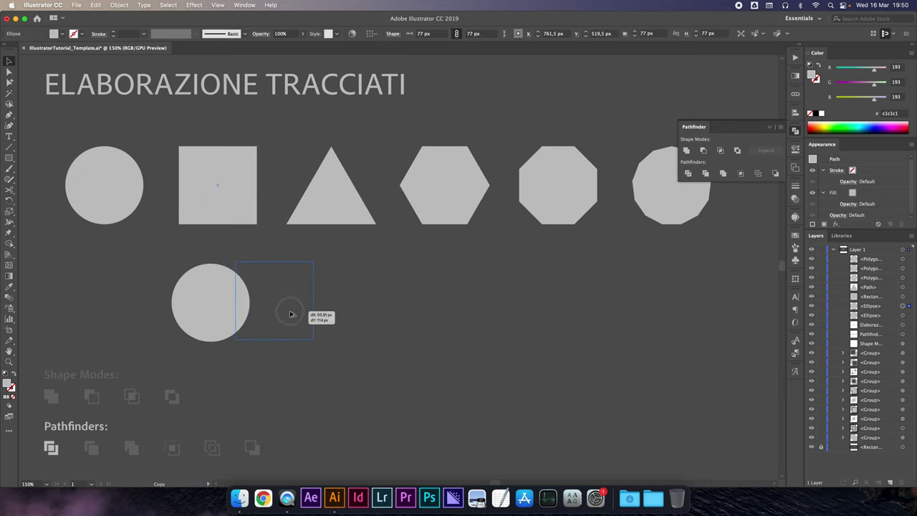
drag(443, 212, 301, 381)
drag(545, 202, 299, 315)
drag(669, 208, 259, 347)
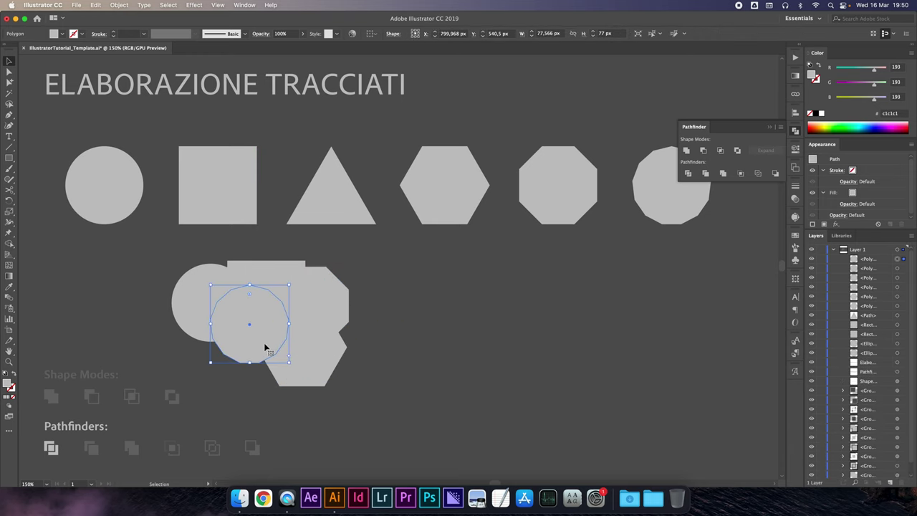
Fill the circle copy light brown and the octagon copy brown
click(192, 303)
click(63, 34)
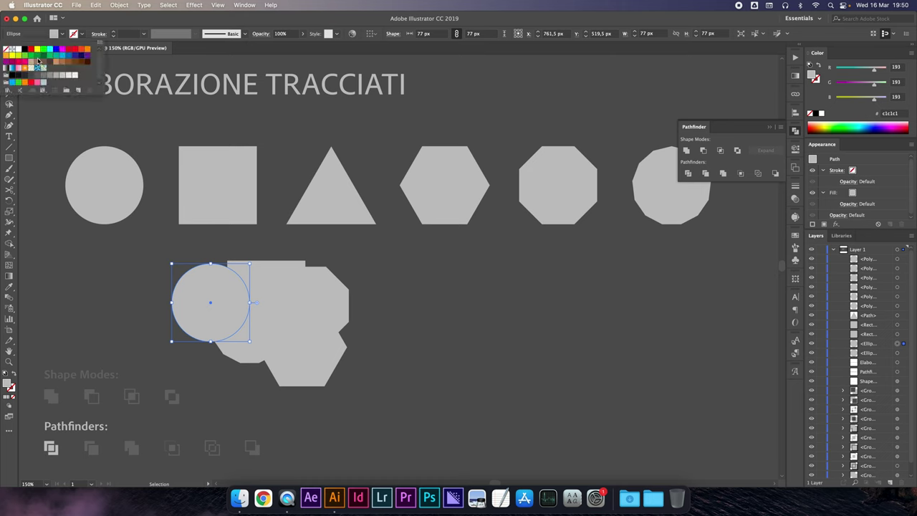
click(38, 65)
click(275, 275)
click(287, 291)
click(62, 34)
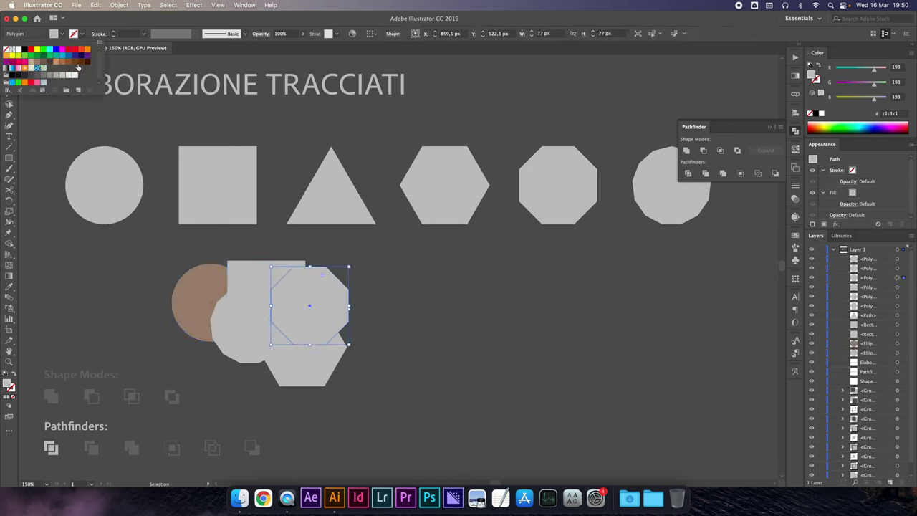
click(70, 65)
Fill the round polygon teal, select the whole cluster, and Divide it
click(309, 360)
click(263, 323)
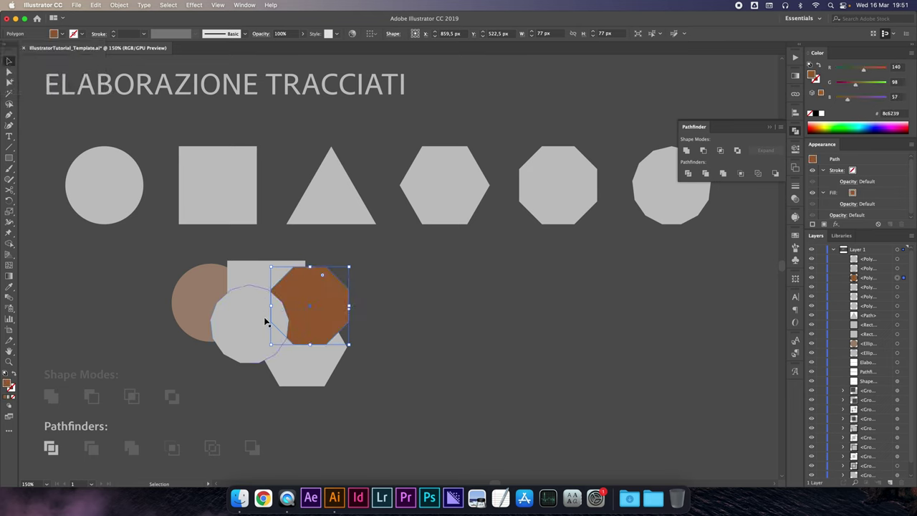
click(62, 34)
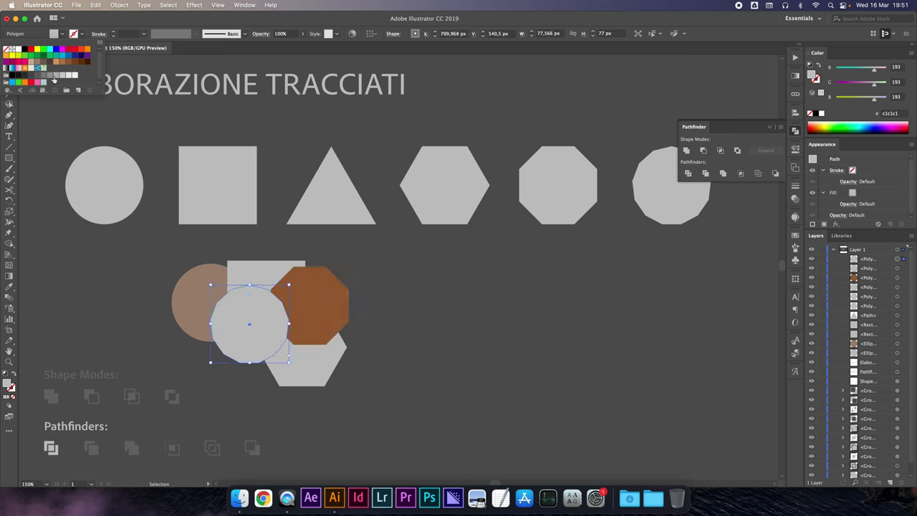
click(58, 57)
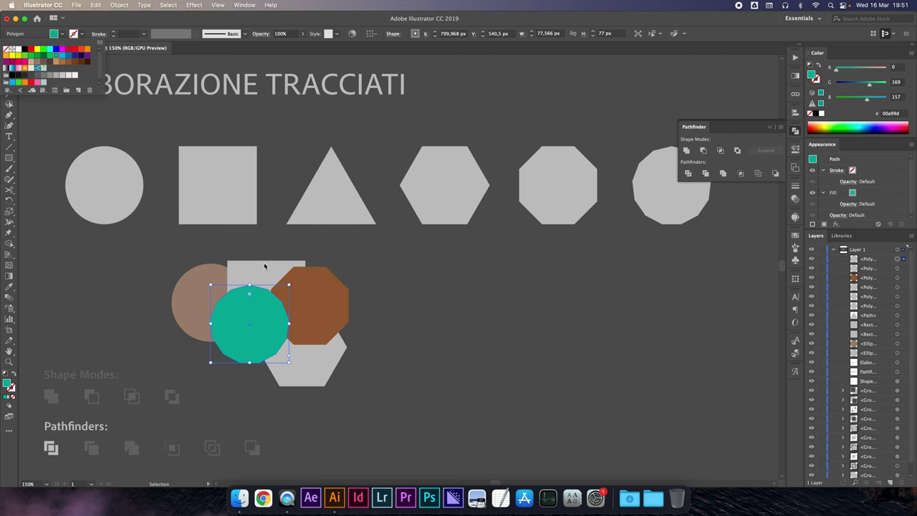
key(Escape)
drag(380, 342, 178, 298)
click(688, 174)
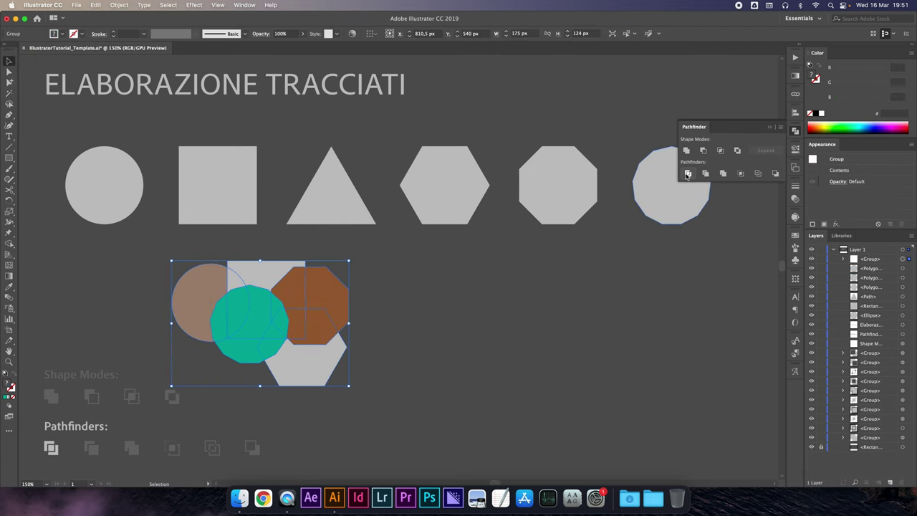
Ungroup the divided cluster and drag the brown and grey pieces apart
right_click(300, 301)
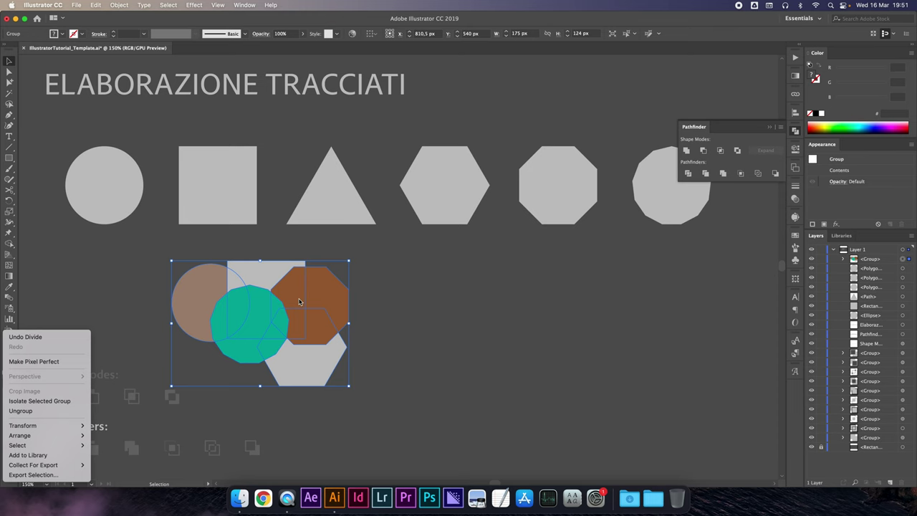
click(29, 410)
click(431, 309)
drag(329, 290, 419, 276)
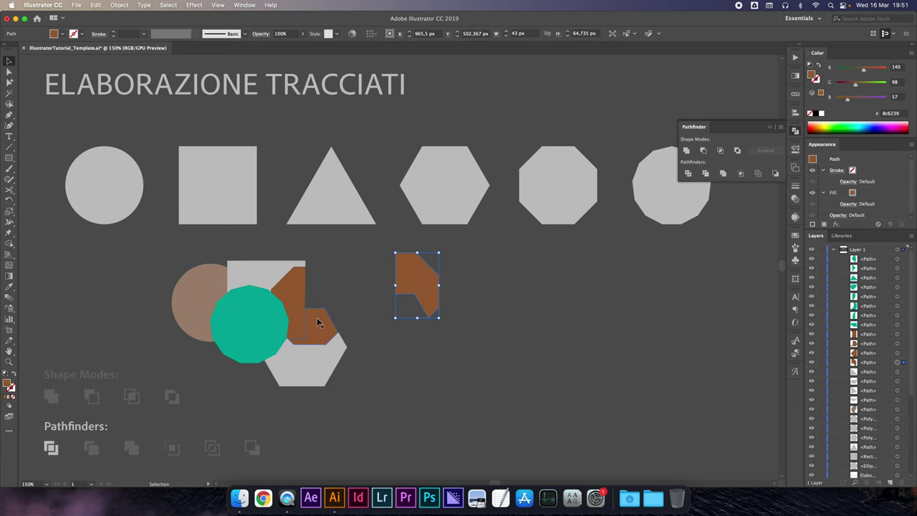
drag(317, 322, 347, 288)
drag(344, 371, 376, 399)
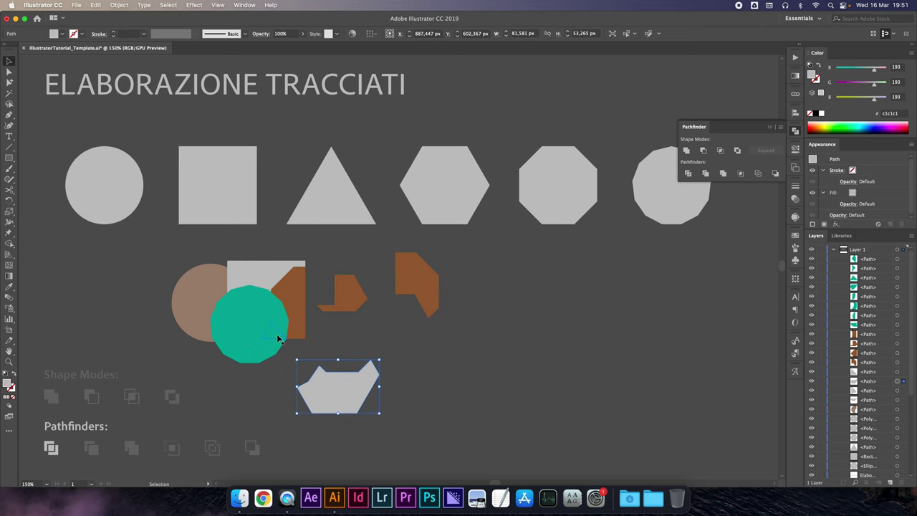
Pull the teal, light brown and grey rectangle pieces apart
mouse_move(258, 342)
mouse_down()
mouse_move(255, 366)
mouse_move(240, 376)
mouse_up()
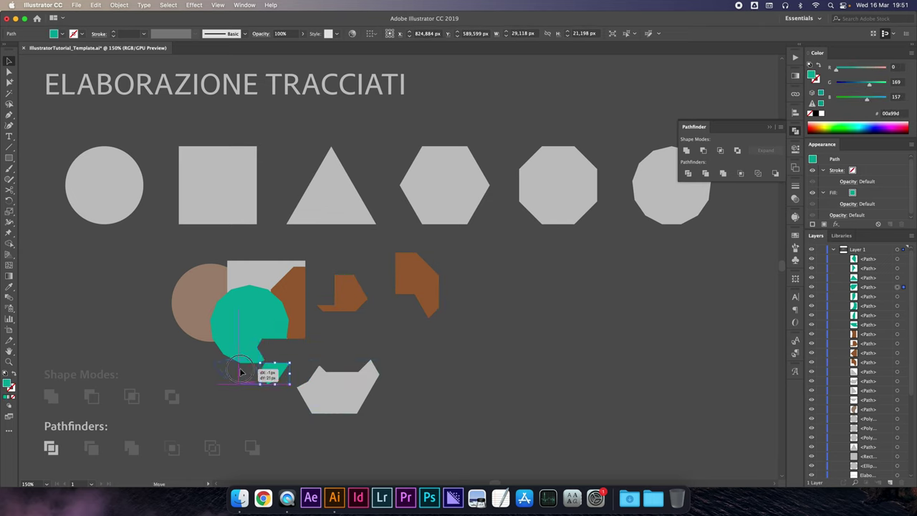
drag(190, 308, 159, 293)
drag(243, 277, 222, 271)
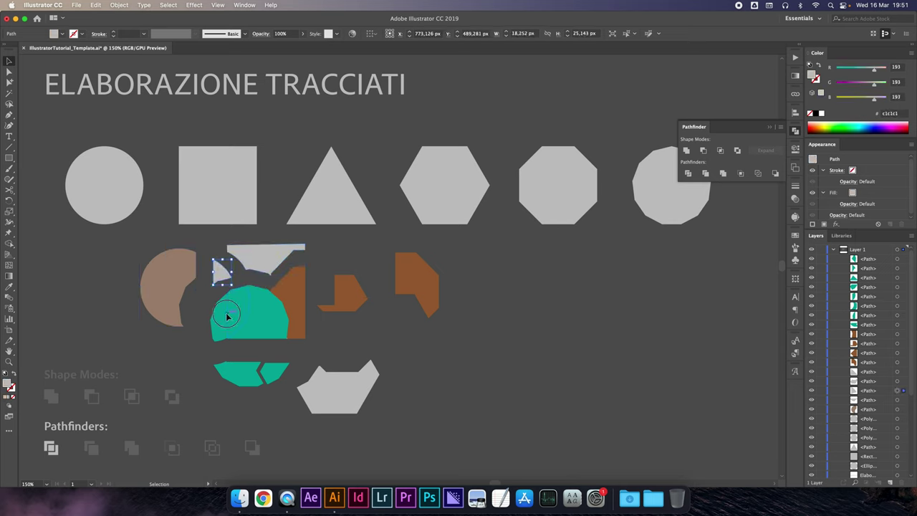
mouse_move(224, 319)
mouse_down()
mouse_move(209, 326)
mouse_move(218, 319)
mouse_up()
mouse_move(297, 326)
mouse_down()
mouse_move(305, 333)
mouse_move(273, 326)
mouse_up()
Delete all the separated pieces and Alt-drag a fresh circle copy below the row
drag(133, 315, 485, 286)
key(Delete)
drag(187, 261, 377, 341)
key(Delete)
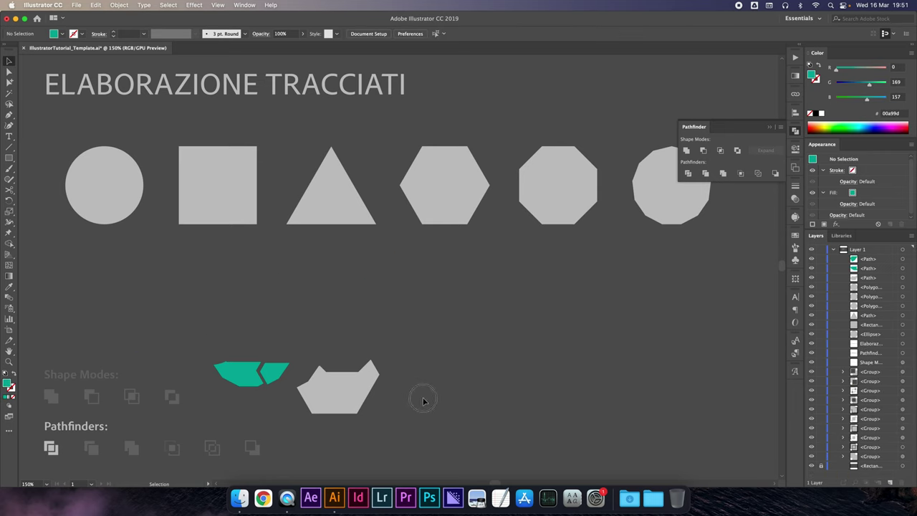
key(Delete)
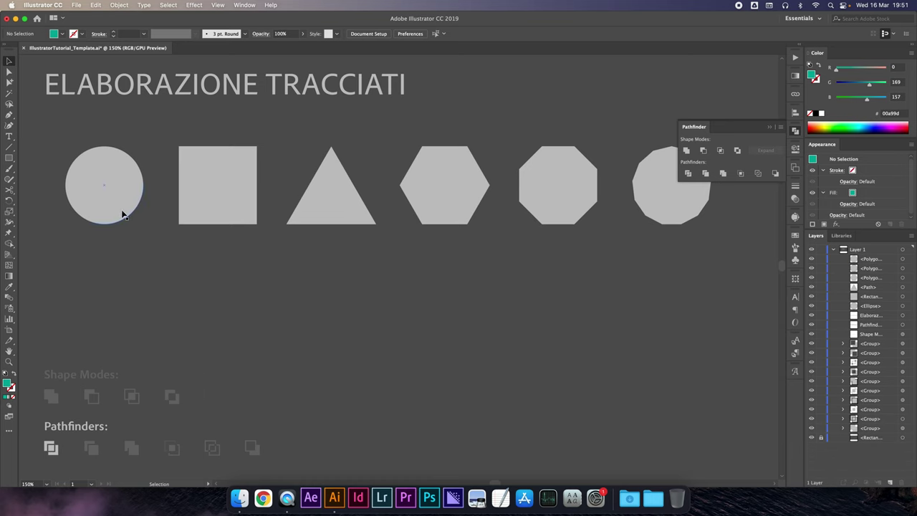
mouse_move(109, 207)
alt+mouse_down()
mouse_move(366, 339)
mouse_move(404, 339)
alt+mouse_up()
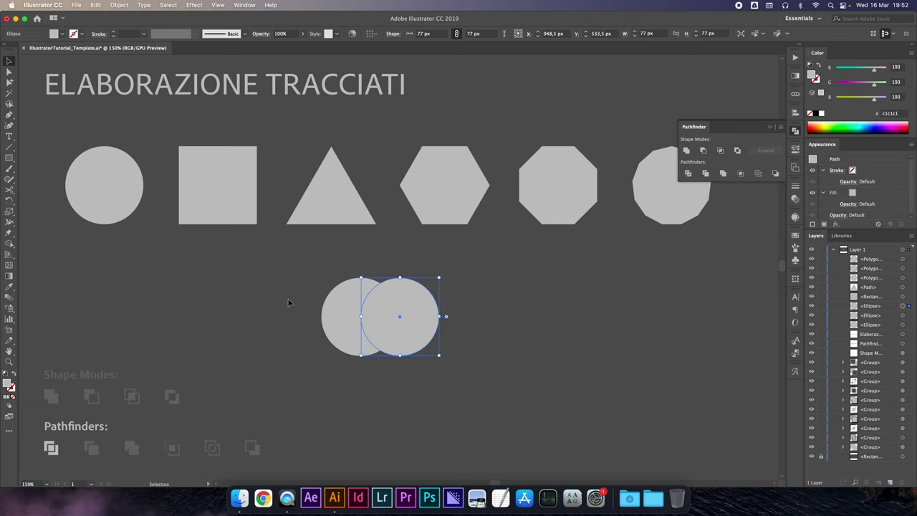
Divide the two circles and nudge the left and right crescents outward
shift+click(337, 319)
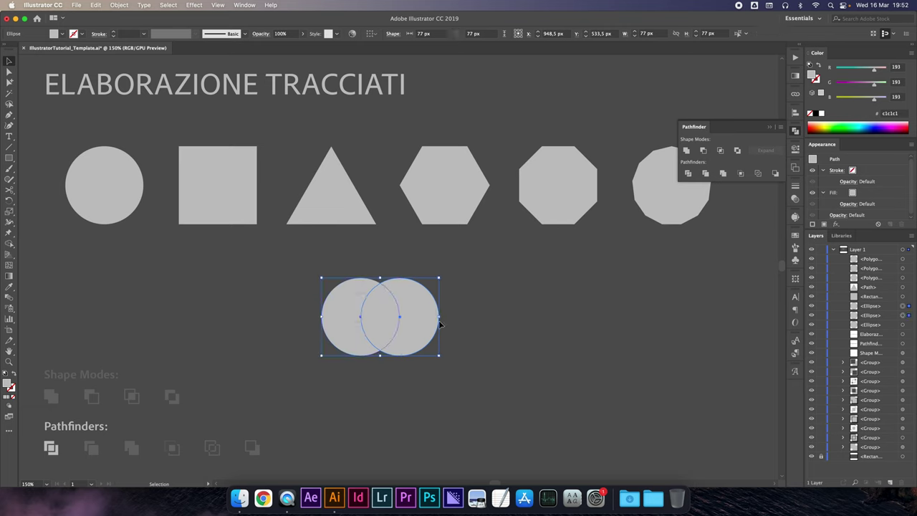
click(689, 174)
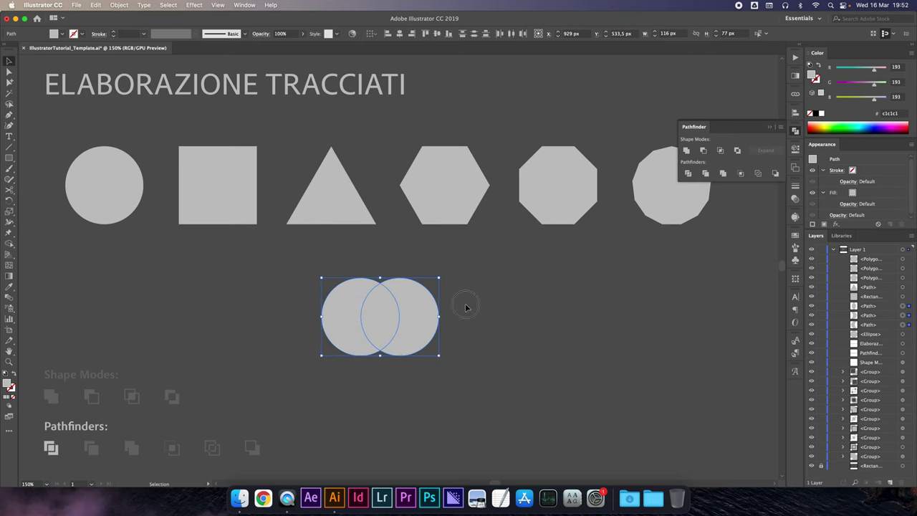
click(340, 323)
key(shift+Left)
click(426, 315)
key(shift+Right)
Select all three divided pieces, then Alt-drag an octagon copy into the lower row
click(265, 294)
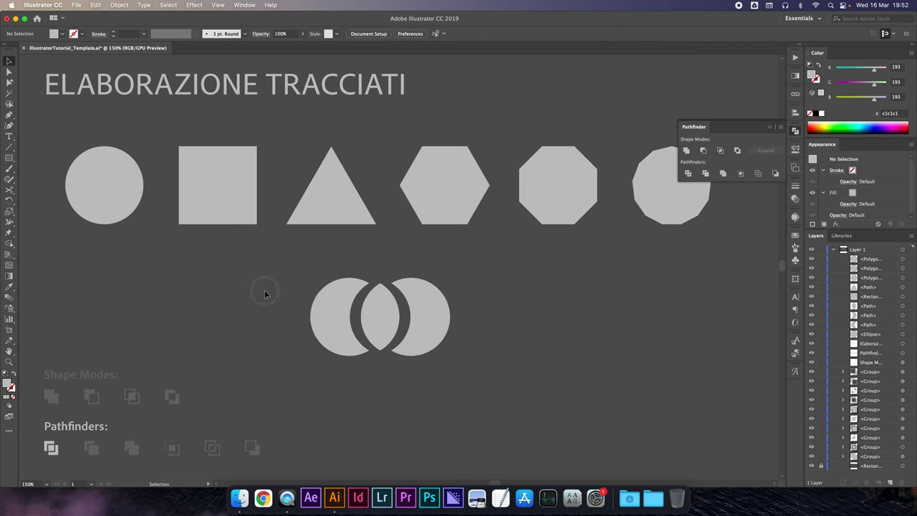
drag(265, 294, 478, 337)
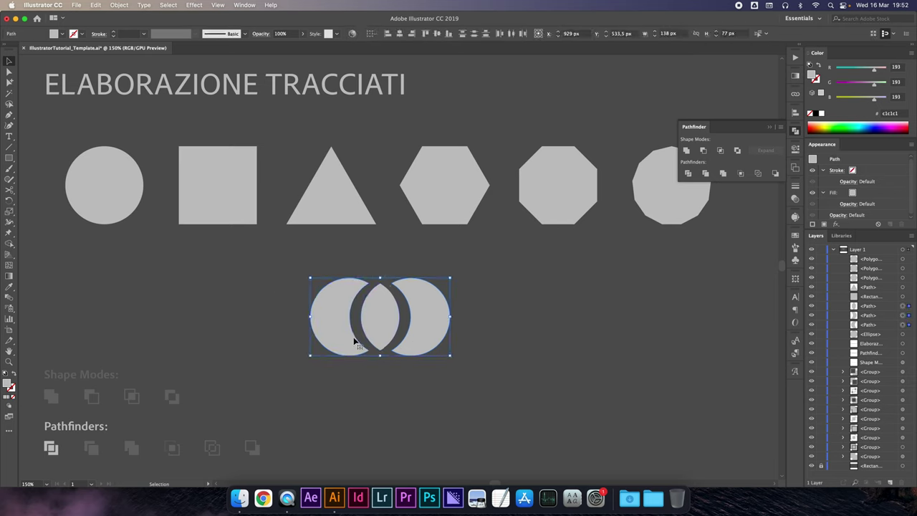
click(557, 201)
drag(557, 200, 577, 333)
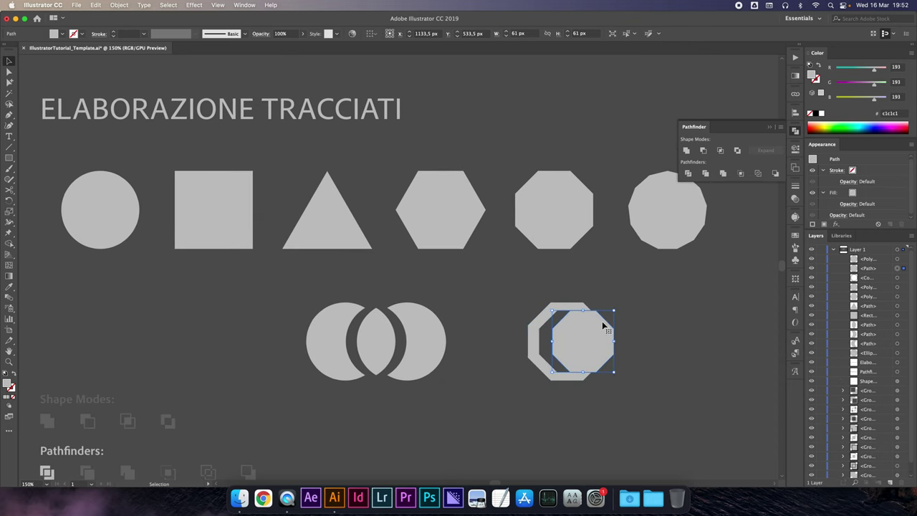
Divide the two overlapping octagons into a ring and an inner octagon
shift+click(585, 374)
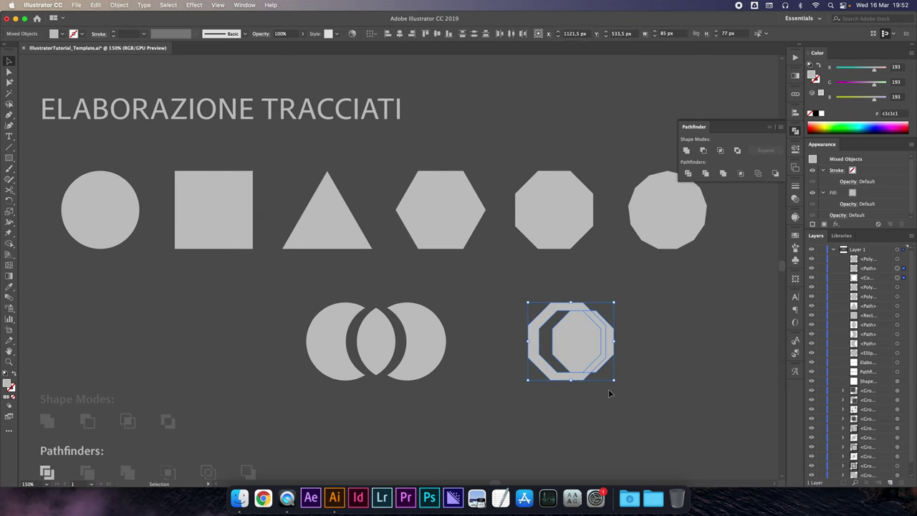
click(688, 175)
click(678, 349)
Inspect the divided octagon pieces with Direct Selection and isolation mode
key(a)
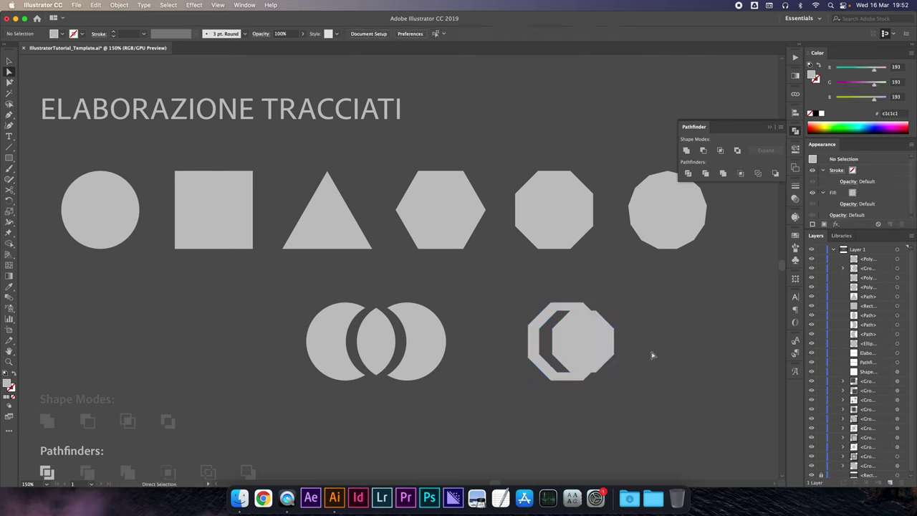
click(607, 350)
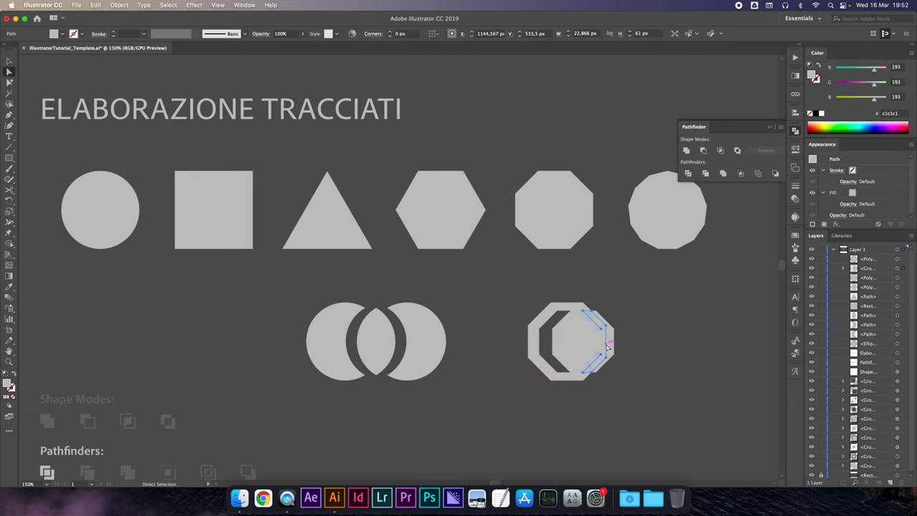
key(v)
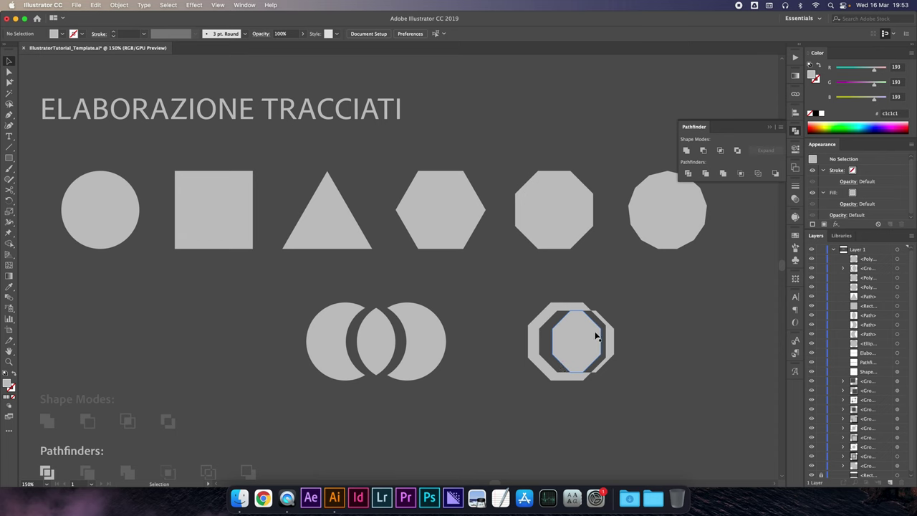
double_click(573, 342)
click(575, 337)
double_click(493, 320)
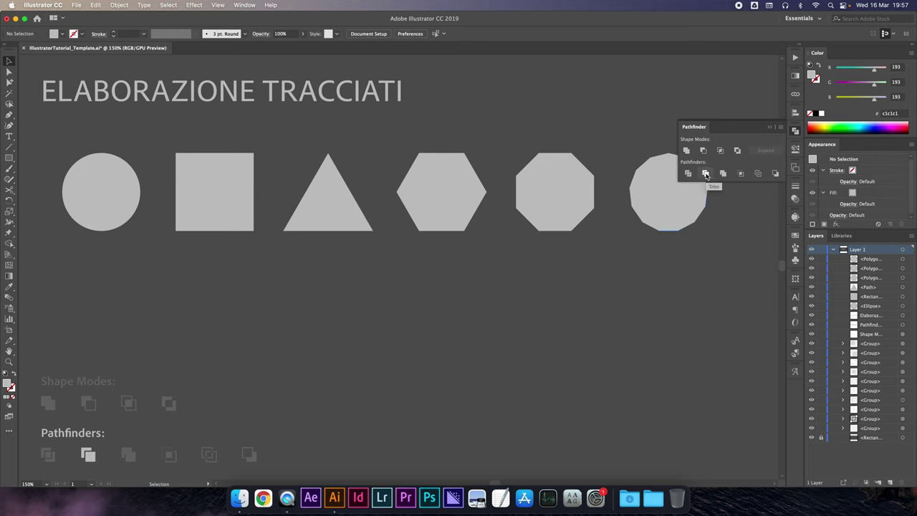
Alt-drag circle and square copies below the row, the square over the circle's right half
mouse_move(118, 213)
mouse_down()
mouse_move(173, 288)
mouse_move(264, 329)
mouse_up()
mouse_move(214, 205)
mouse_down()
mouse_move(315, 322)
mouse_move(303, 323)
mouse_up()
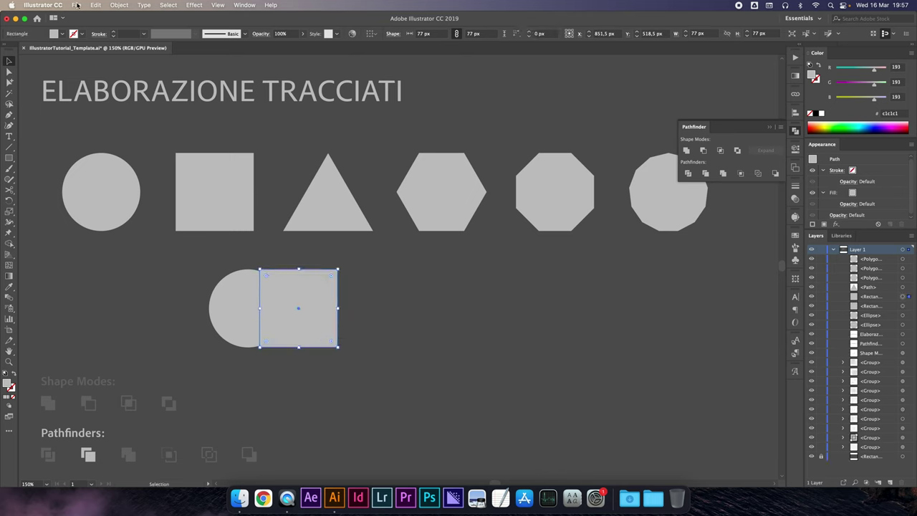
Fill the square dark grey (#333333) and Trim the circle with it
click(61, 34)
click(22, 76)
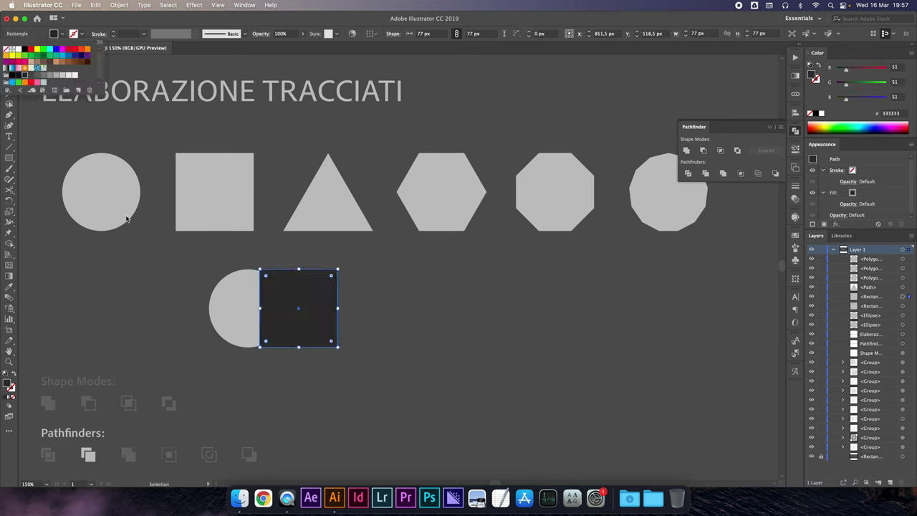
click(173, 288)
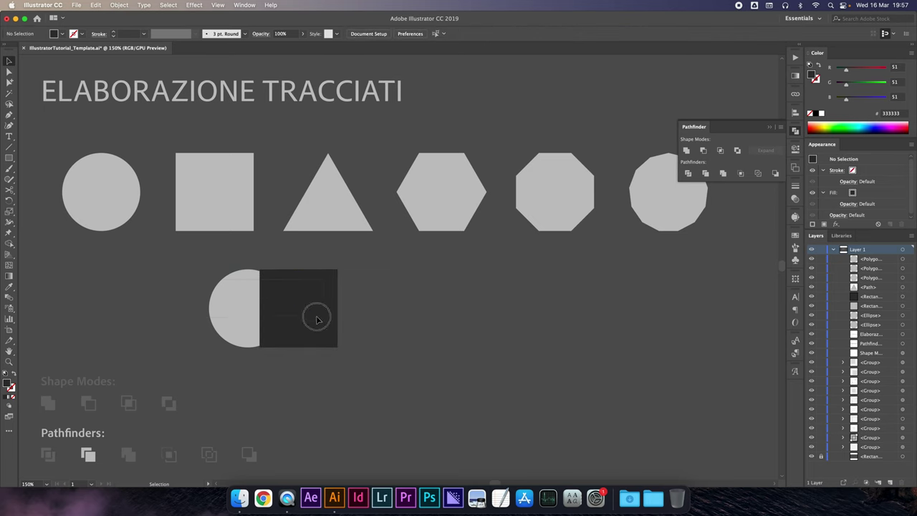
drag(205, 298, 308, 315)
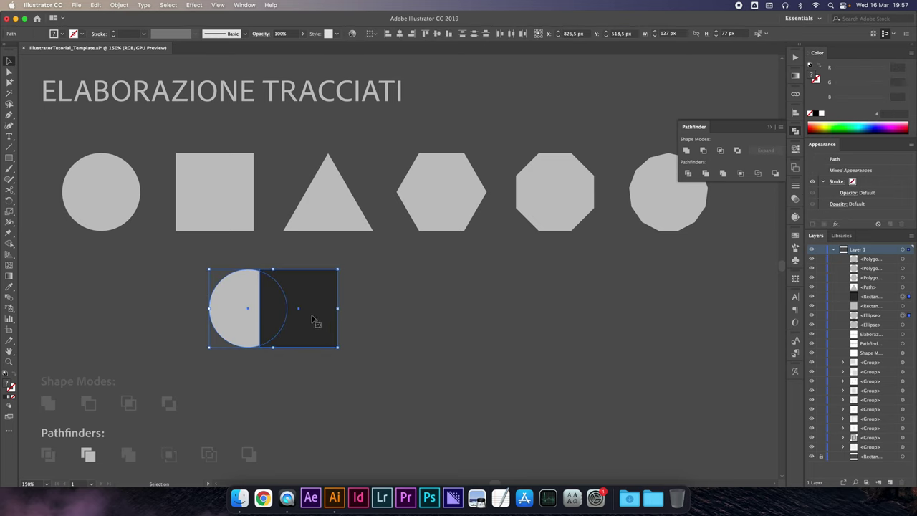
click(705, 176)
Slide the dark square aside in isolation mode to reveal the half-circle
double_click(320, 315)
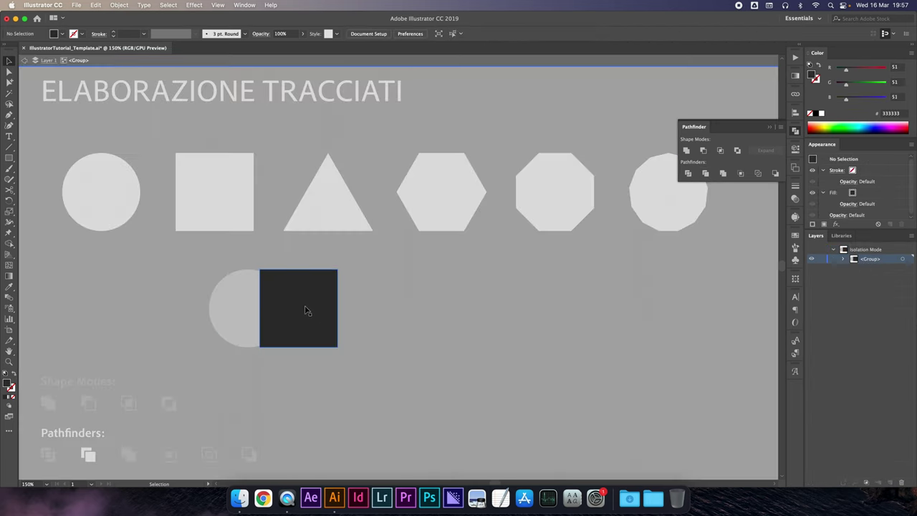
drag(292, 310, 318, 310)
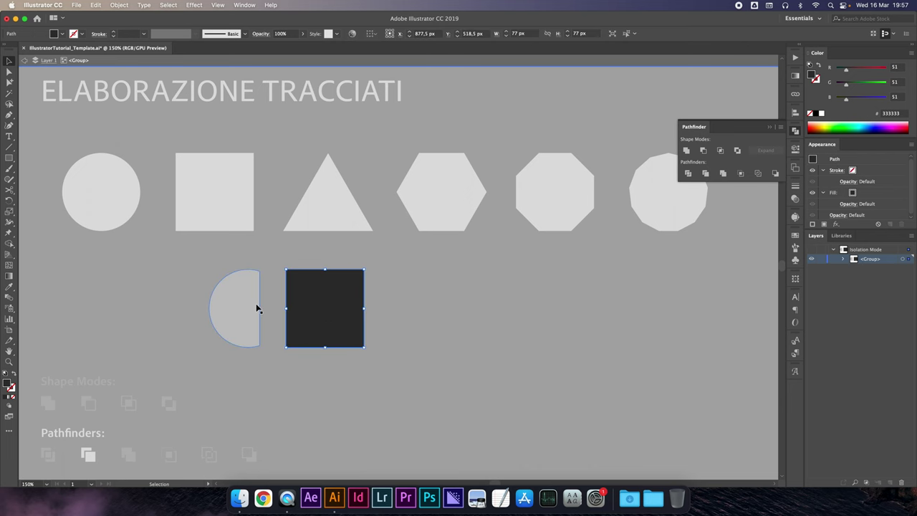
key(Escape)
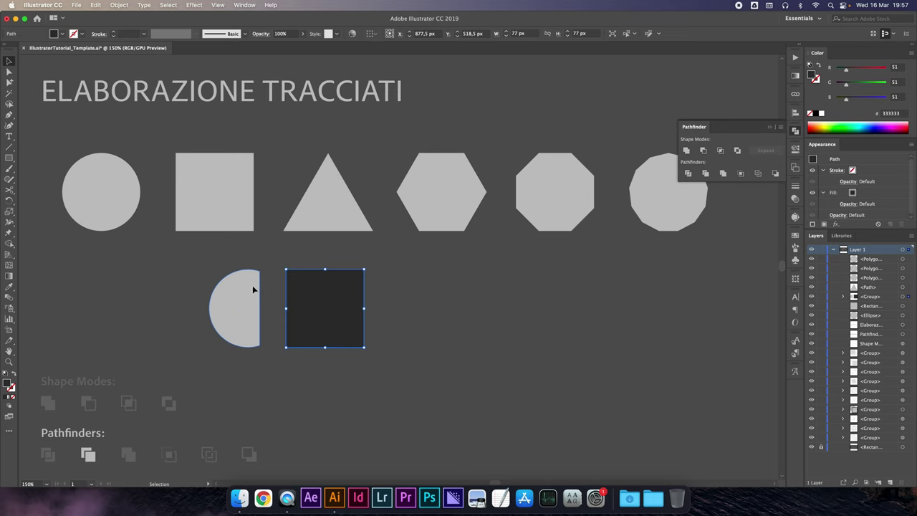
click(243, 292)
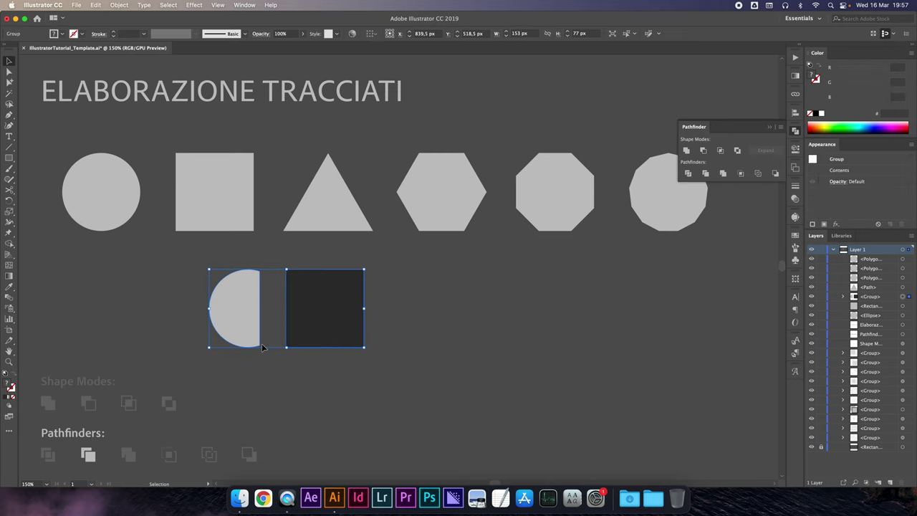
double_click(313, 312)
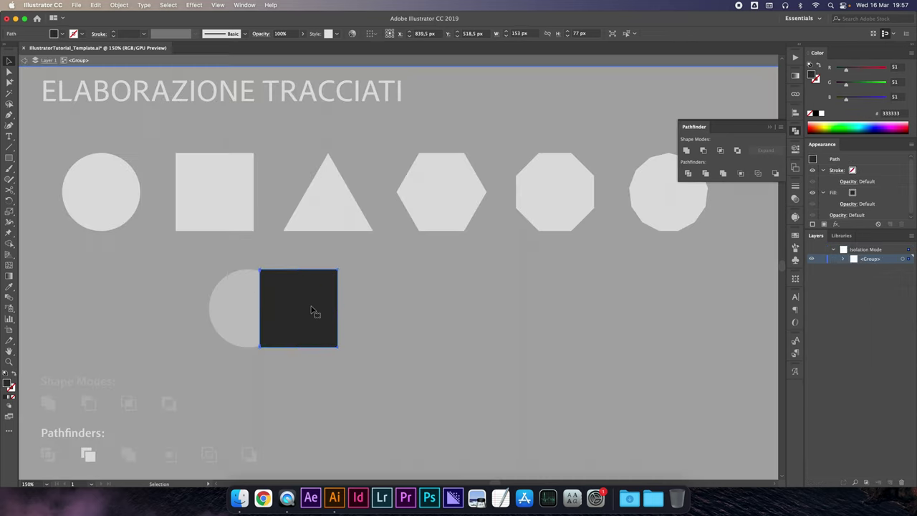
key(Escape)
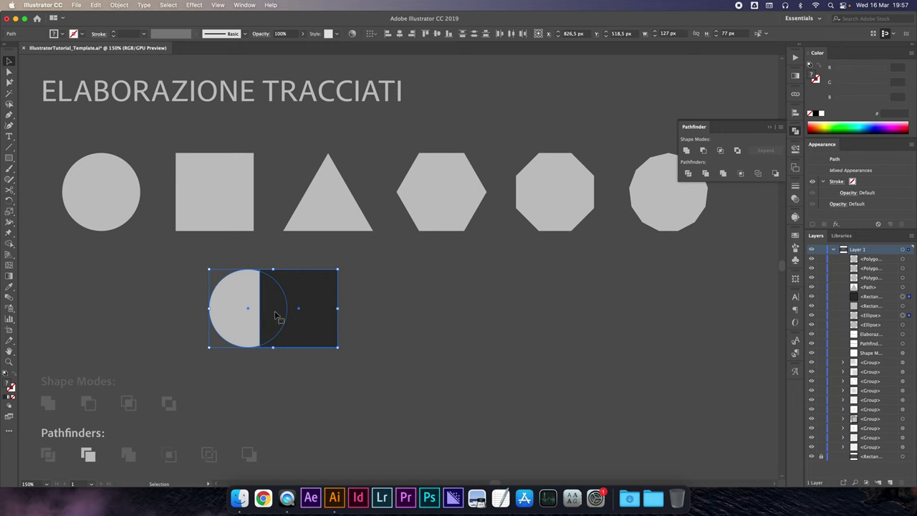
Trim again and check the half-circle and square paths inside the group
click(705, 173)
click(842, 297)
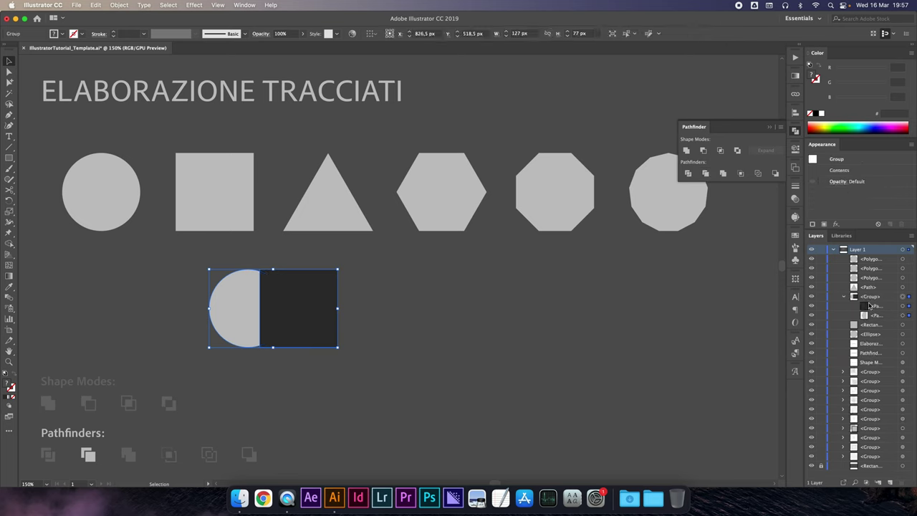
double_click(238, 304)
drag(240, 305, 223, 307)
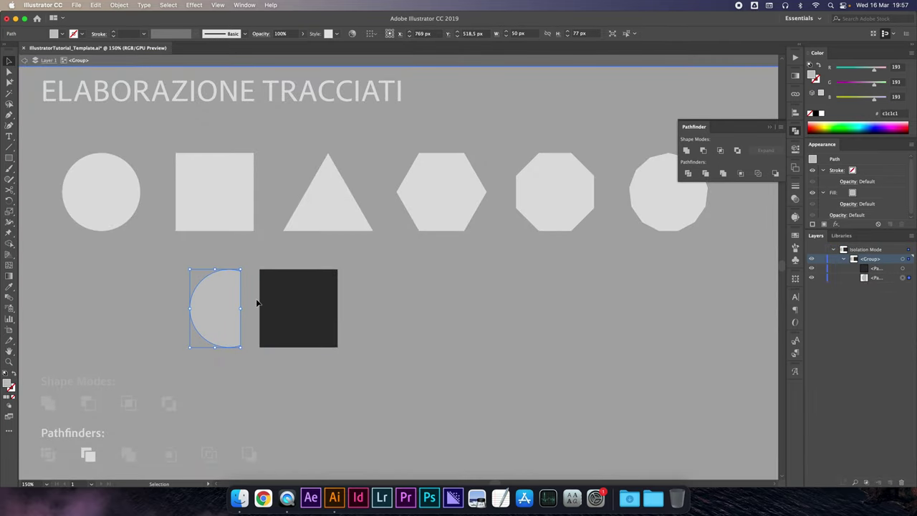
key(cmd+z)
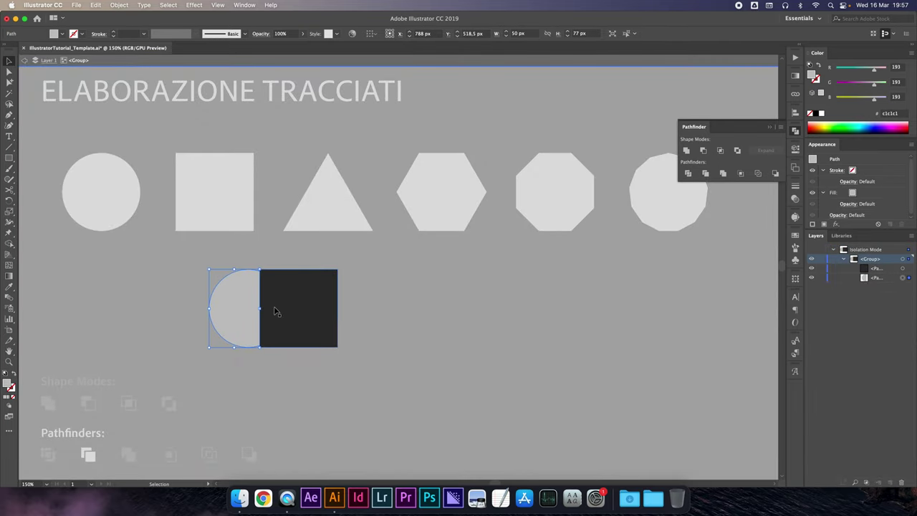
key(Escape)
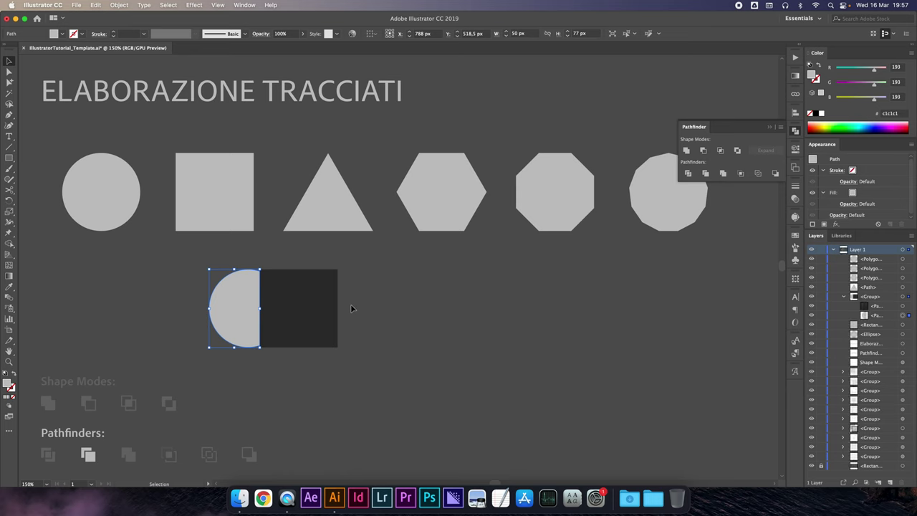
click(311, 306)
click(184, 294)
click(224, 307)
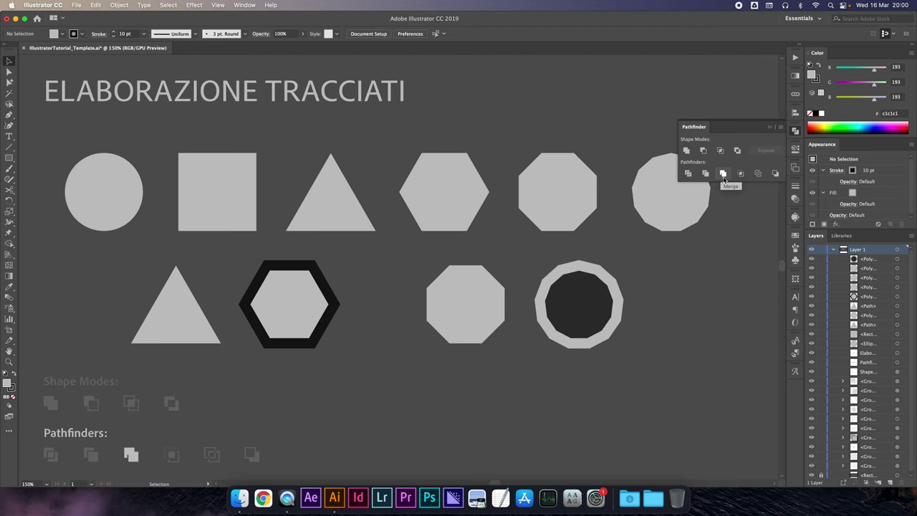
Move the black-stroked hexagon over the triangle and Merge them into one shape
click(192, 316)
click(289, 308)
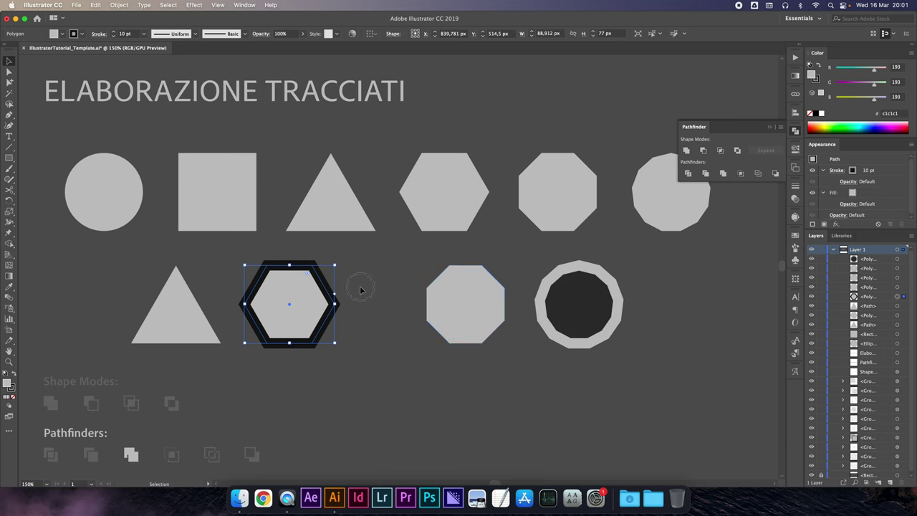
drag(299, 305, 223, 306)
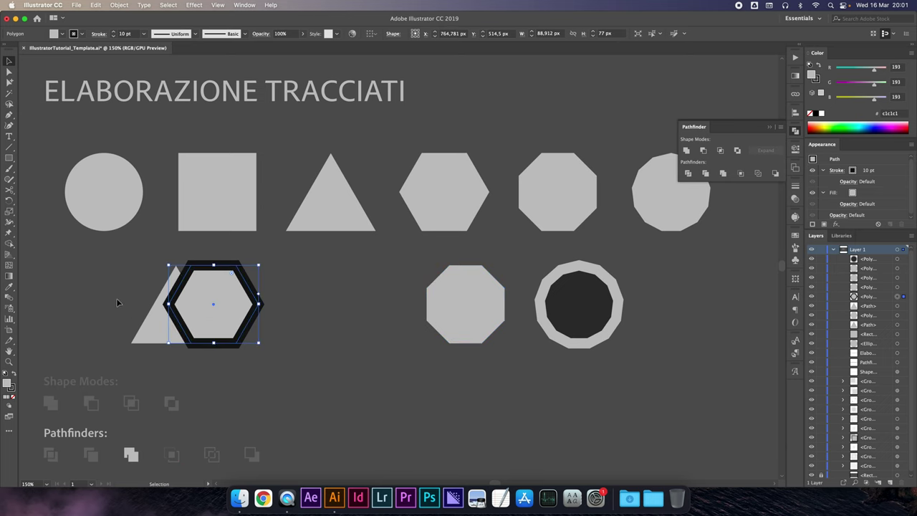
shift+click(155, 322)
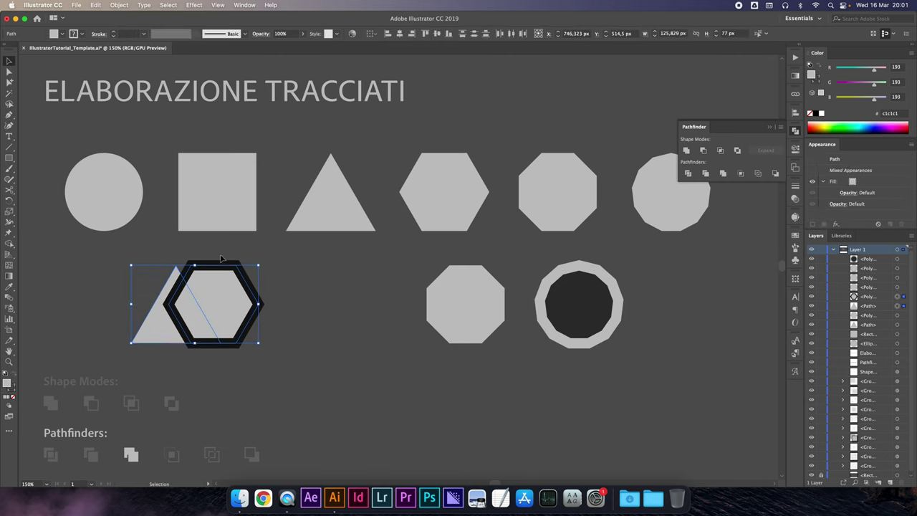
click(722, 174)
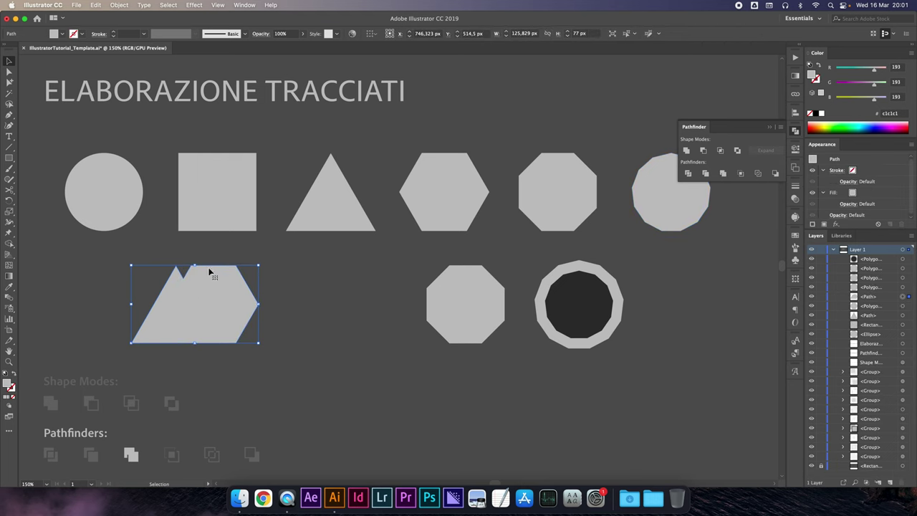
Drop the ringed dark octagon over the left octagon and apply the Pathfinder operation
drag(580, 301, 555, 299)
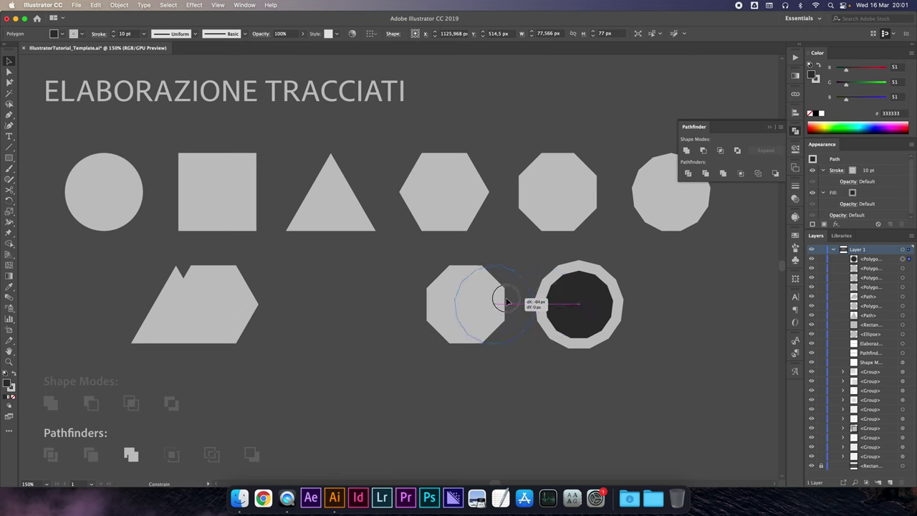
drag(555, 299, 500, 310)
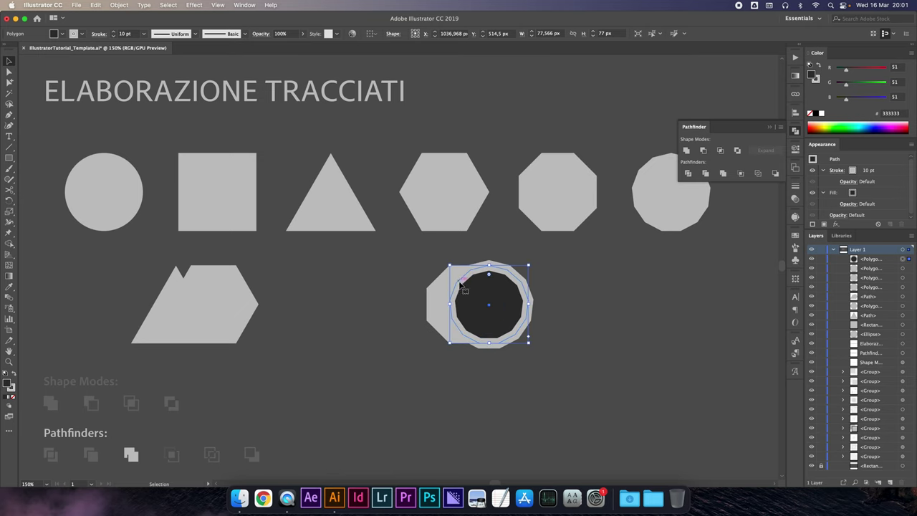
click(702, 176)
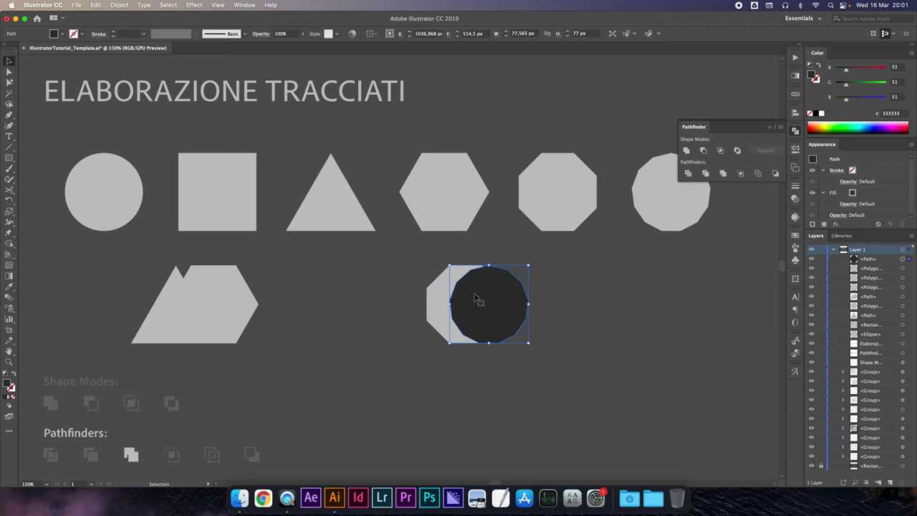
click(434, 303)
click(204, 305)
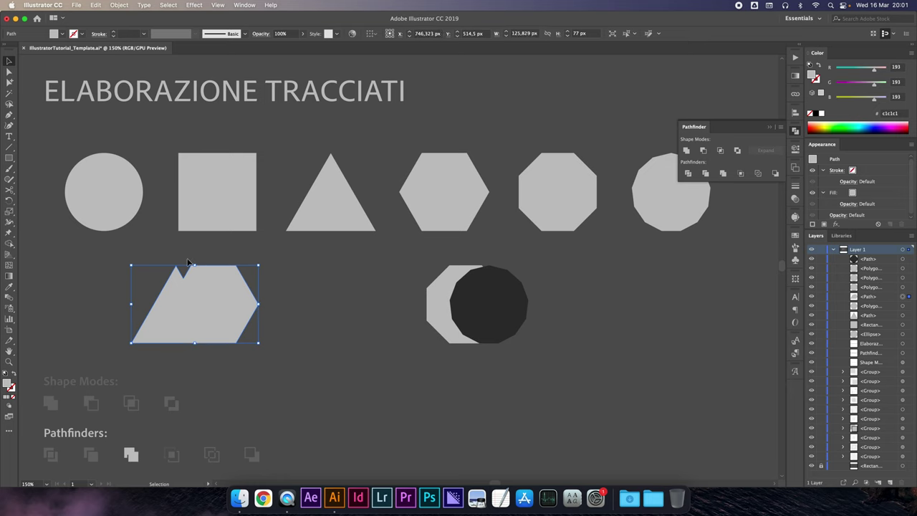
Nudge the light octagon partly clear of the dark circle
click(513, 297)
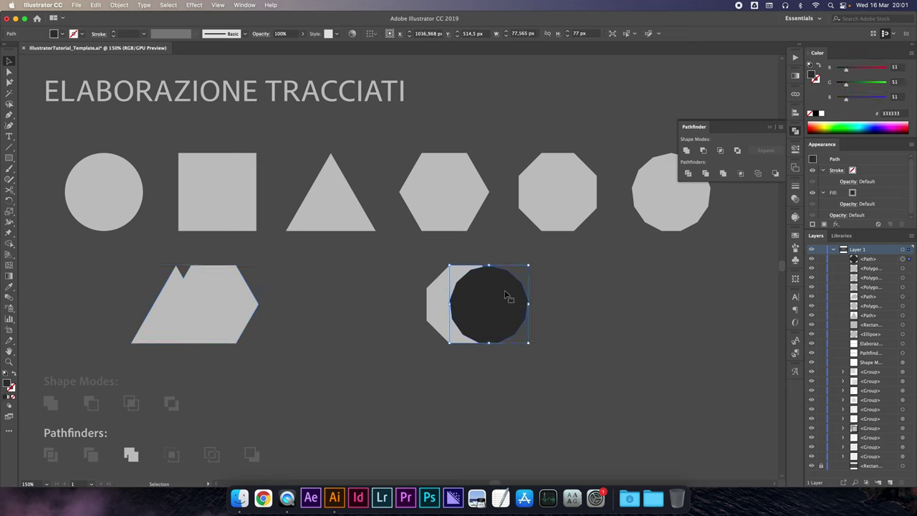
drag(462, 301, 441, 298)
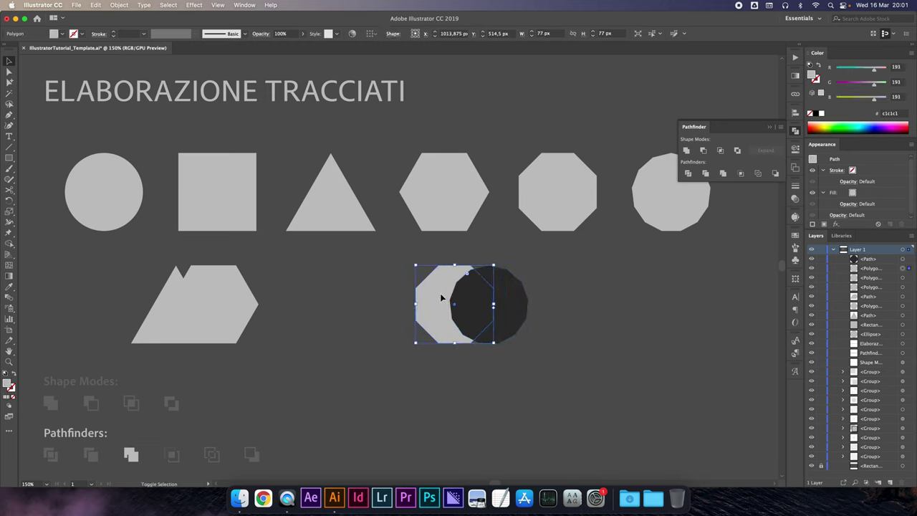
key(shift+Right)
key(shift+Right)
key(shift+Right)
key(shift+Left)
key(shift+Left)
key(shift+Left)
key(shift+Left)
key(shift+Left)
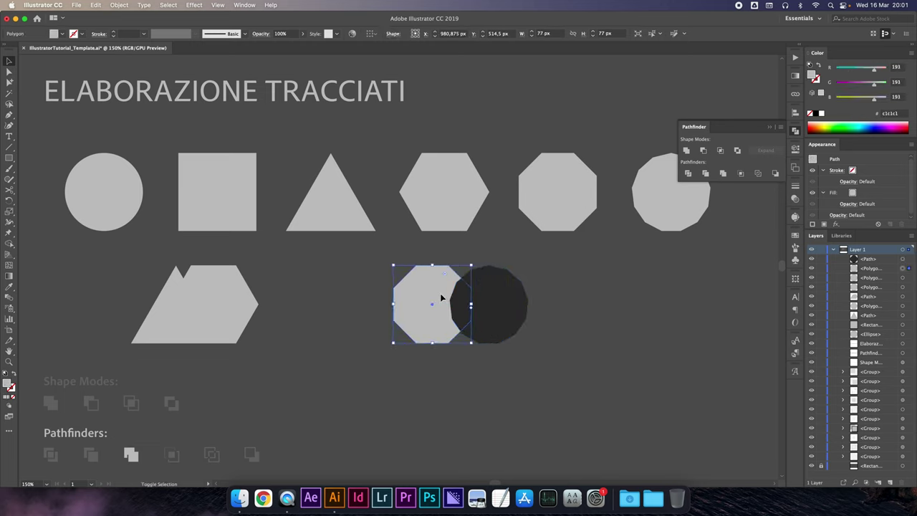
key(shift+Left)
key(shift+Left)
key(shift+Left)
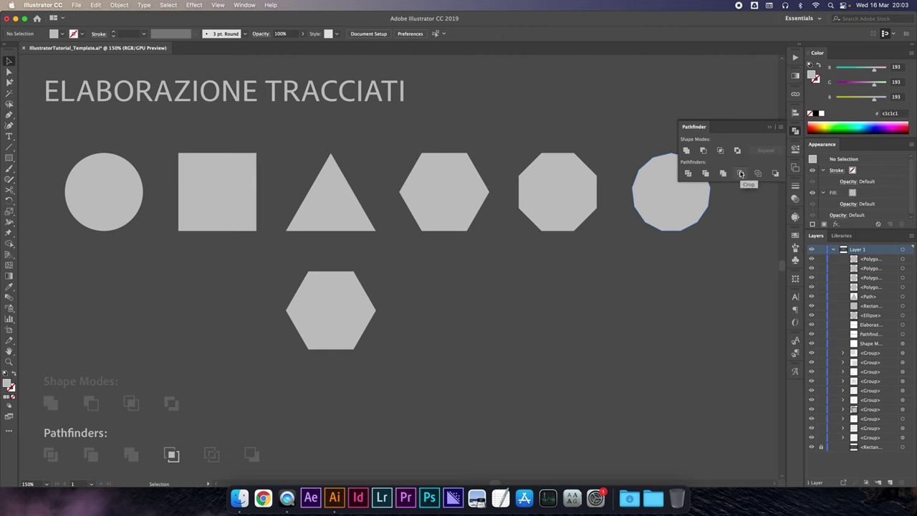
Place a copy of the octagon over the bottom hexagon and fill it dark grey
drag(562, 190, 529, 256)
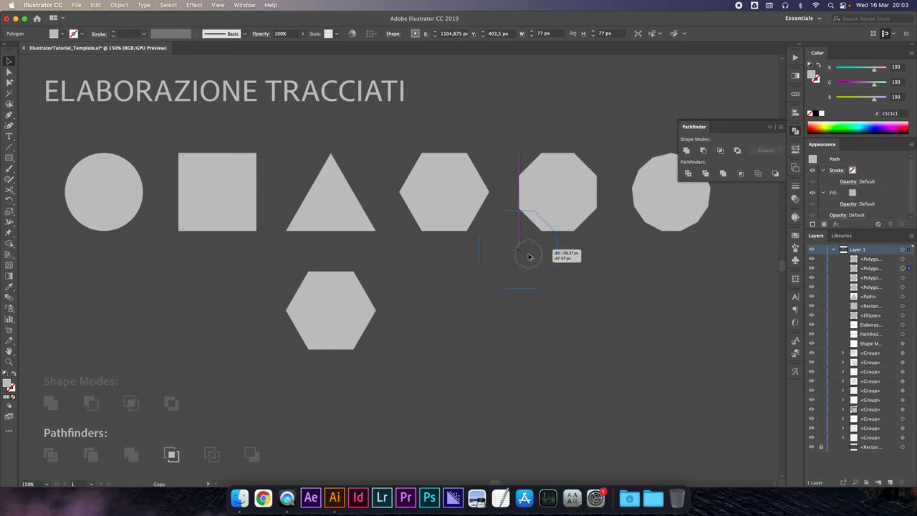
drag(530, 256, 378, 312)
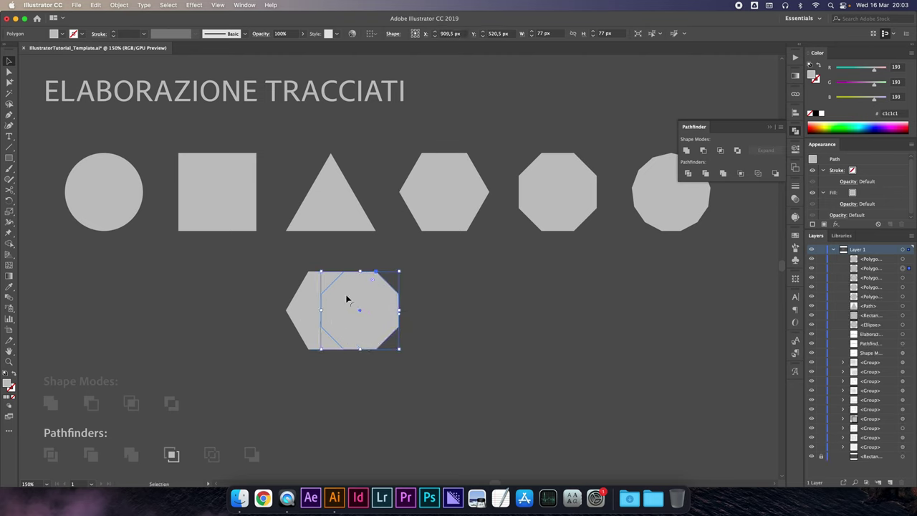
click(305, 310)
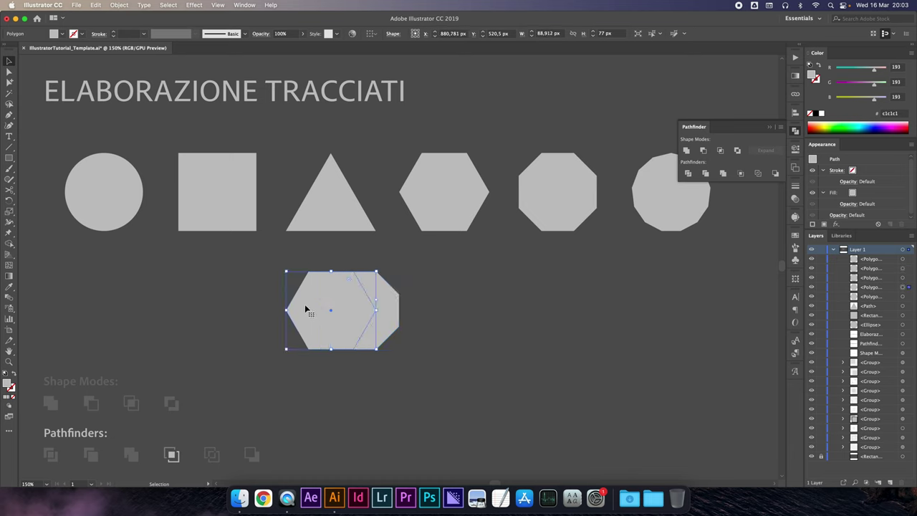
click(397, 310)
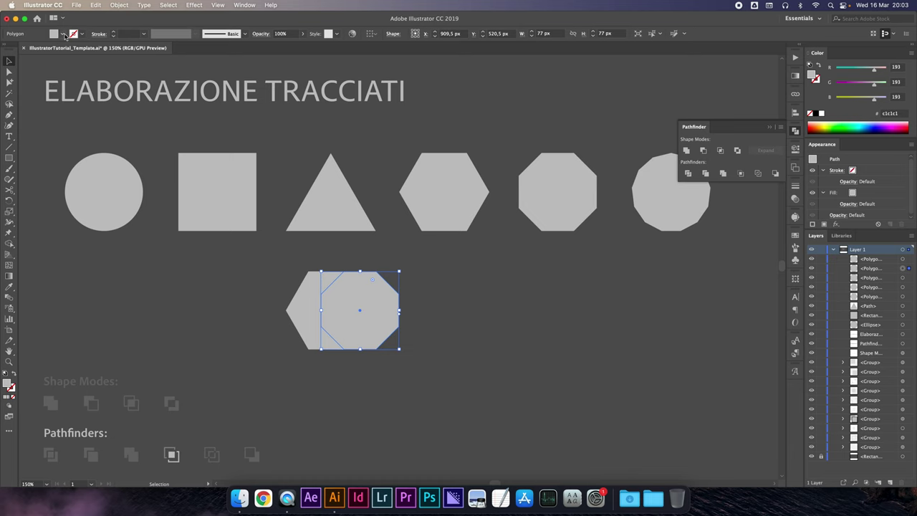
click(63, 34)
click(14, 74)
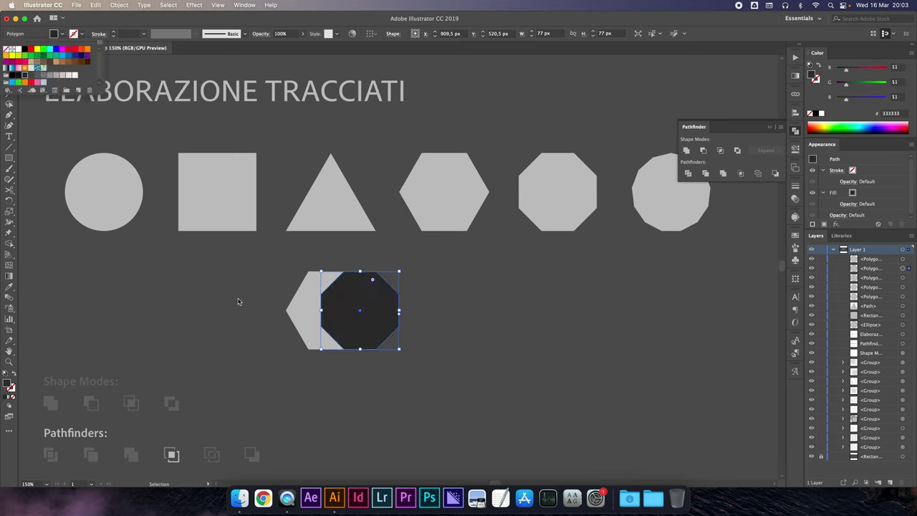
Crop the hexagon to the dark octagon's area and inspect the result group in Layers
drag(243, 284, 392, 329)
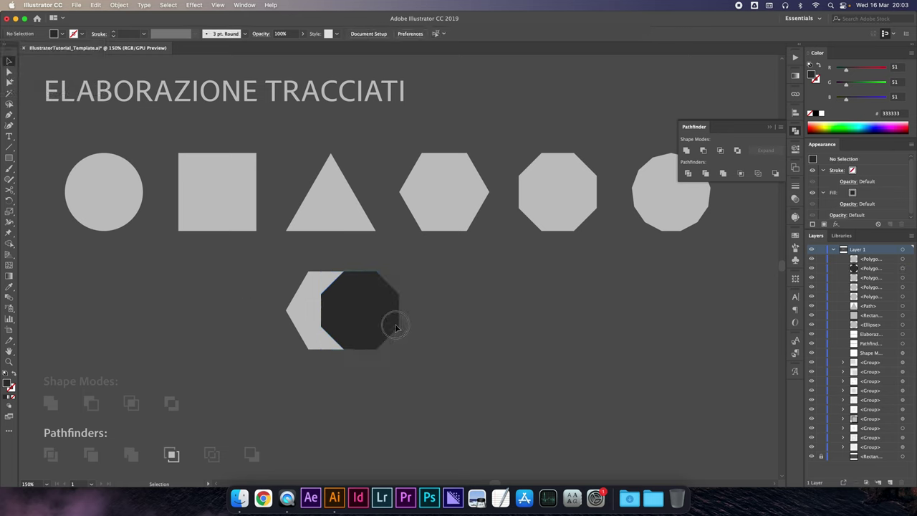
click(742, 174)
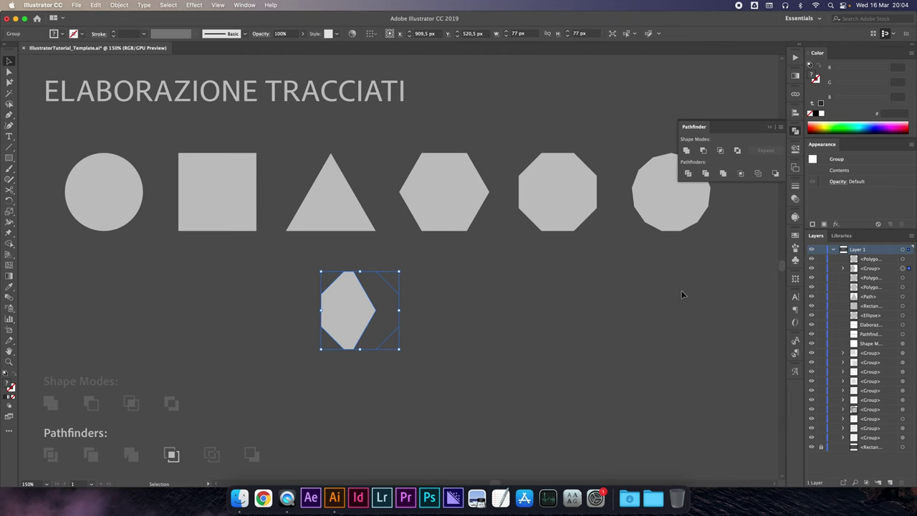
click(843, 268)
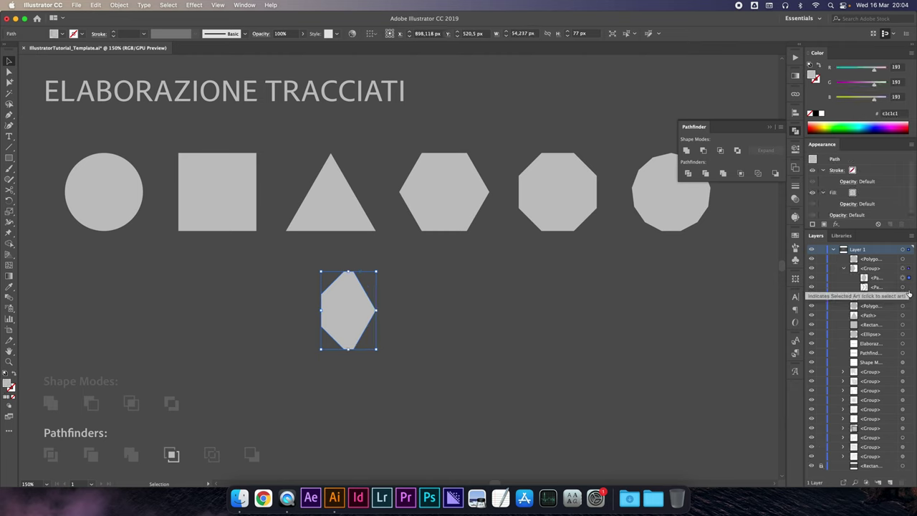
click(908, 287)
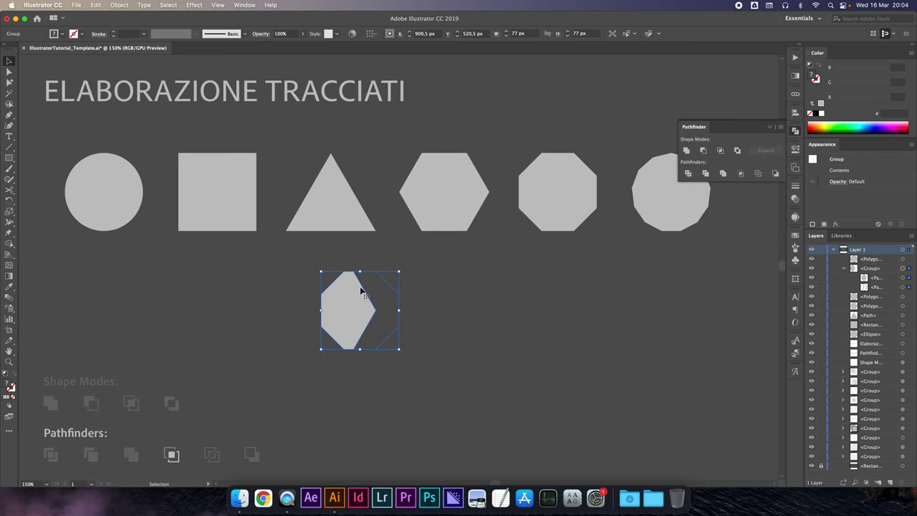
click(432, 322)
click(320, 291)
Delete the crop result and place circle and triangle copies, shrinking the triangle onto the circle
key(Delete)
click(119, 208)
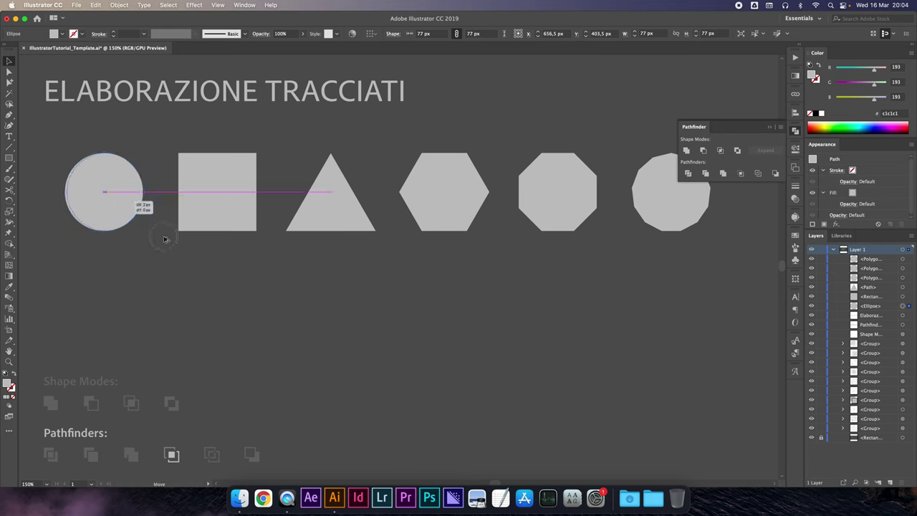
drag(131, 215, 335, 345)
drag(344, 219, 457, 351)
mouse_move(489, 284)
mouse_down()
mouse_move(465, 305)
mouse_move(312, 327)
mouse_move(320, 324)
mouse_up()
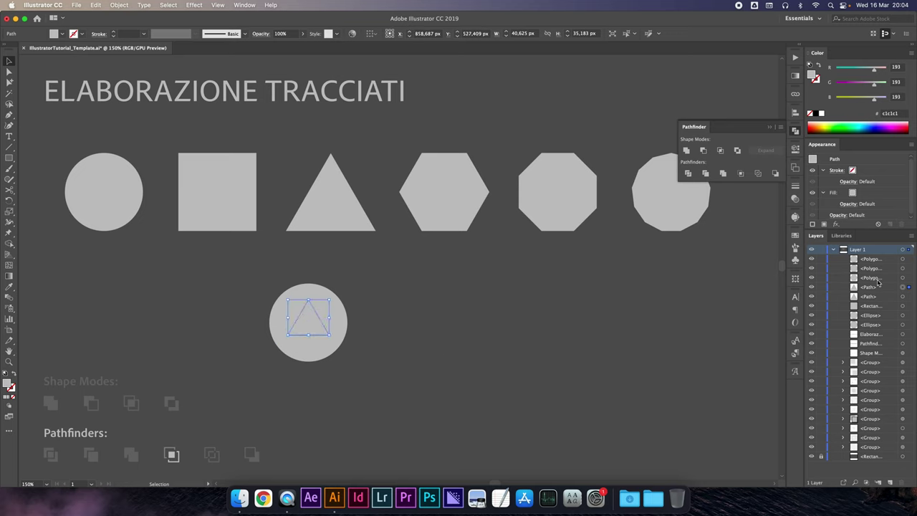
Crop the circle copy with the small triangle and inspect the resulting group in Layers
key(super+g)
click(423, 315)
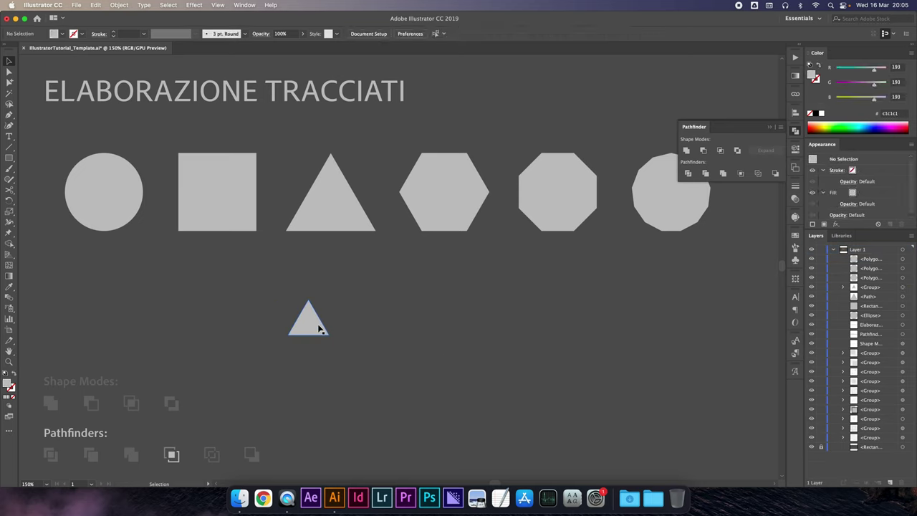
click(318, 324)
click(842, 287)
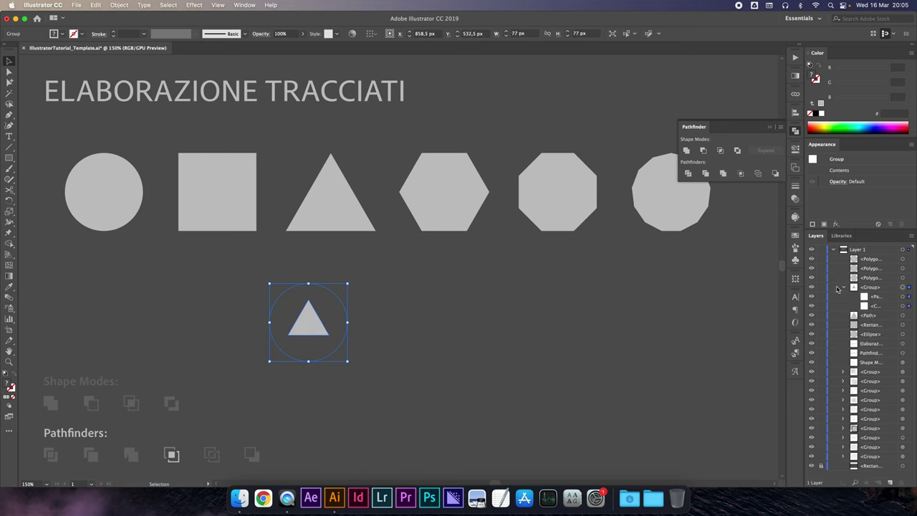
click(908, 306)
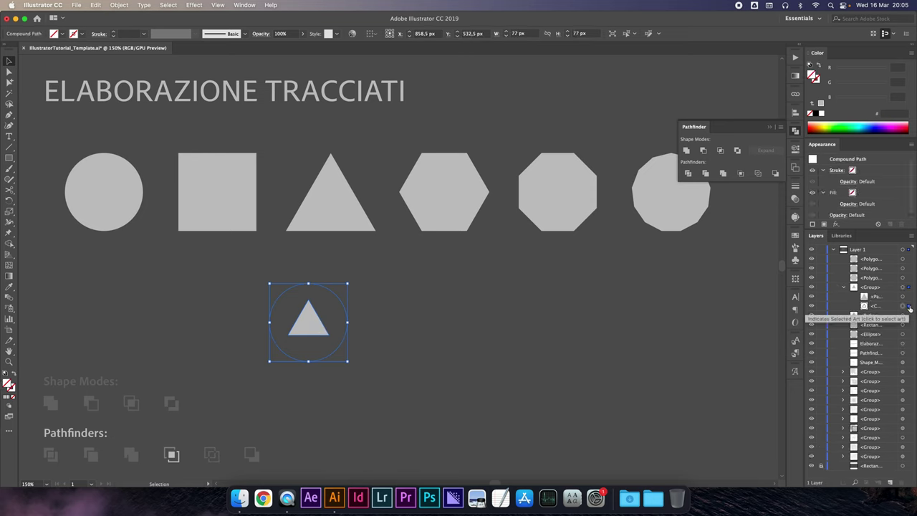
click(843, 287)
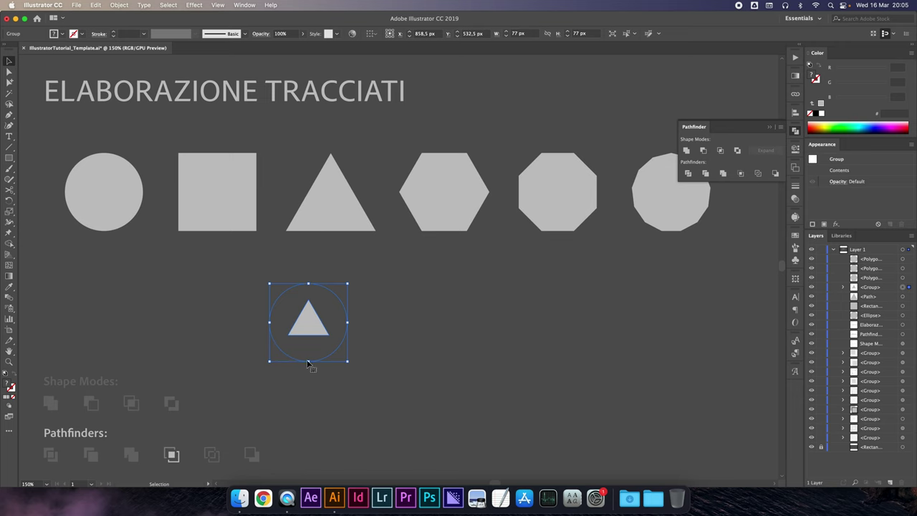
Re-examine the group's unfilled compound path in Layers, then delete the whole group
click(641, 331)
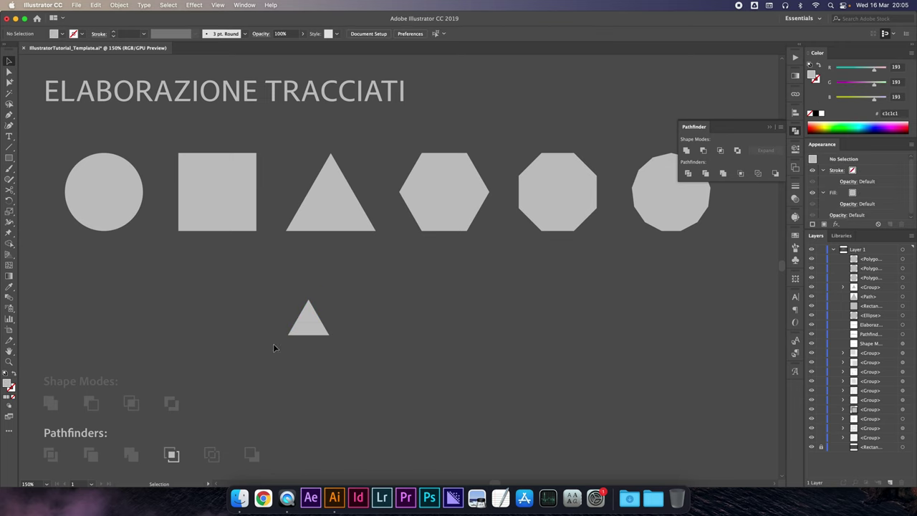
click(309, 326)
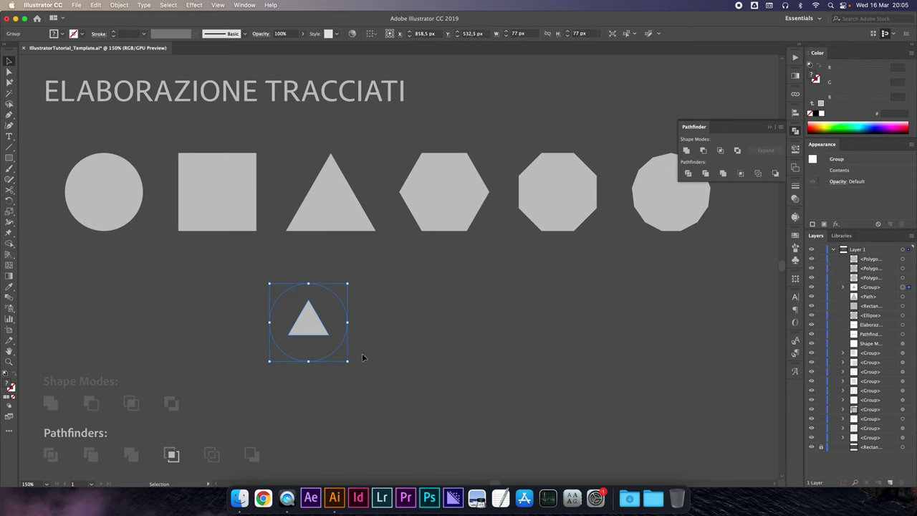
click(843, 287)
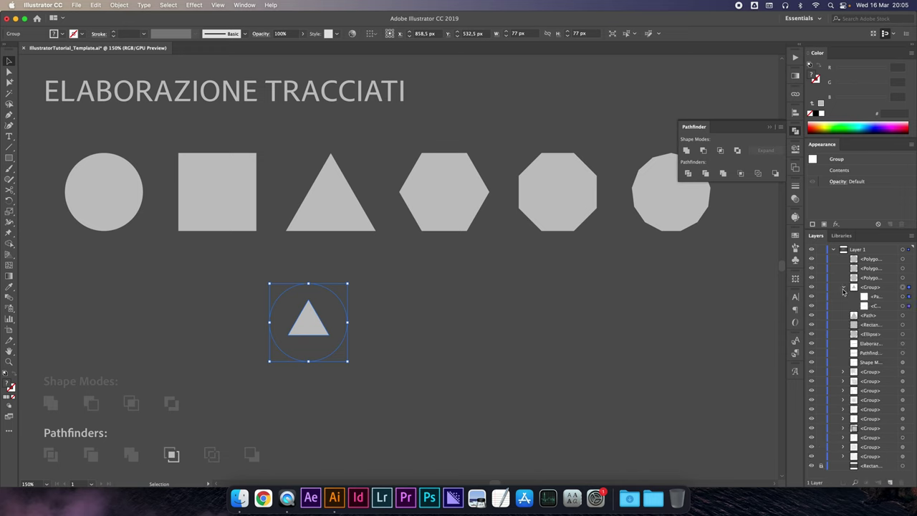
click(908, 306)
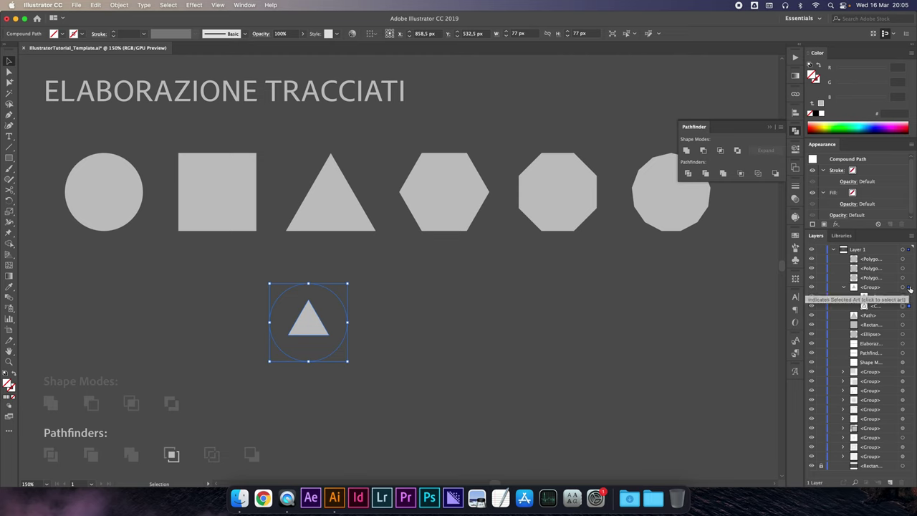
click(909, 287)
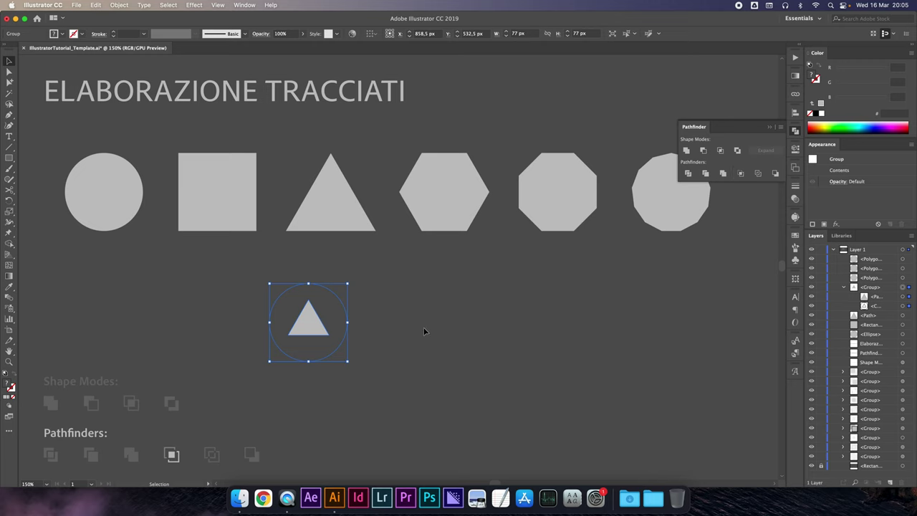
key(Delete)
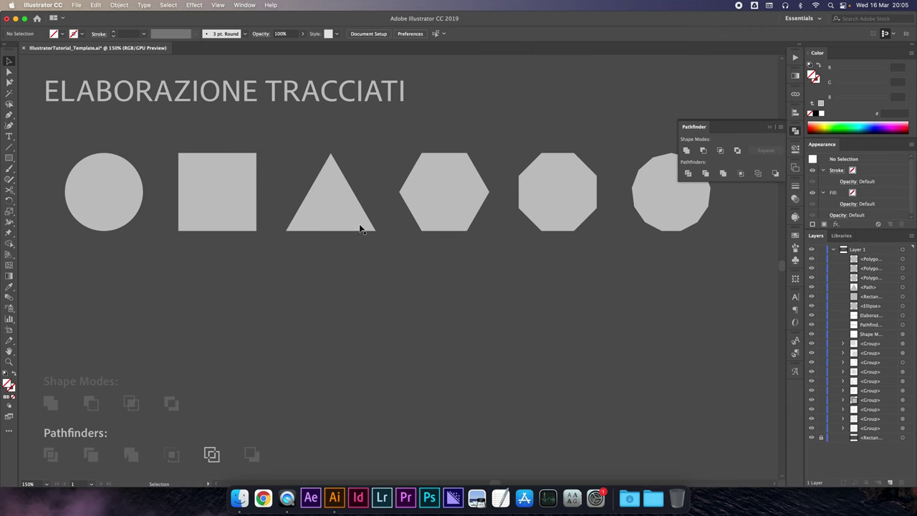
Place overlapping copies of the circle and square below the shape row and select both
drag(99, 180, 337, 331)
shift+click(222, 219)
click(237, 289)
drag(225, 207, 374, 316)
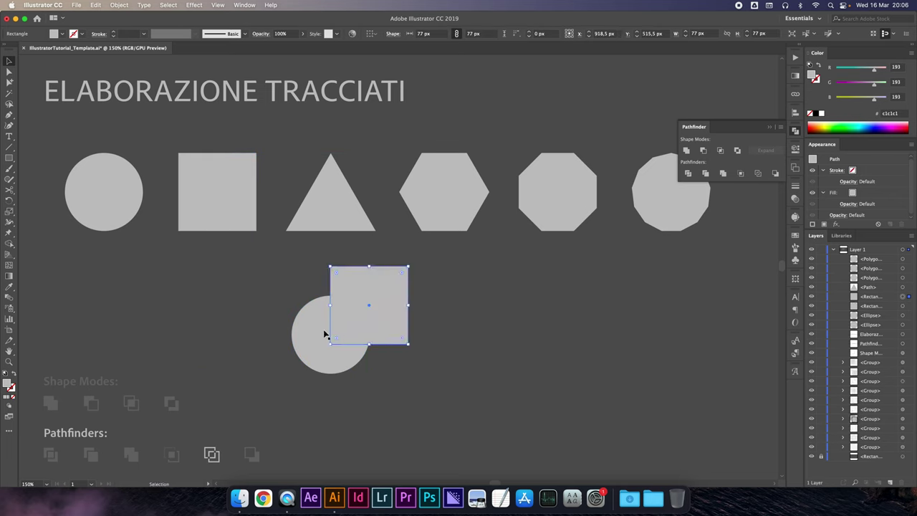
shift+click(296, 306)
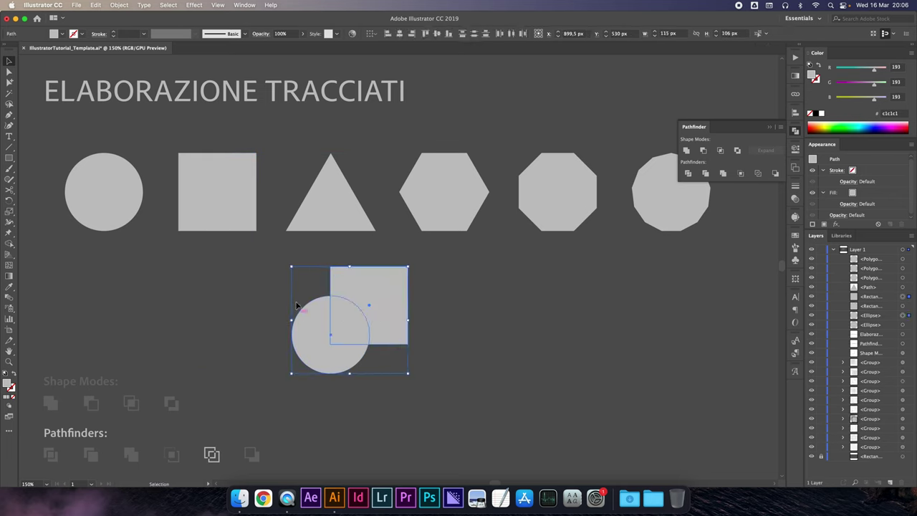
Apply Pathfinder Outline to turn both shapes into unfilled outline paths
click(758, 174)
click(419, 306)
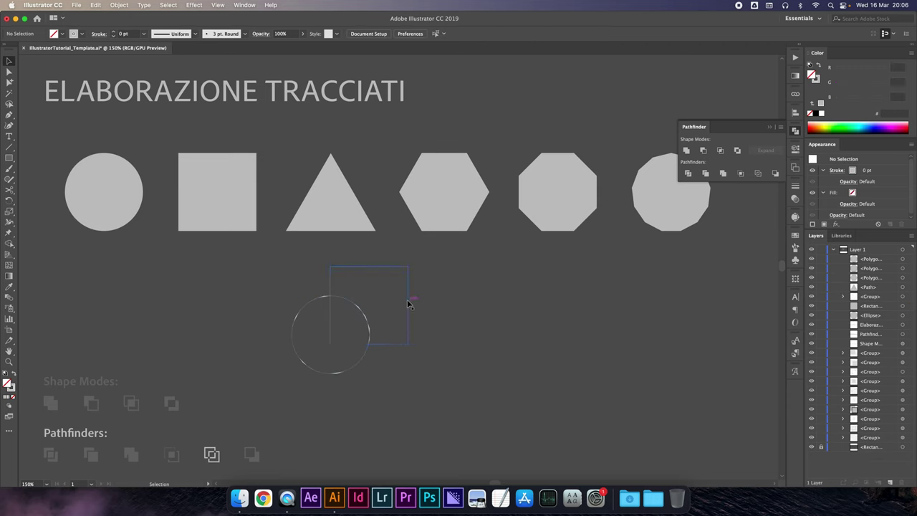
click(407, 304)
double_click(126, 34)
Set the outline paths' stroke weight to 4 pt
text(0,5)
key(Return)
key(Up)
key(Up)
key(Up)
key(Up)
key(Return)
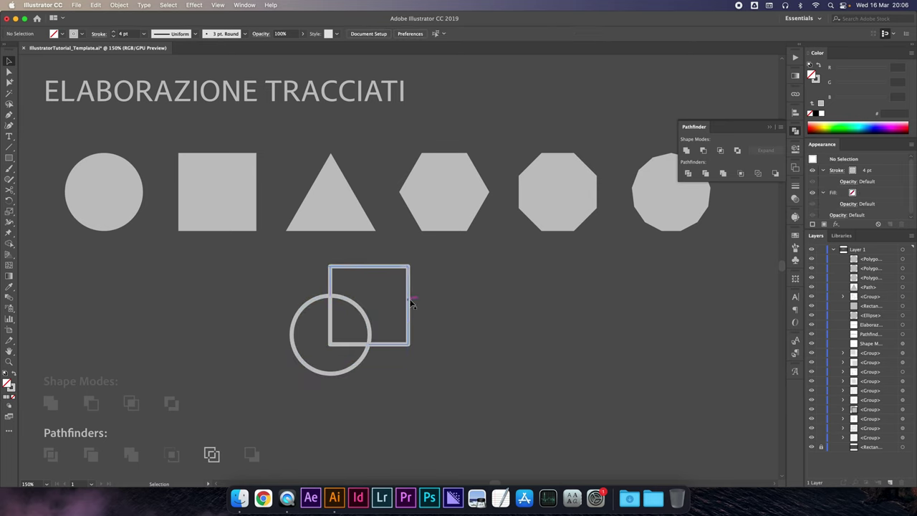
Select the individual divided arcs in the Layers panel to inspect them
click(843, 297)
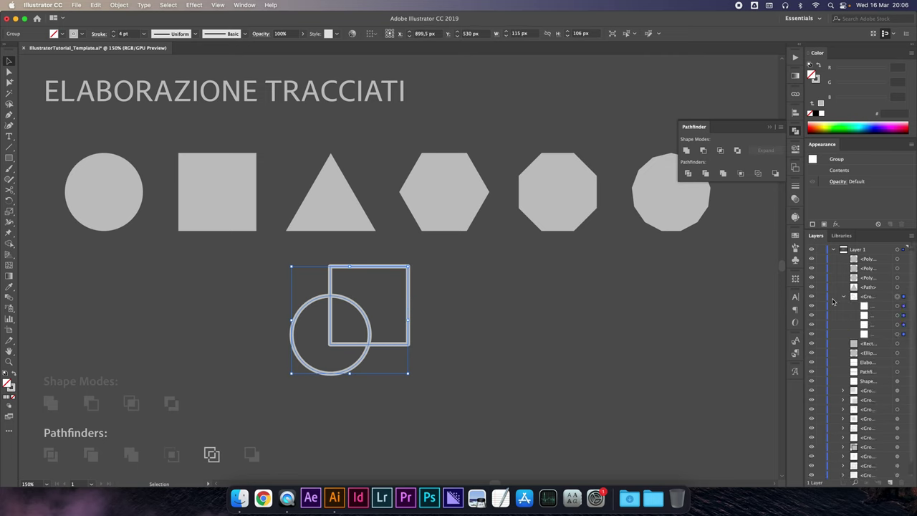
click(901, 306)
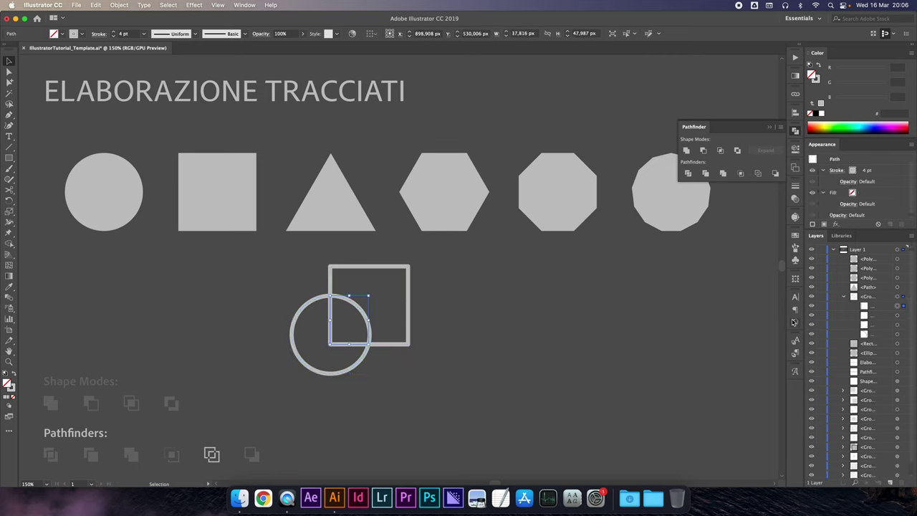
click(903, 335)
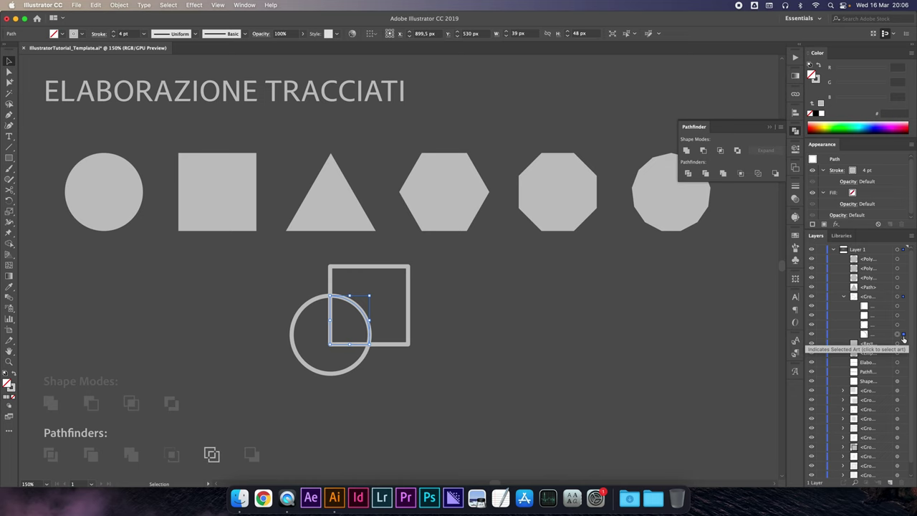
click(903, 324)
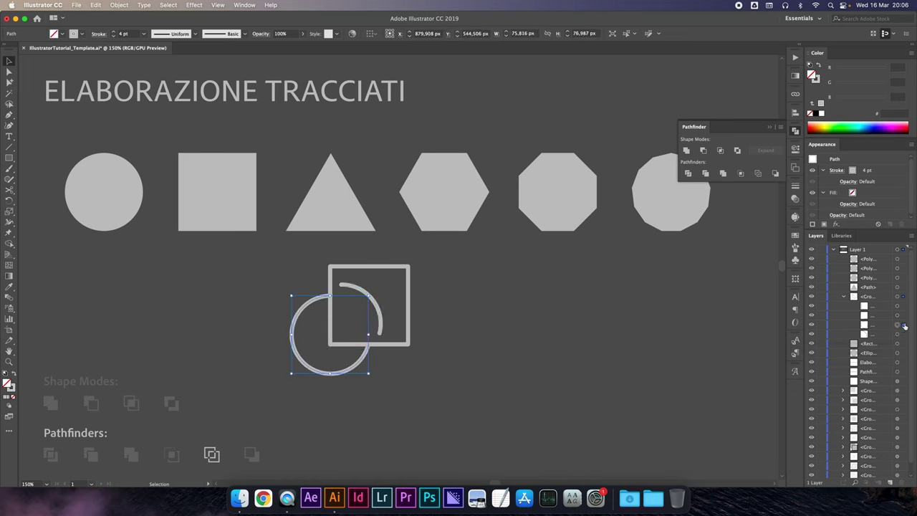
Nudge the divided square outline up and to the right, away from the circle arcs
click(903, 315)
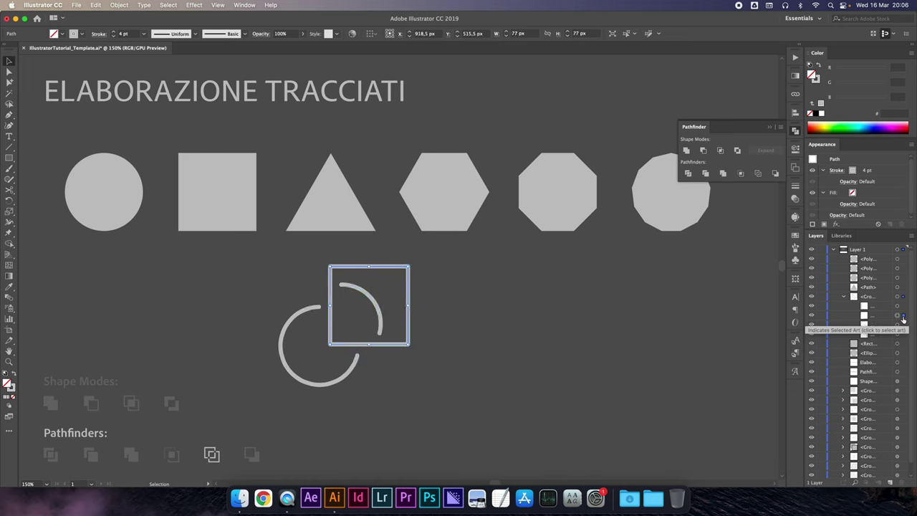
key(shift+Left)
key(shift+Right)
key(shift+Right)
key(shift+Right)
key(shift+Up)
key(shift+Right)
key(shift+Up)
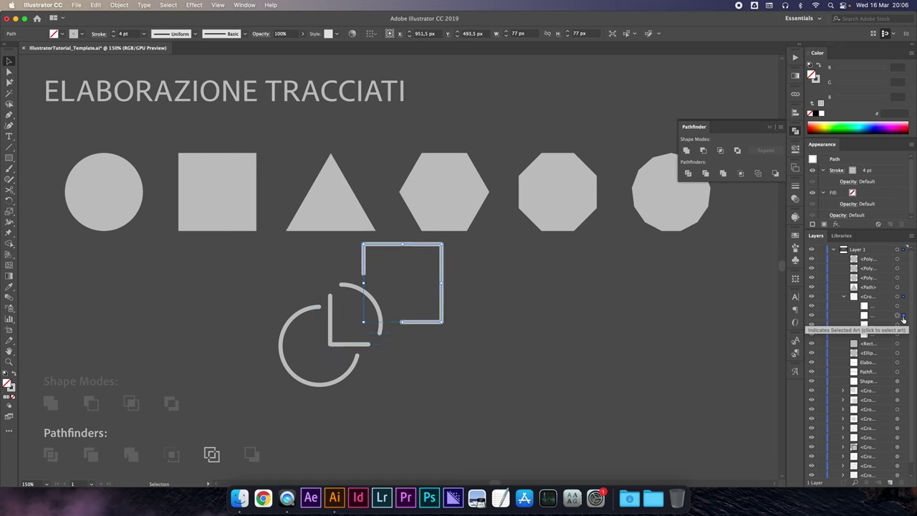
click(530, 376)
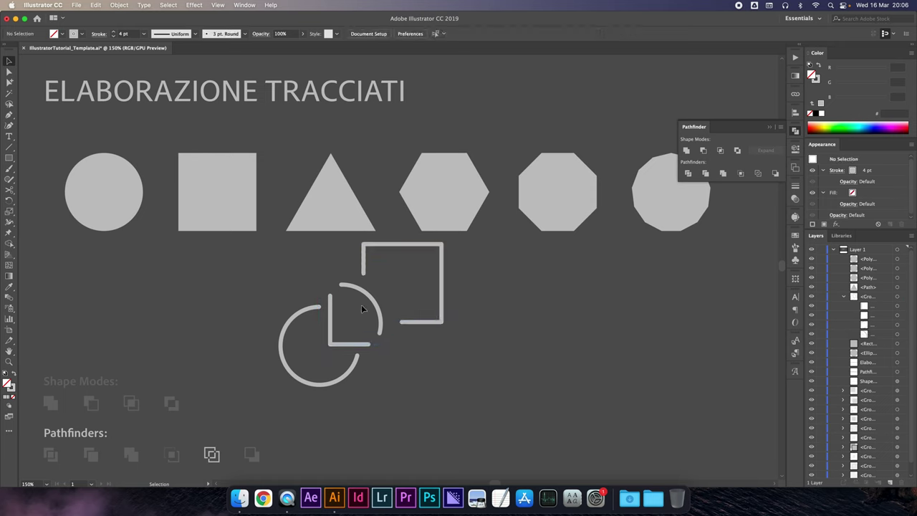
Ungroup the divided circle-and-square pieces and check the quarter-circle arc
click(442, 308)
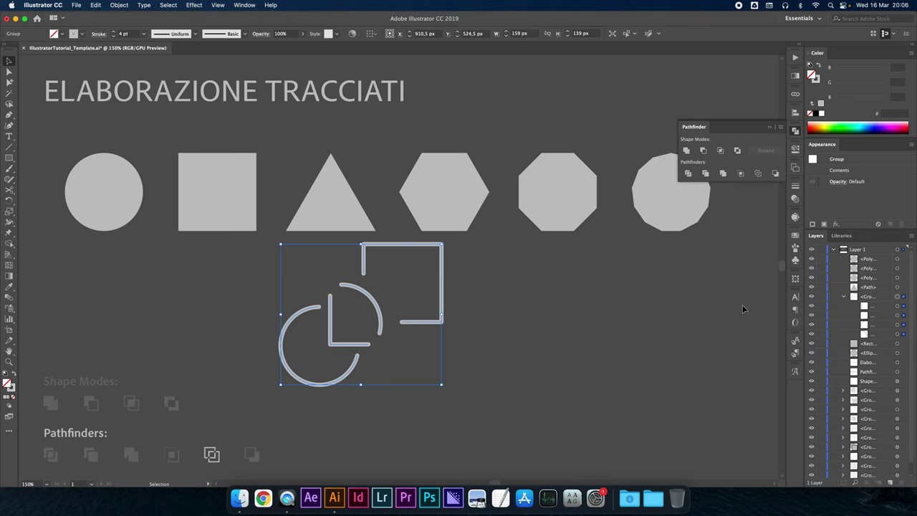
key(super+shift+g)
click(439, 304)
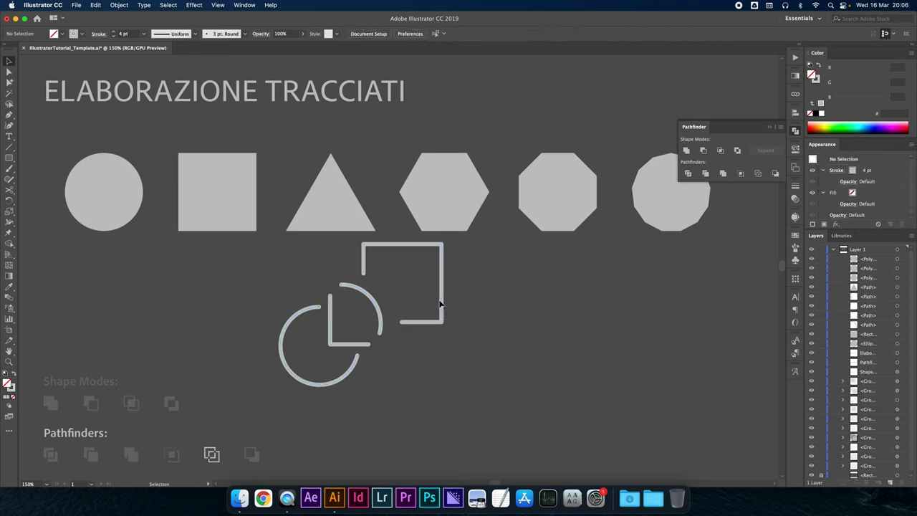
click(380, 312)
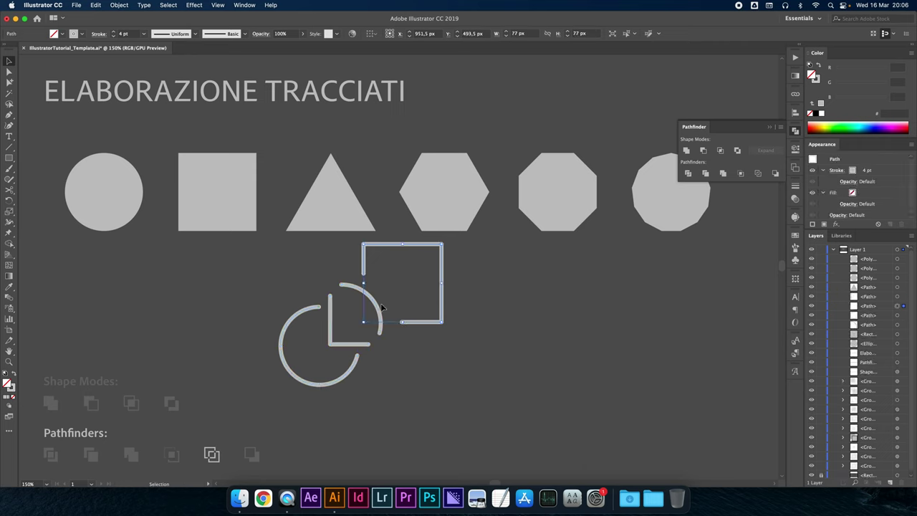
click(333, 321)
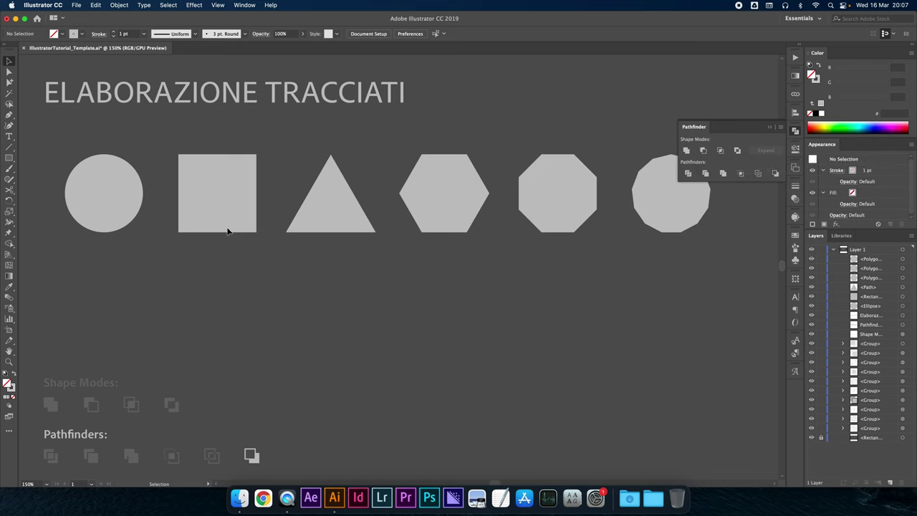
click(119, 211)
Place a dark grey copy of the circle overlapping the light circle
mouse_move(119, 211)
mouse_down()
mouse_move(304, 336)
mouse_move(440, 318)
mouse_up()
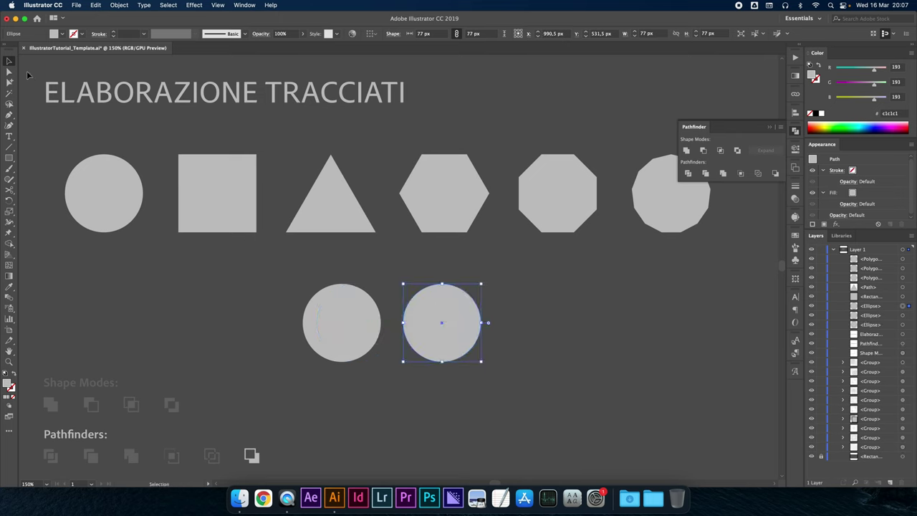
click(63, 33)
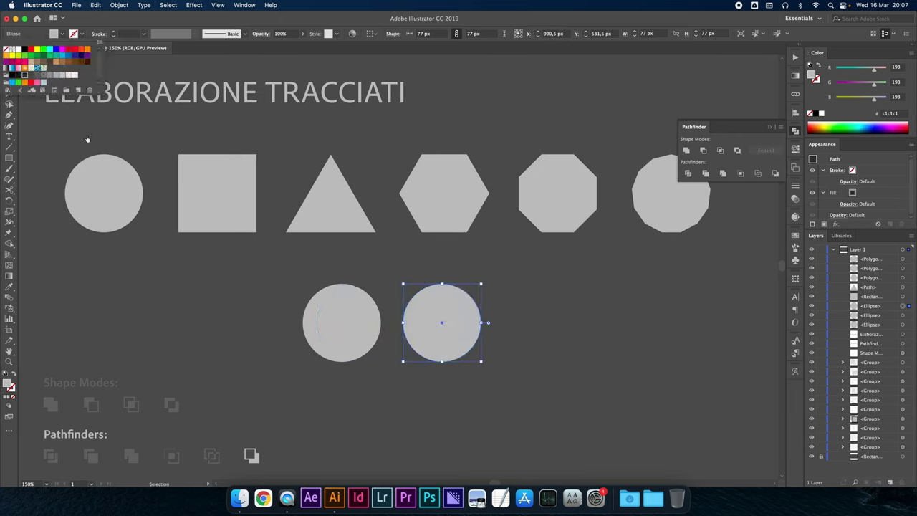
click(23, 77)
shift+click(339, 317)
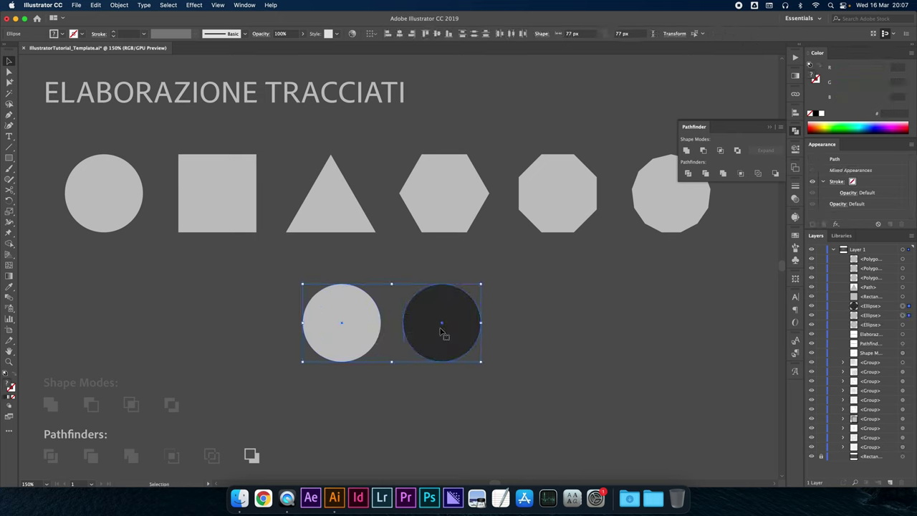
click(507, 316)
drag(457, 320, 400, 319)
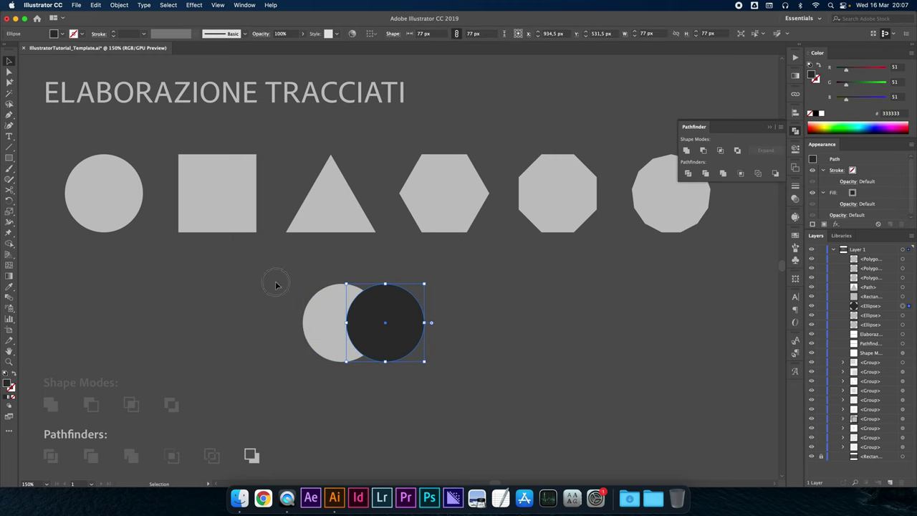
drag(276, 287, 433, 347)
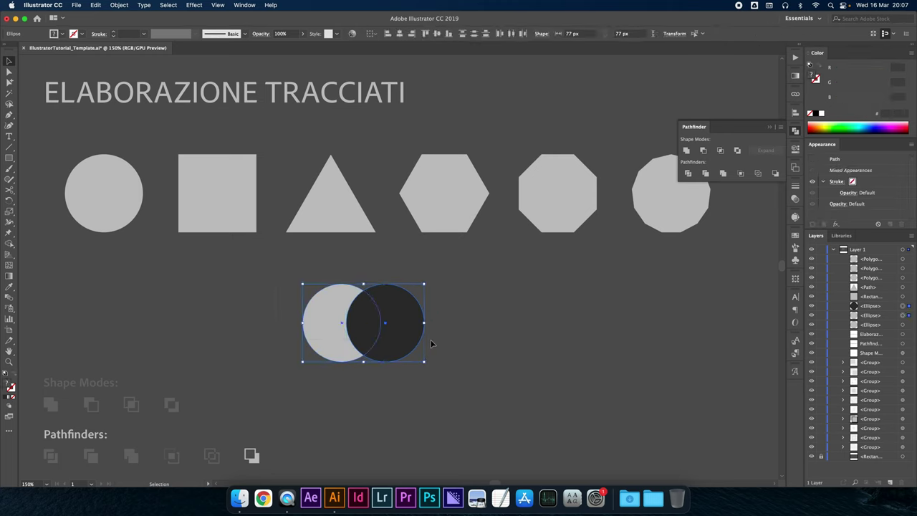
Try Pathfinder Minus Front and Minus Back on the circles, undoing back to two circles
click(702, 152)
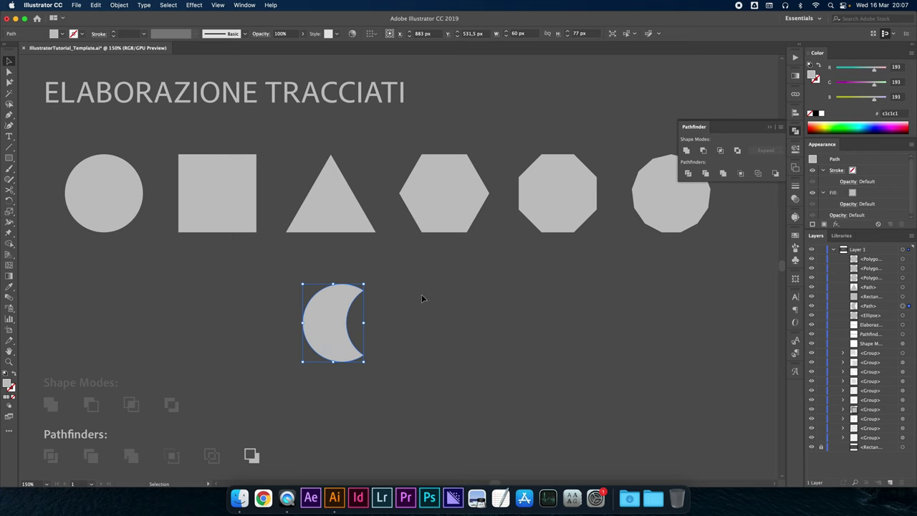
key(super+z)
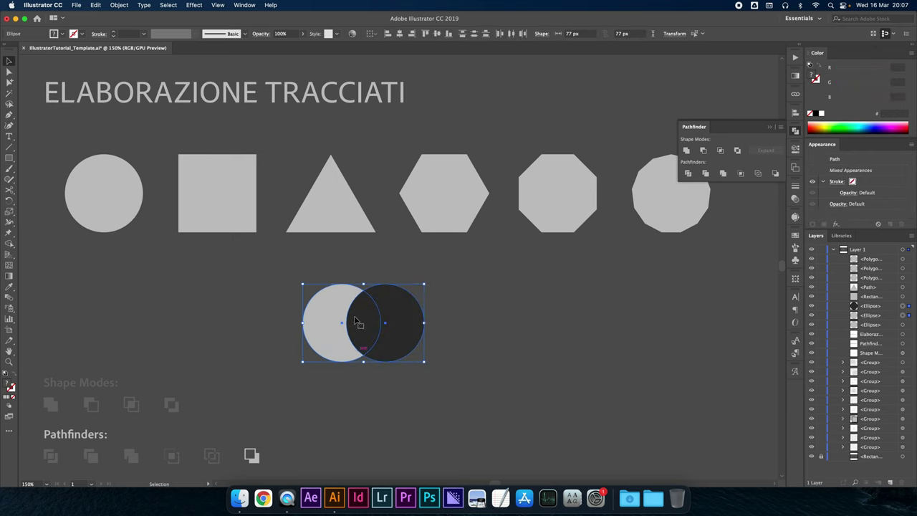
click(774, 174)
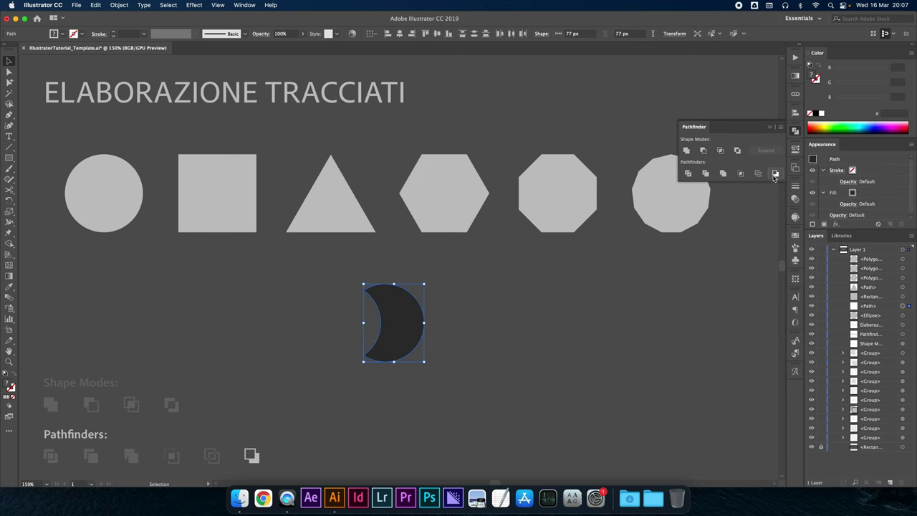
key(super+z)
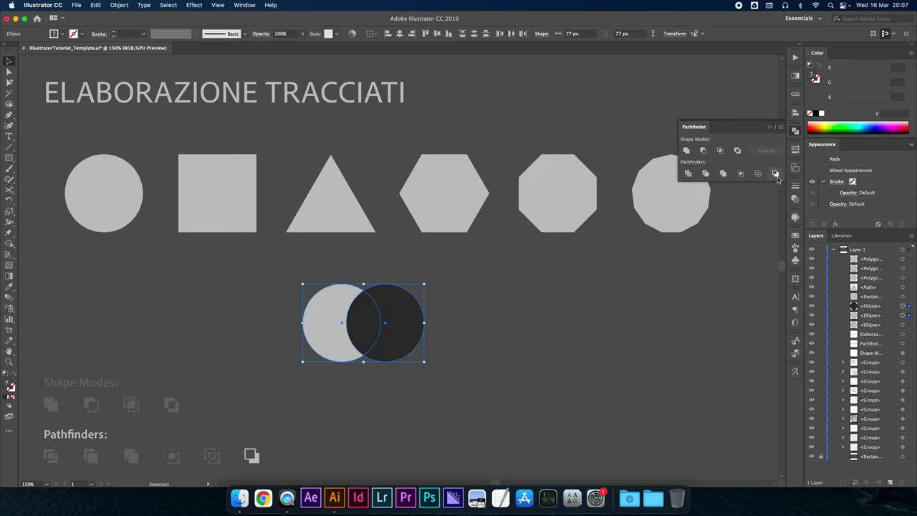
click(774, 174)
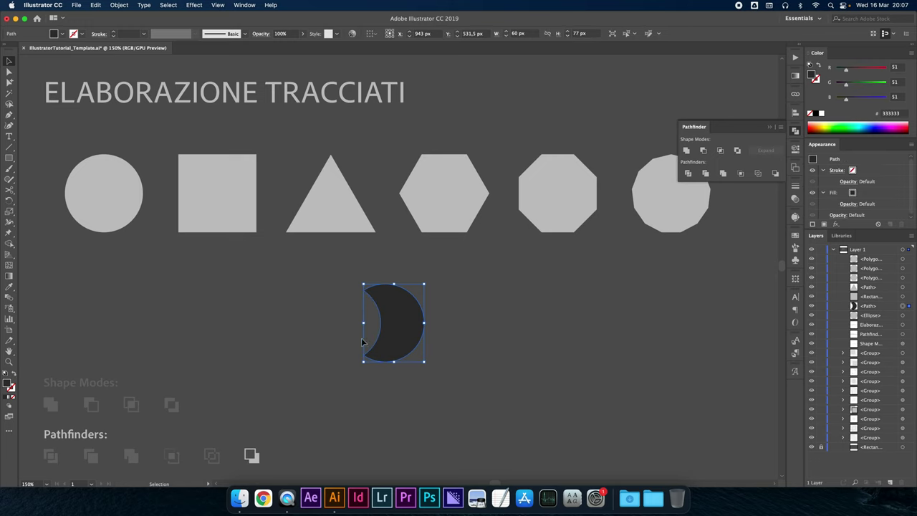
click(459, 299)
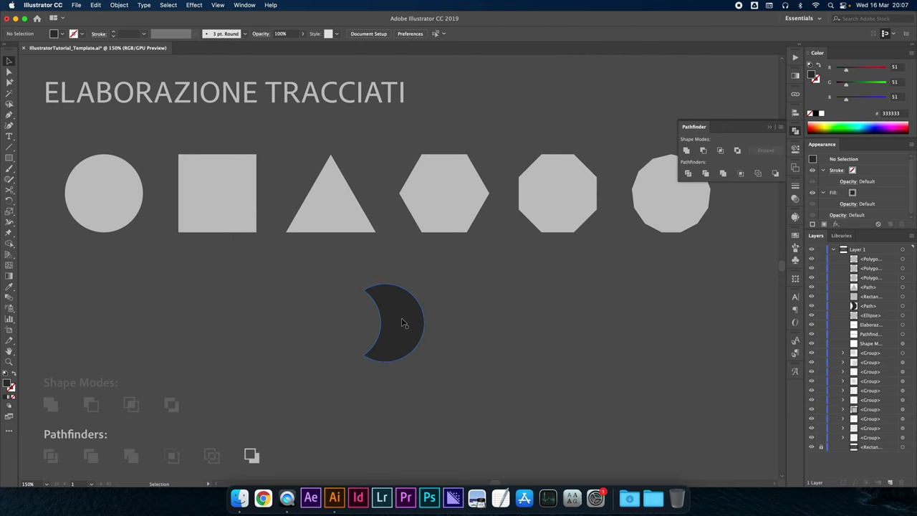
key(super+z)
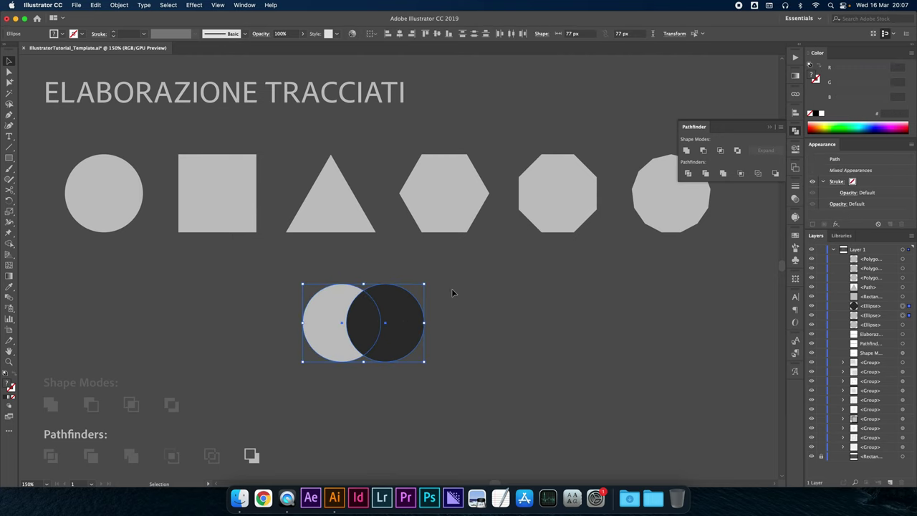
Divide the overlapping circles into separate pieces with Pathfinder Divide
drag(292, 288, 459, 340)
click(687, 174)
key(a)
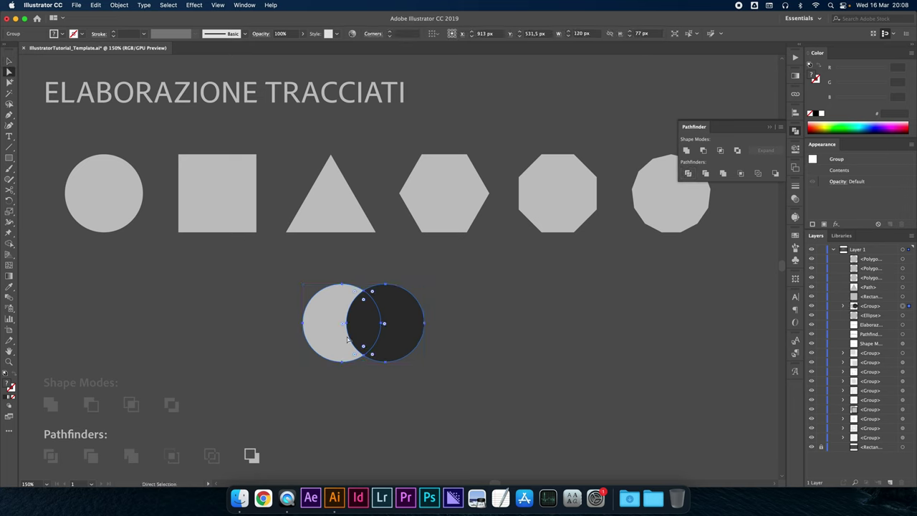
click(280, 331)
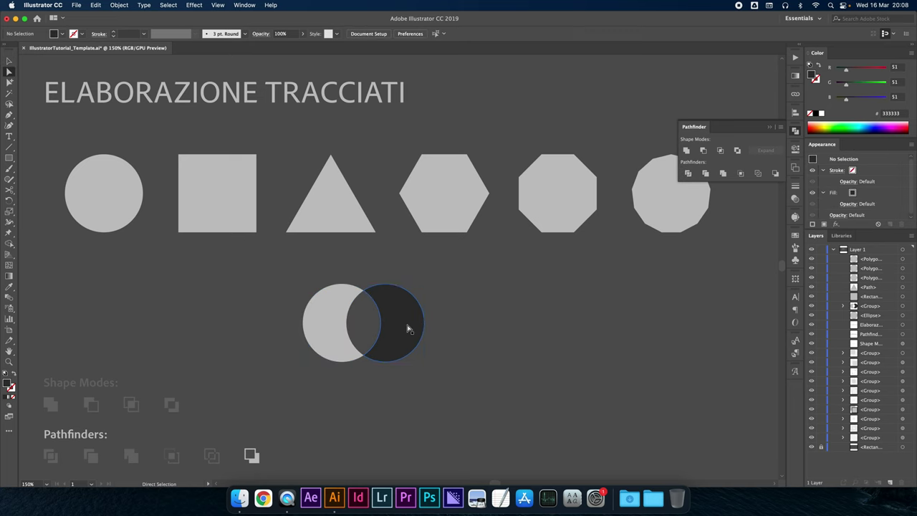
Delete the light crescent piece and nudge the dark lens piece to the left
click(407, 326)
click(332, 317)
key(Delete)
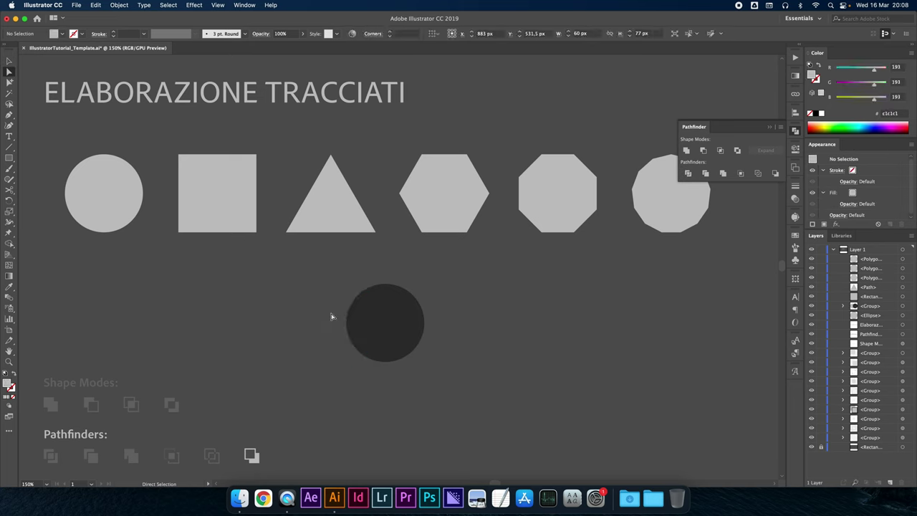
click(361, 314)
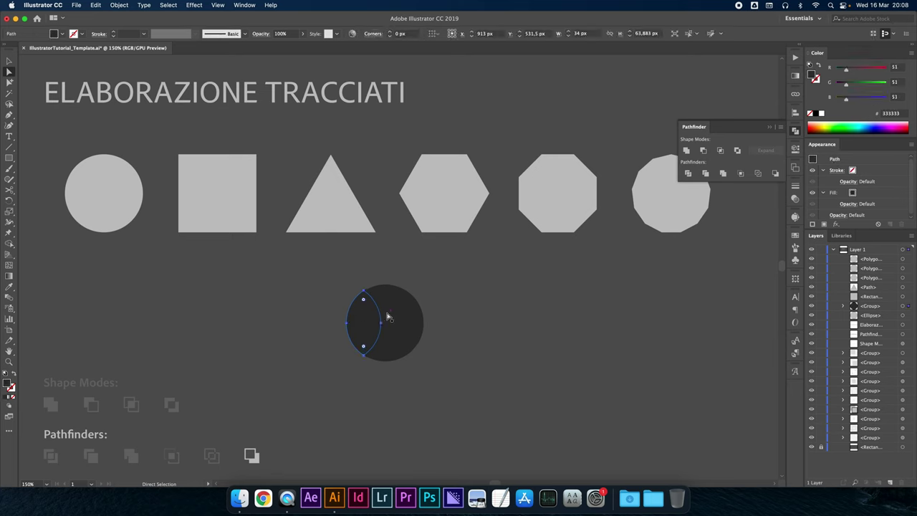
key(v)
key(shift+Left)
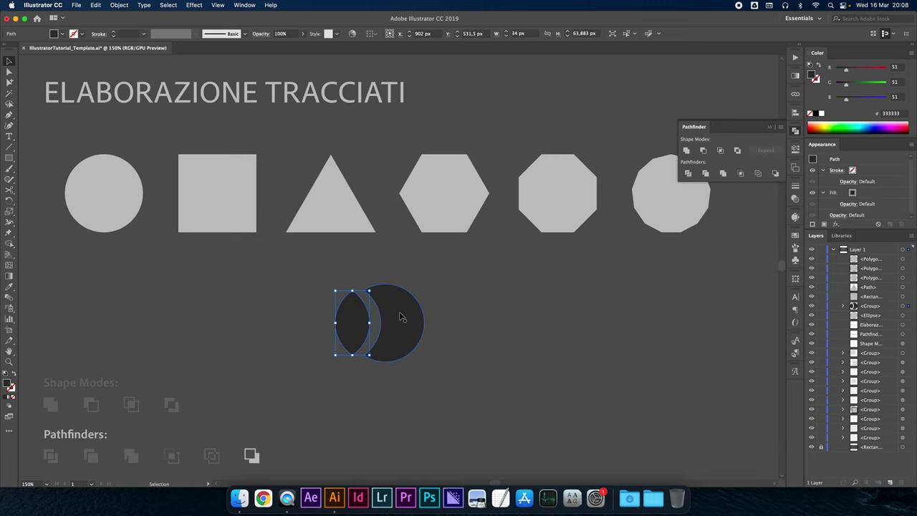
click(407, 315)
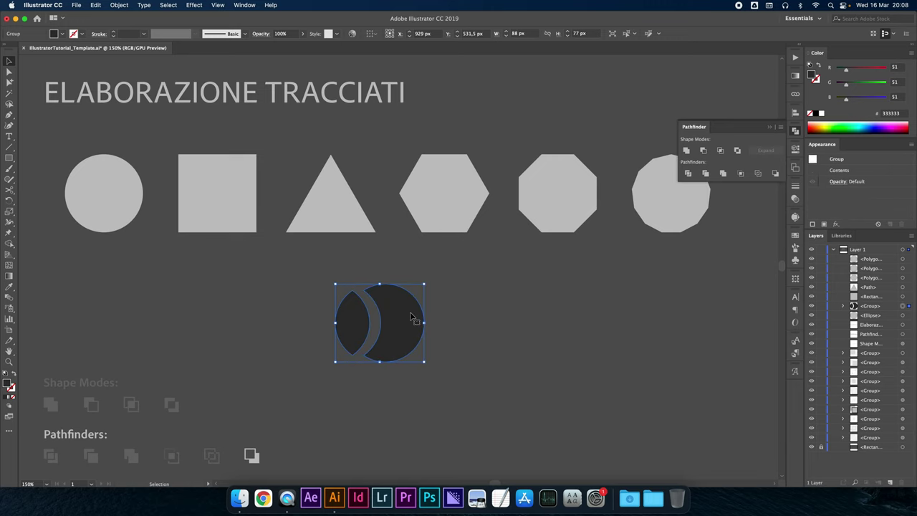